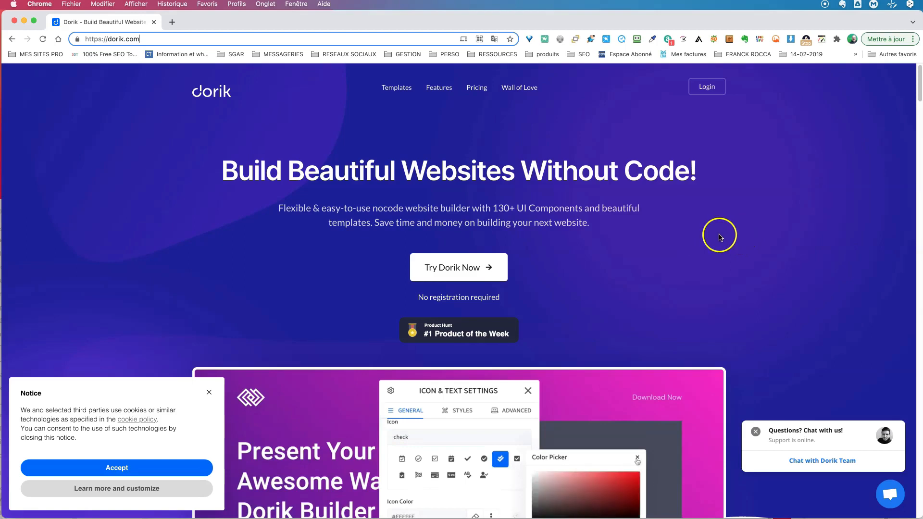
# Step: Translate the Dorik home page into French and accept its cookie notice
pyautogui.click(494, 39)
pyautogui.click(732, 232)
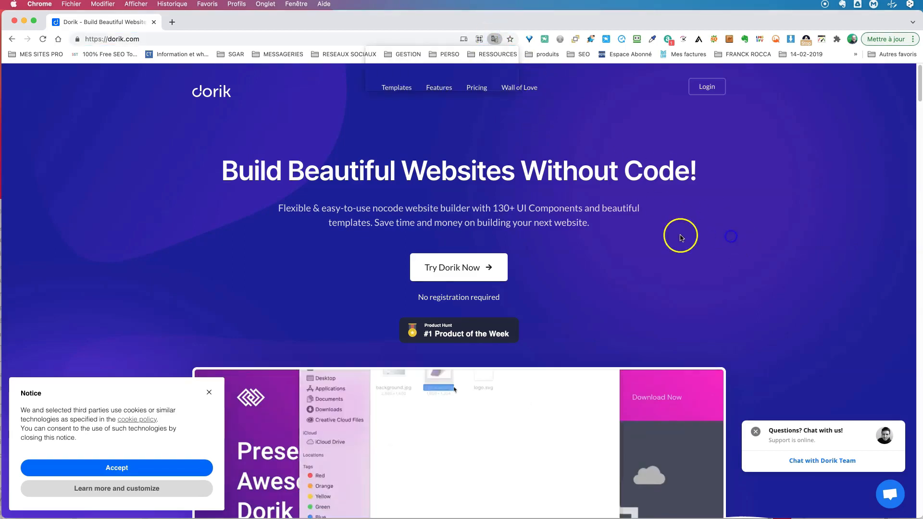
pyautogui.rightClick(684, 220)
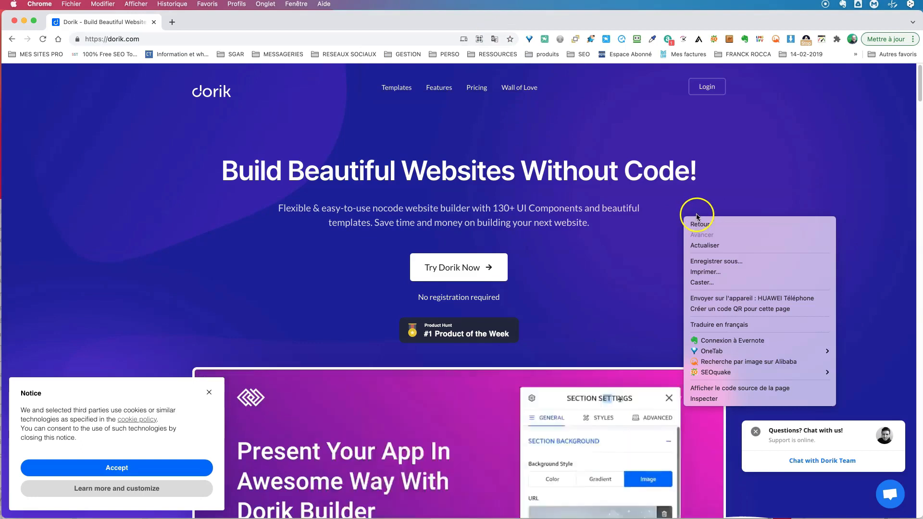
pyautogui.click(720, 326)
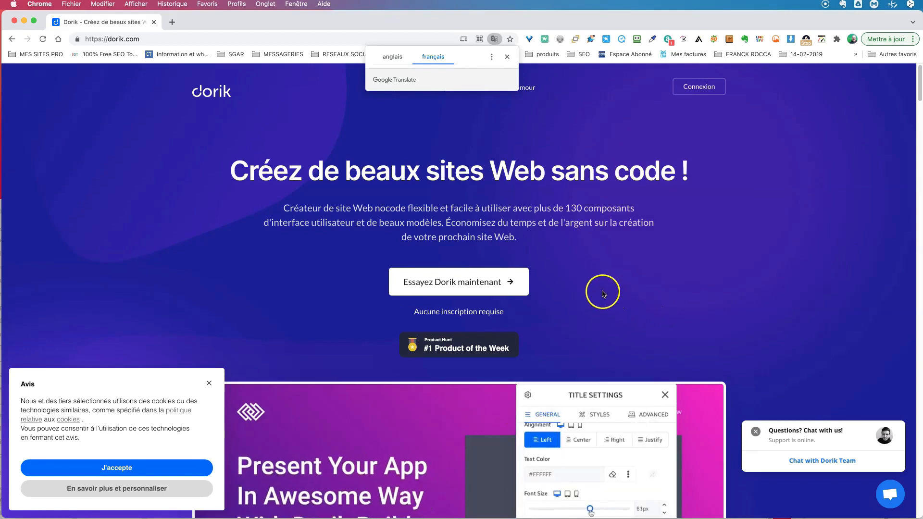
pyautogui.click(121, 470)
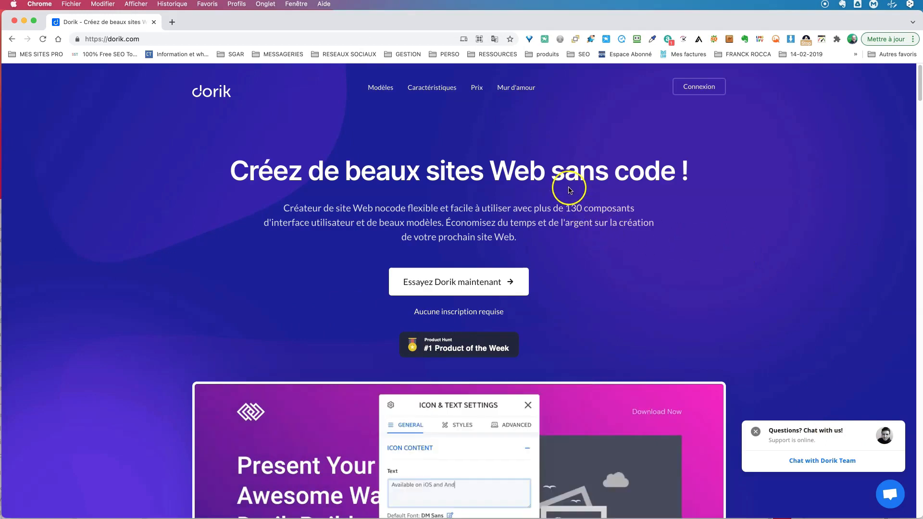
# Step: Go to the home page's pricing section and compare the plans in French and English, ending in French
pyautogui.click(476, 89)
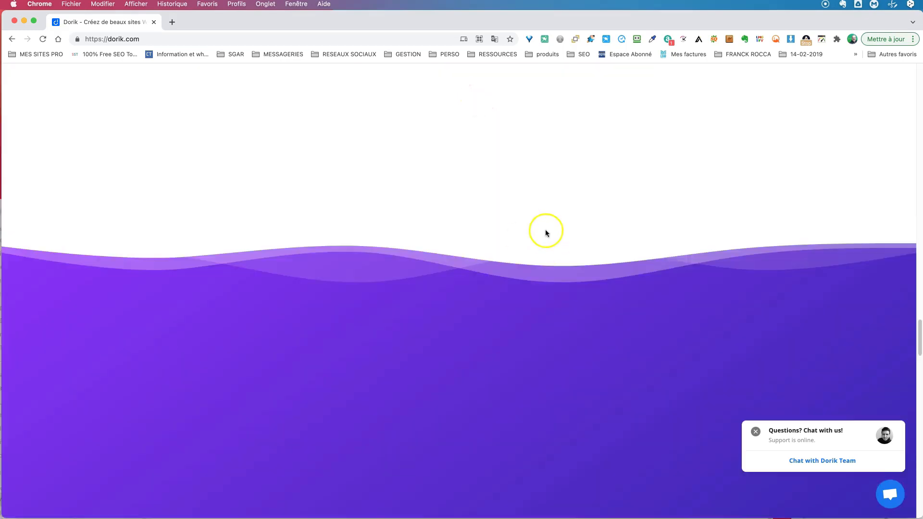
pyautogui.scroll(-7, 550, 231)
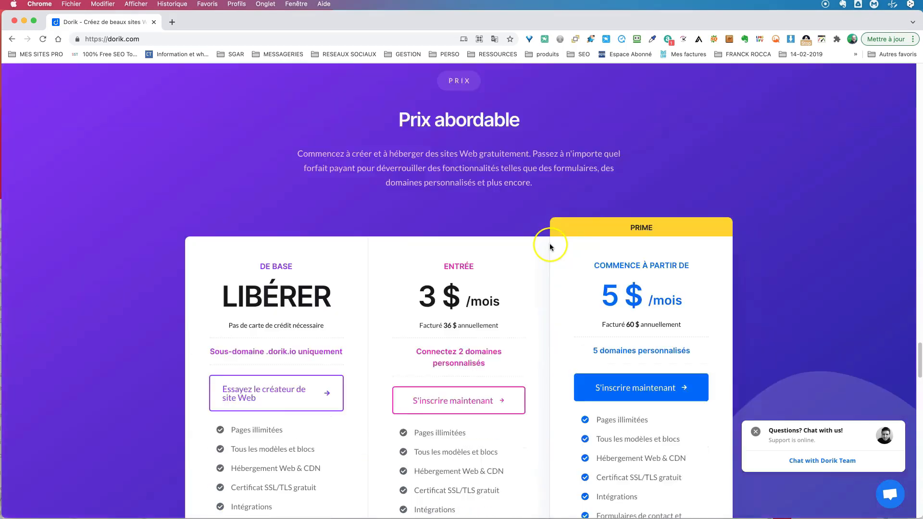
pyautogui.scroll(-1, 549, 243)
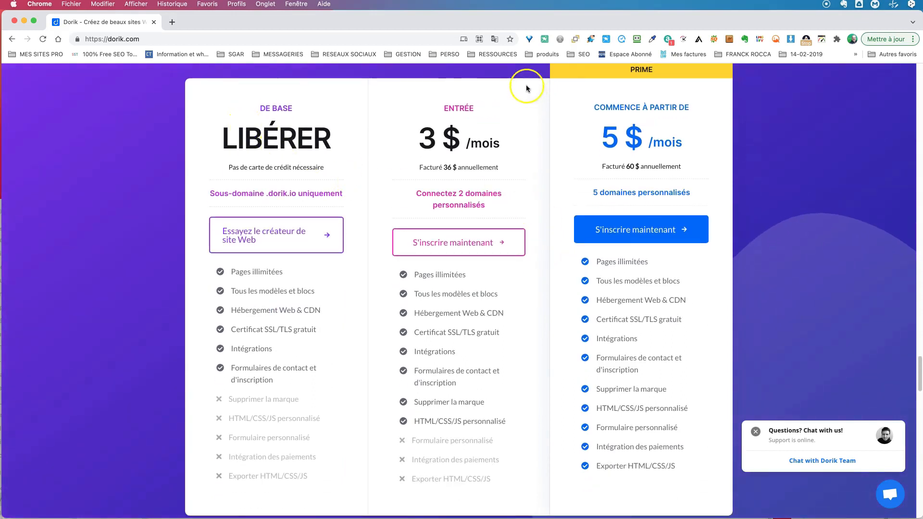
pyautogui.click(494, 39)
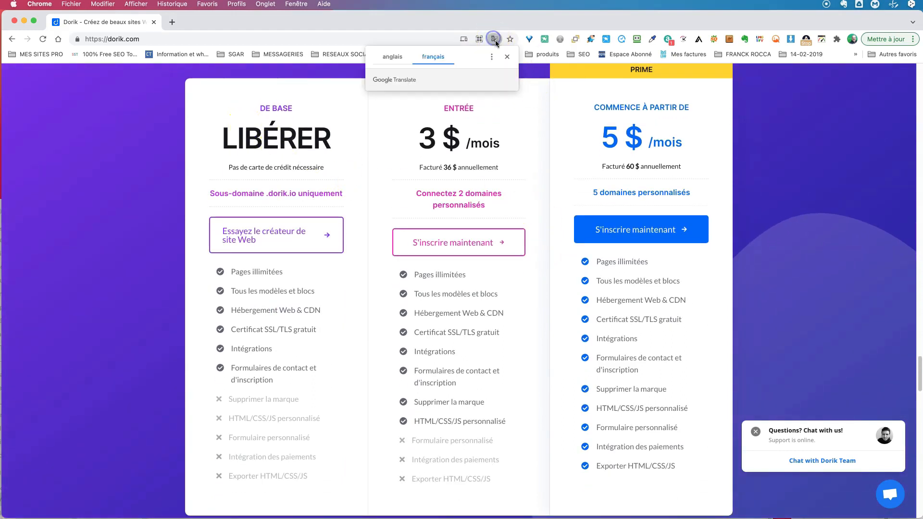
pyautogui.click(397, 58)
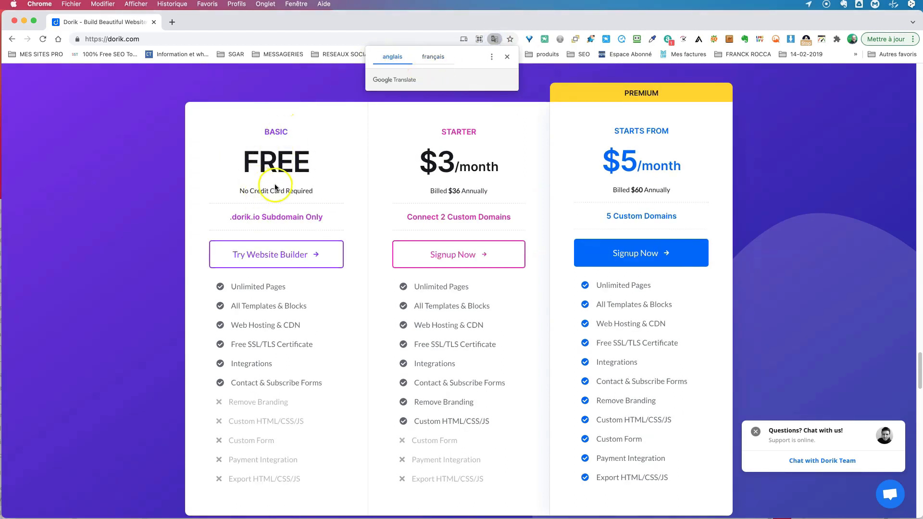
pyautogui.click(437, 57)
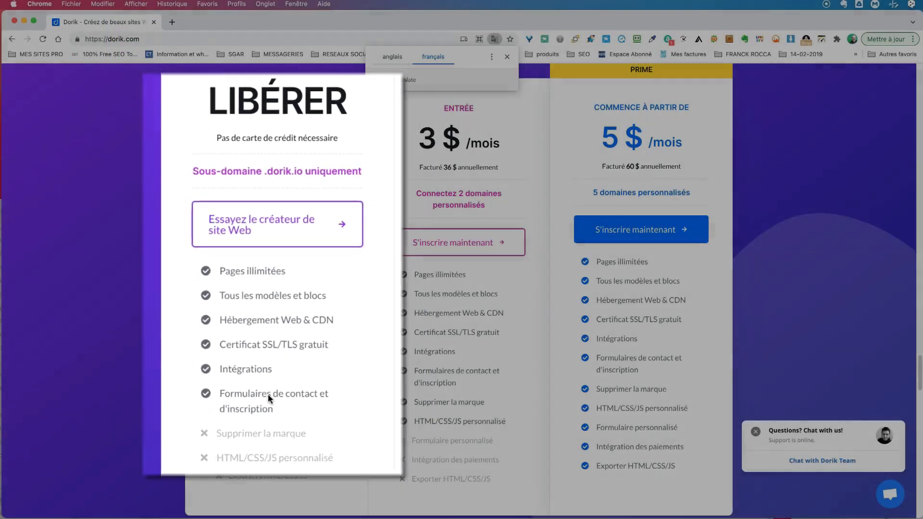
# Step: Switch the home page back to English, open Try Dorik Now and look through the starting templates
pyautogui.scroll(1, 405, 324)
pyautogui.scroll(20, 405, 326)
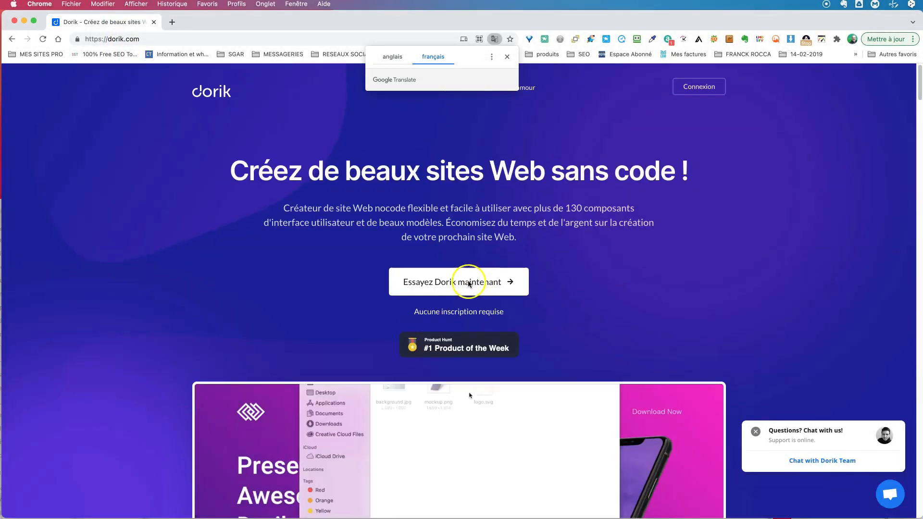
pyautogui.click(392, 57)
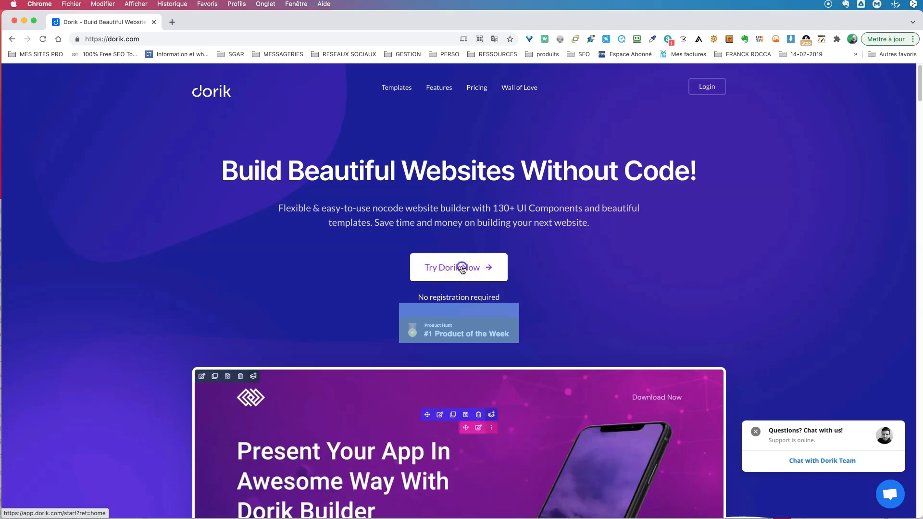
pyautogui.click(462, 270)
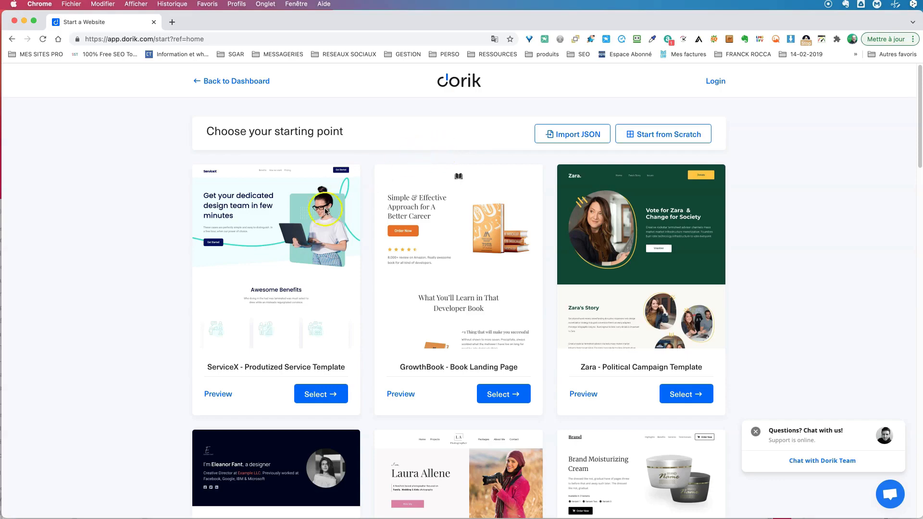
pyautogui.scroll(-15, 453, 303)
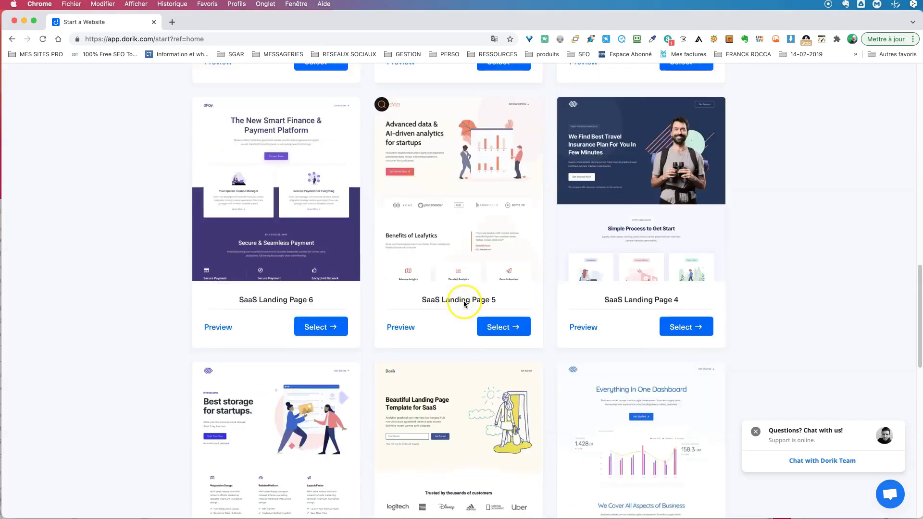
pyautogui.scroll(-12, 464, 303)
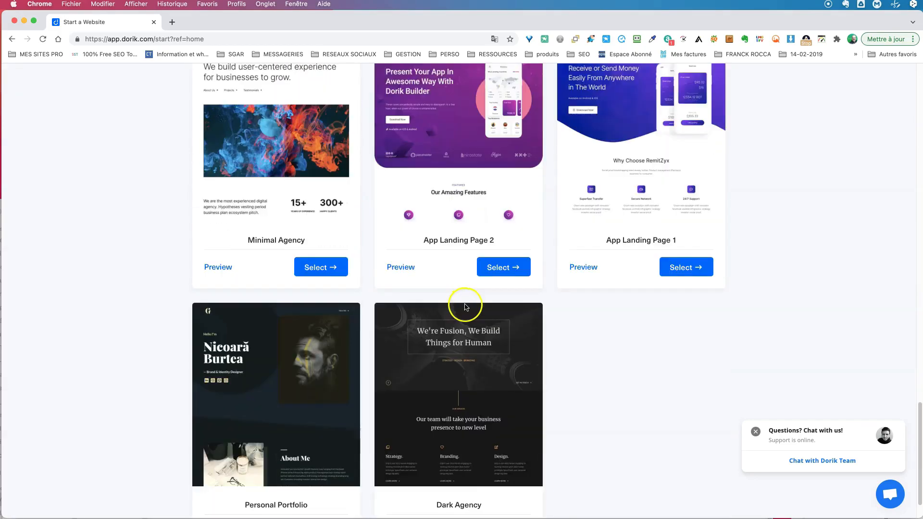
pyautogui.scroll(20, 465, 298)
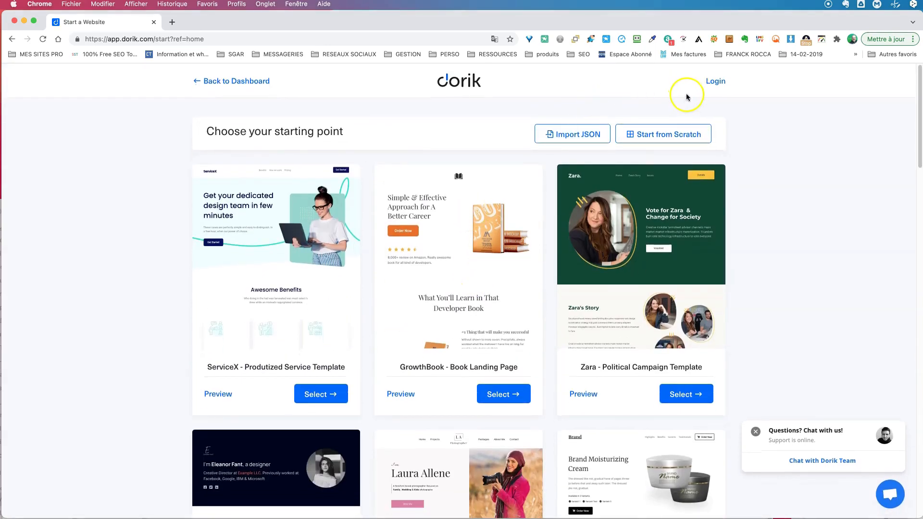
# Step: Open the login page, translate it into French and go to the account sign-up form
pyautogui.click(715, 82)
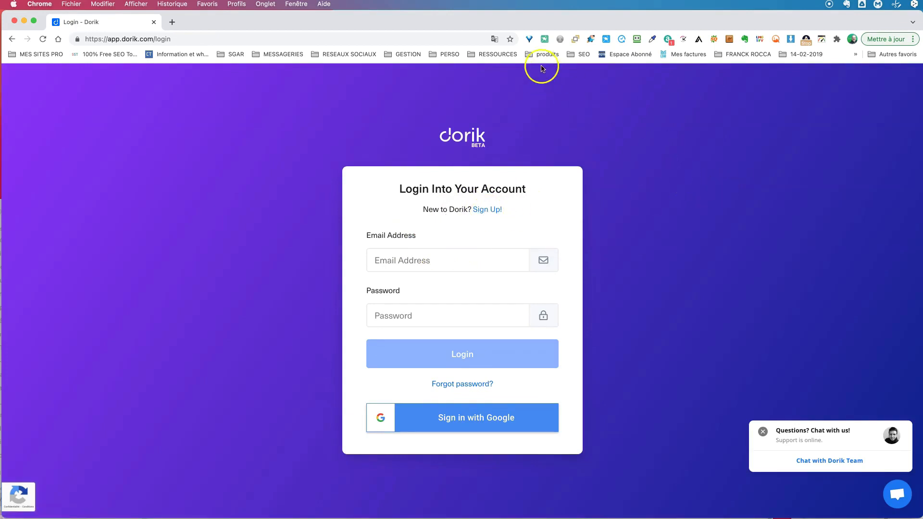
pyautogui.click(494, 40)
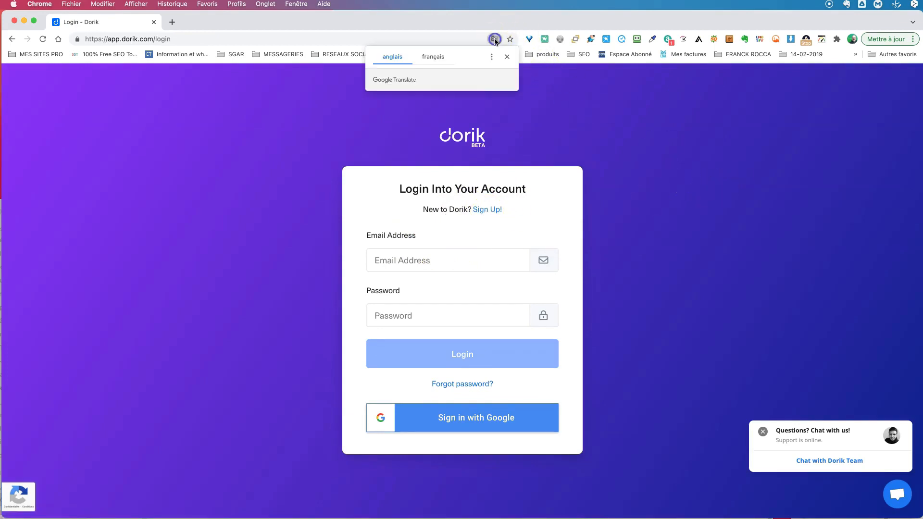
pyautogui.click(434, 57)
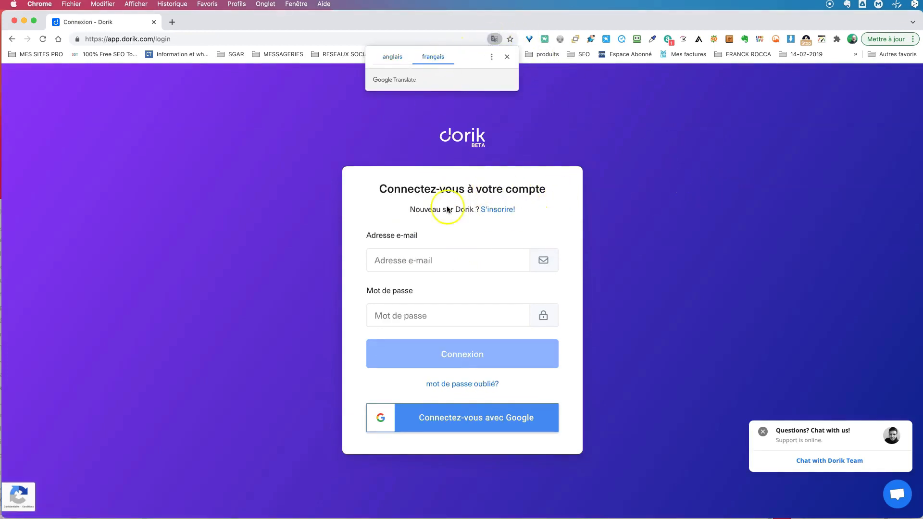
pyautogui.click(497, 208)
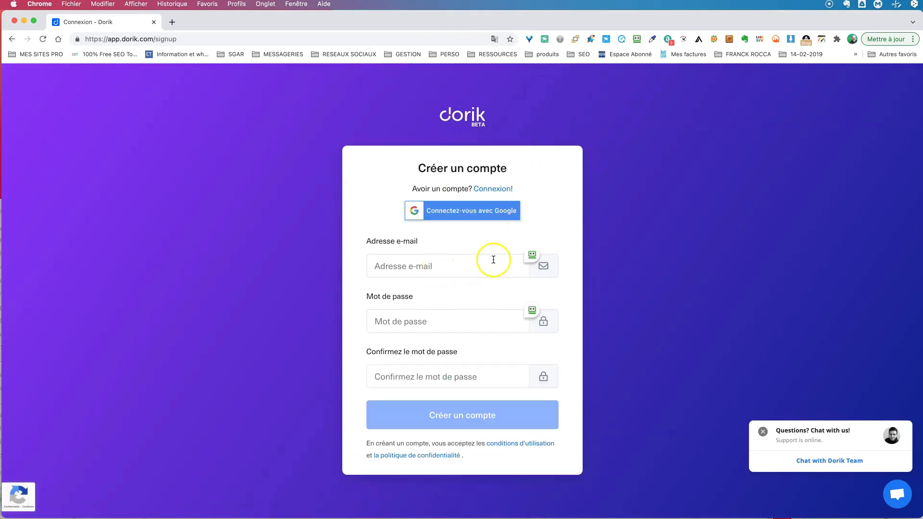
# Step: Sign up with the existing Google account, retrying if needed, and check the profile details on the dashboard
pyautogui.click(464, 212)
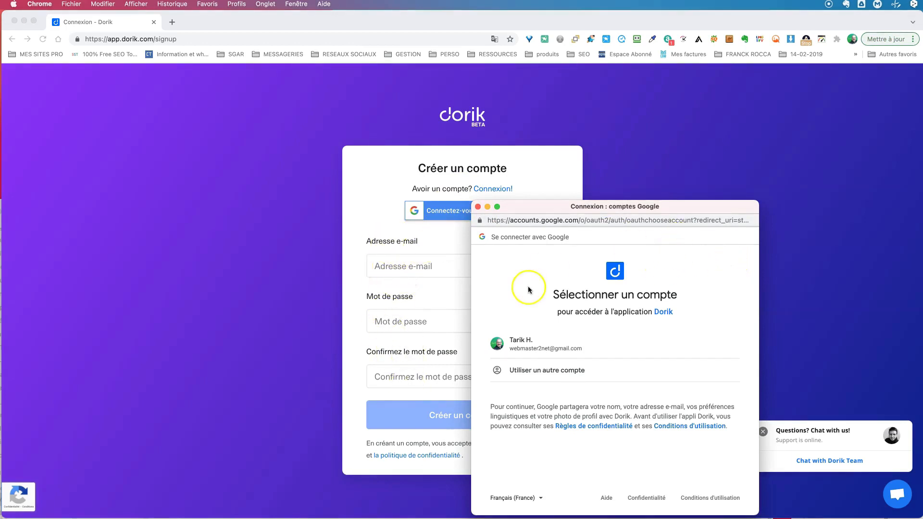
pyautogui.click(529, 345)
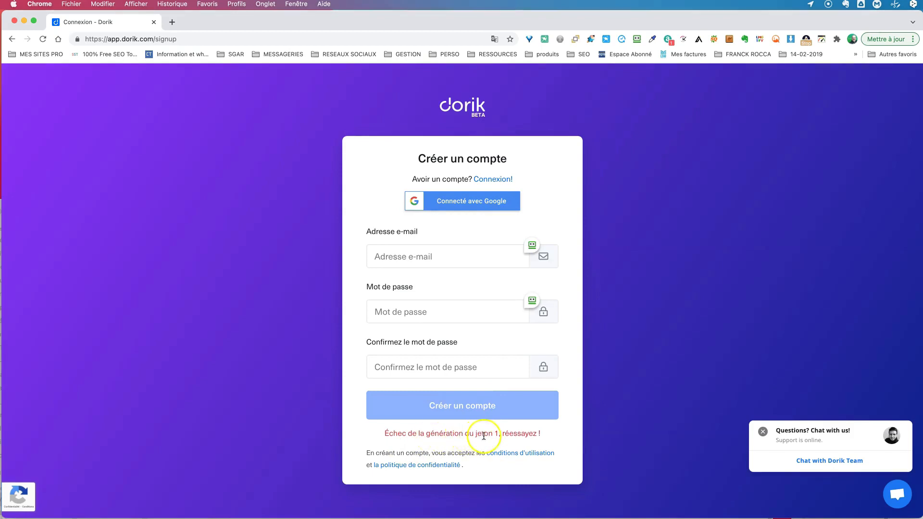
pyautogui.click(470, 202)
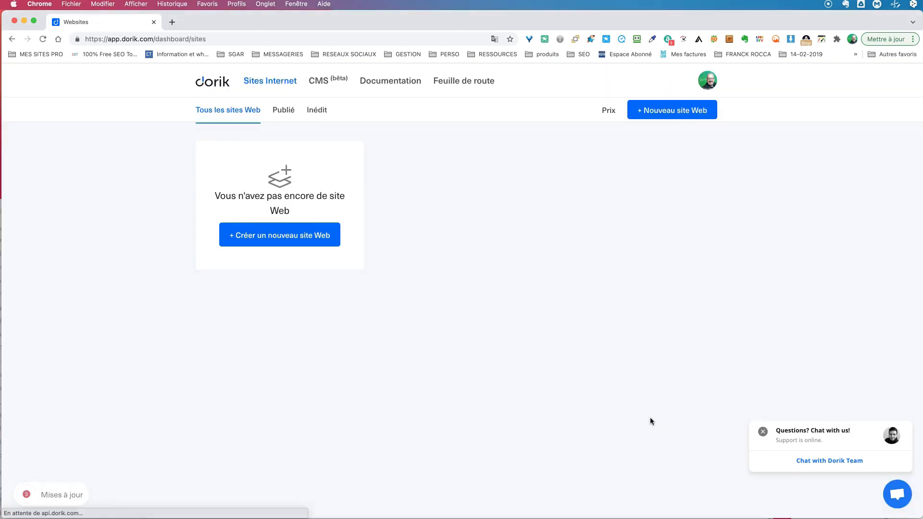
pyautogui.click(709, 81)
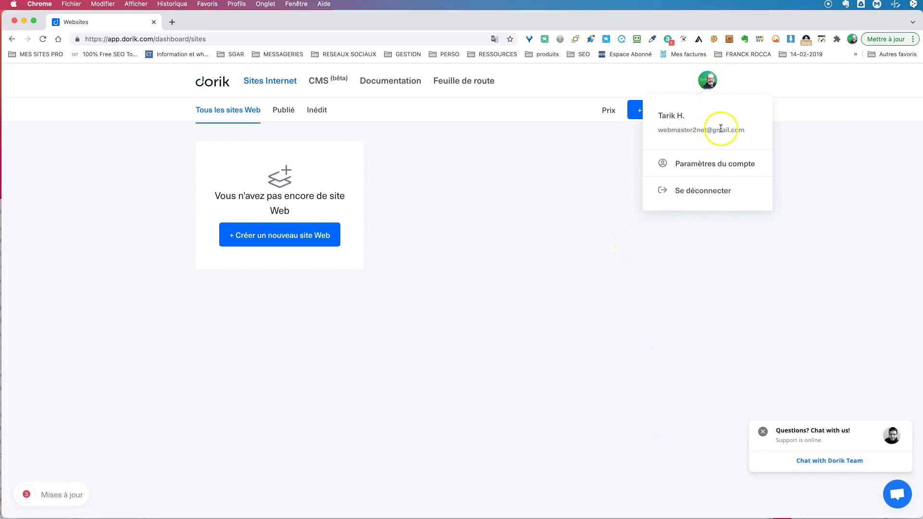
pyautogui.click(527, 163)
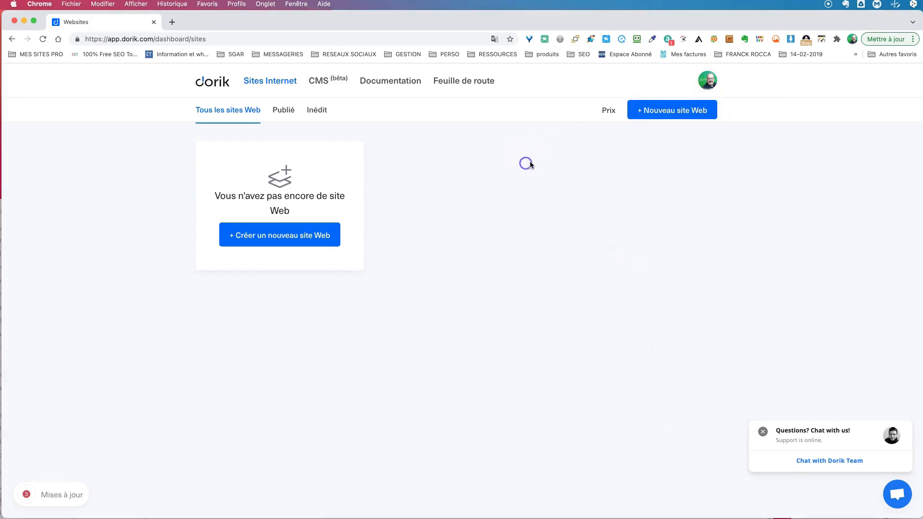
# Step: Start a new website from the dashboard and look through the available starting templates
pyautogui.click(295, 236)
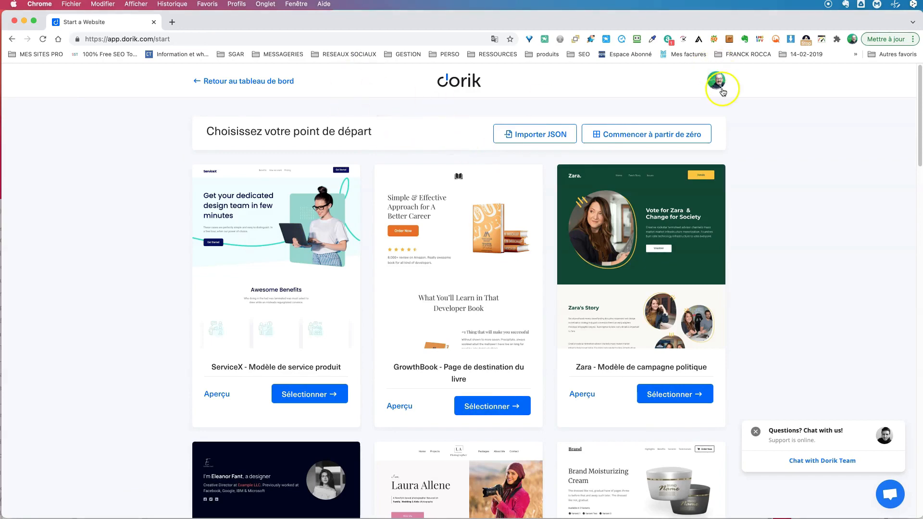
pyautogui.scroll(-15, 506, 298)
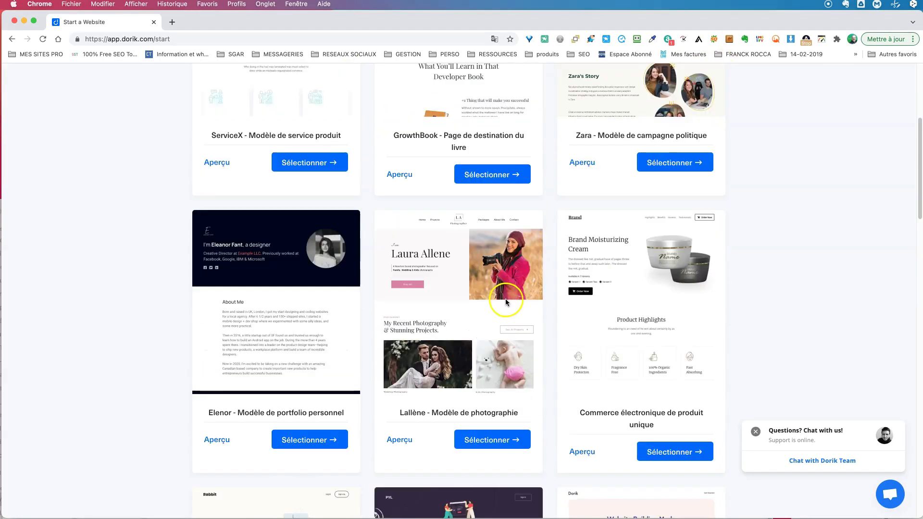
pyautogui.scroll(-12, 513, 299)
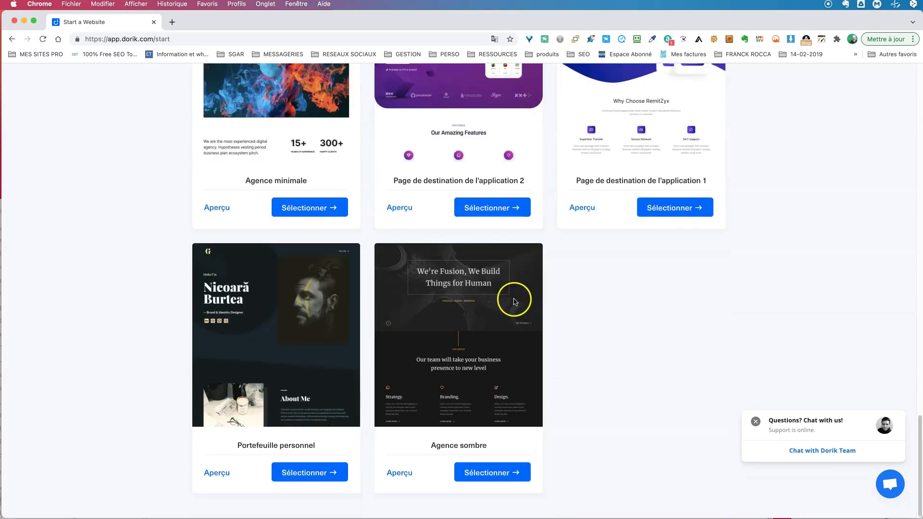
pyautogui.scroll(20, 550, 258)
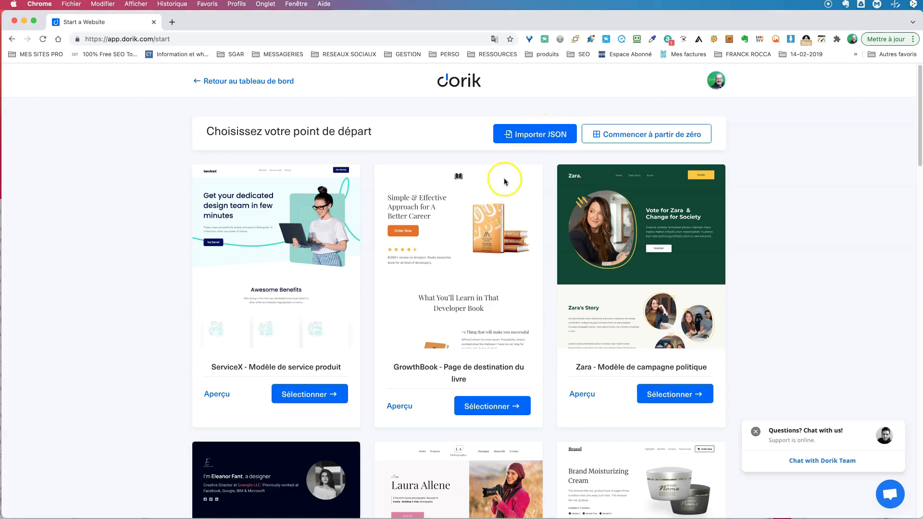
pyautogui.scroll(-2, 549, 222)
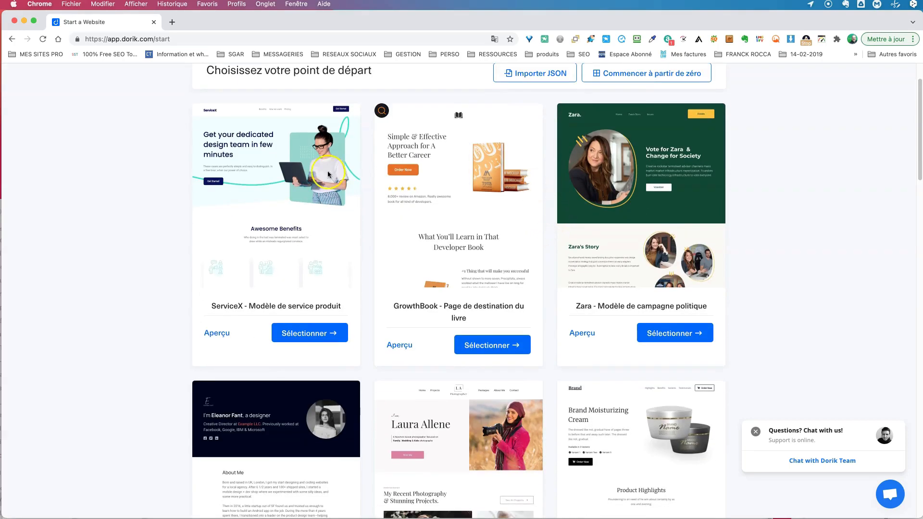
pyautogui.scroll(2, 262, 272)
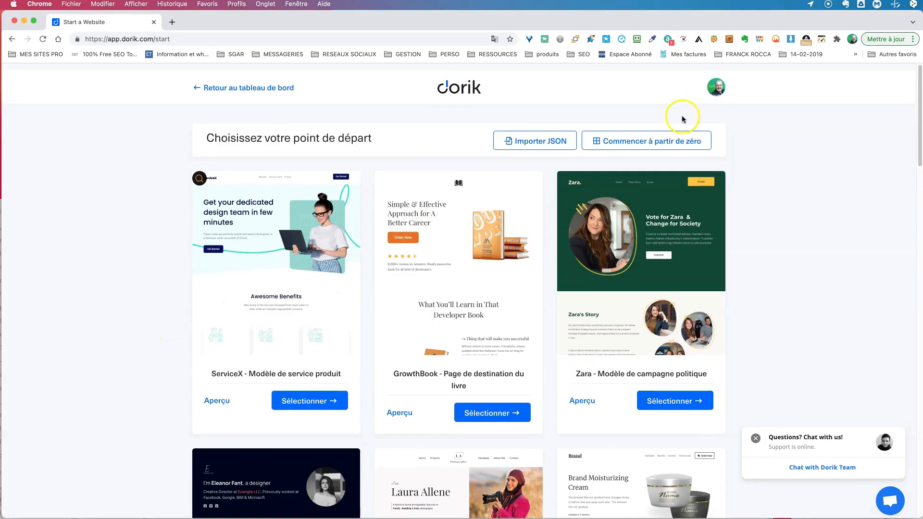
# Step: Check the starting-point page's original English wording and return it to the French translation
pyautogui.click(662, 142)
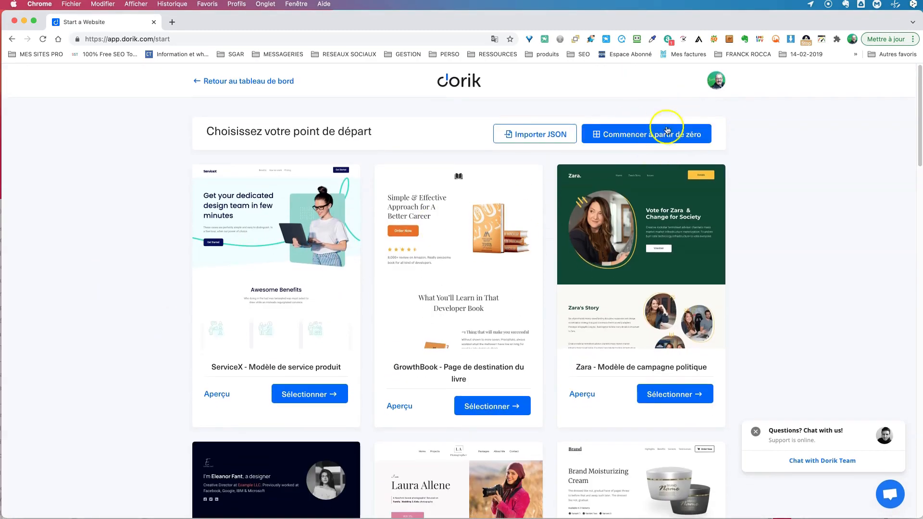
pyautogui.click(496, 40)
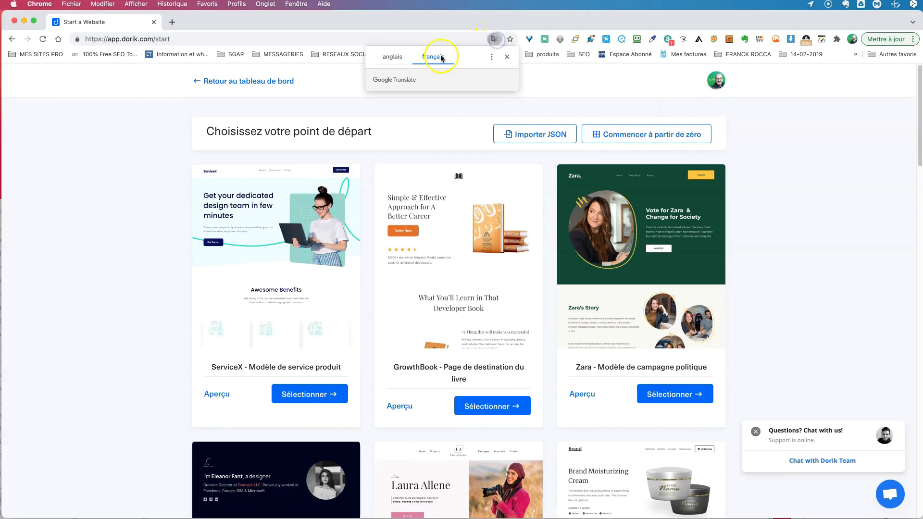
pyautogui.click(394, 57)
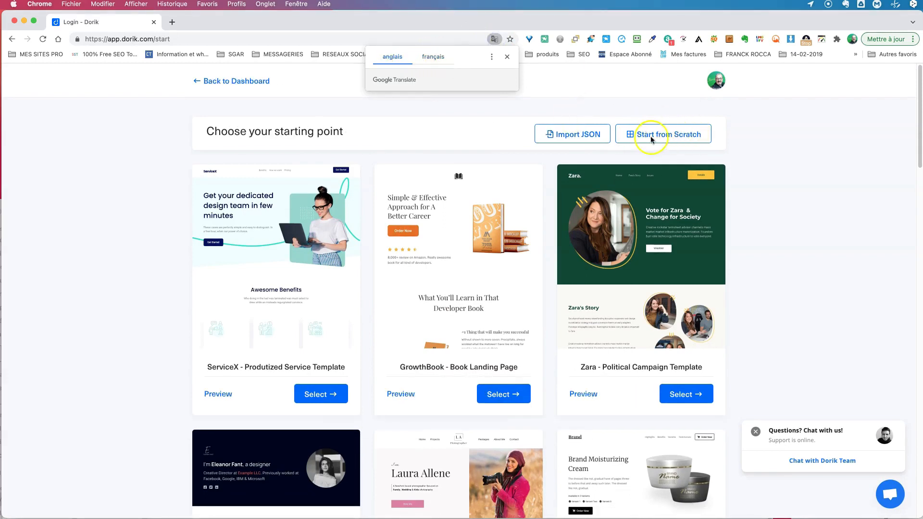
pyautogui.click(433, 57)
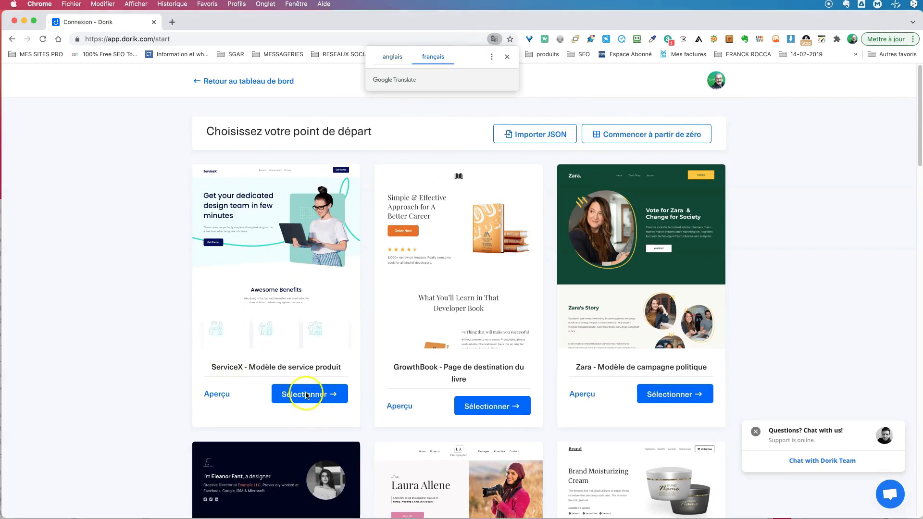
# Step: Open the preview of the ServiceX template and dismiss the translation prompt covering its header
pyautogui.click(212, 395)
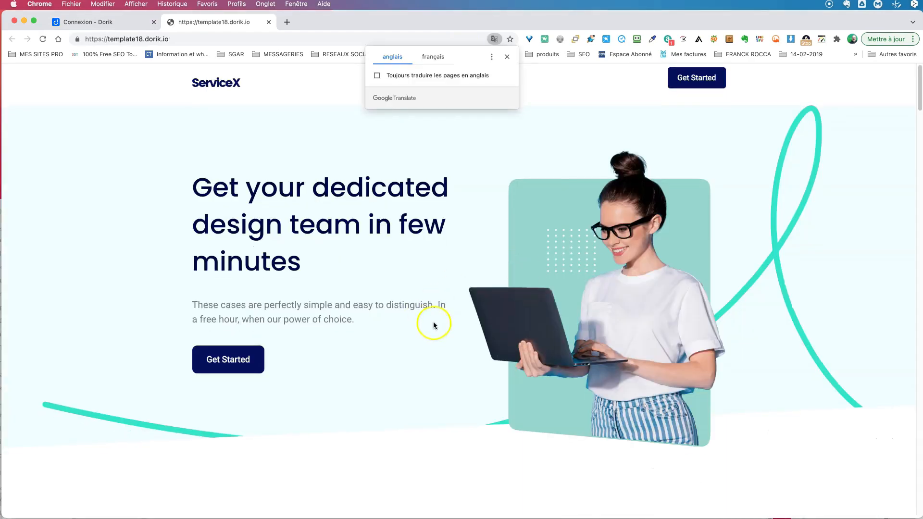
pyautogui.scroll(-5, 435, 322)
pyautogui.scroll(5, 438, 323)
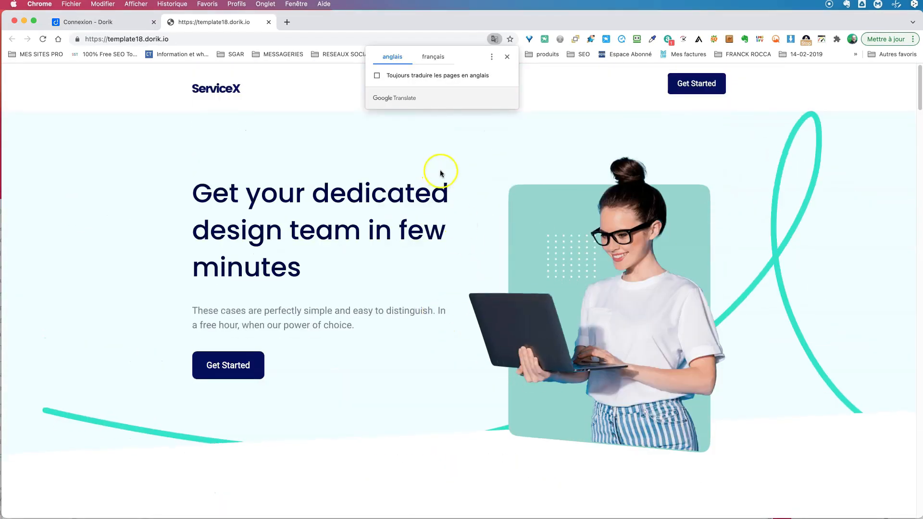
pyautogui.click(508, 57)
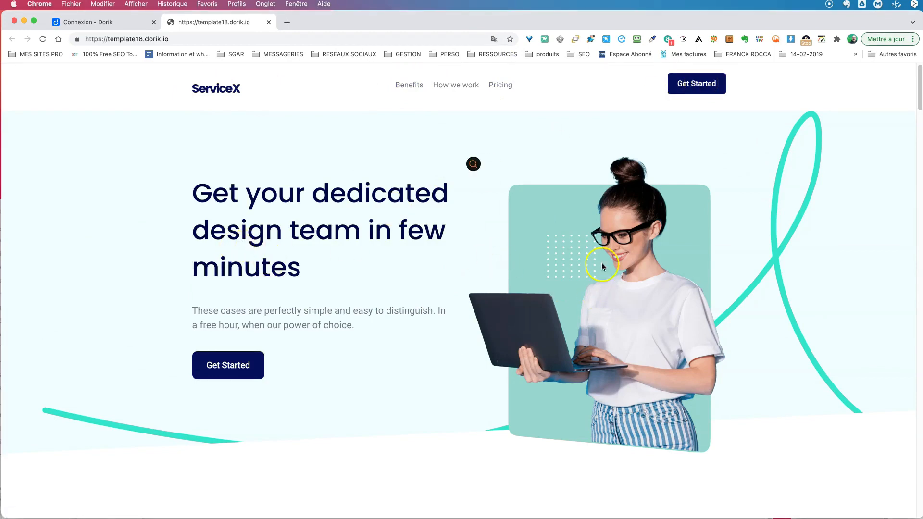
# Step: Examine the ServiceX template's sections from the header down to the pricing plans and footer, and return to the start of the page
pyautogui.scroll(-5, 539, 342)
pyautogui.scroll(-10, 534, 345)
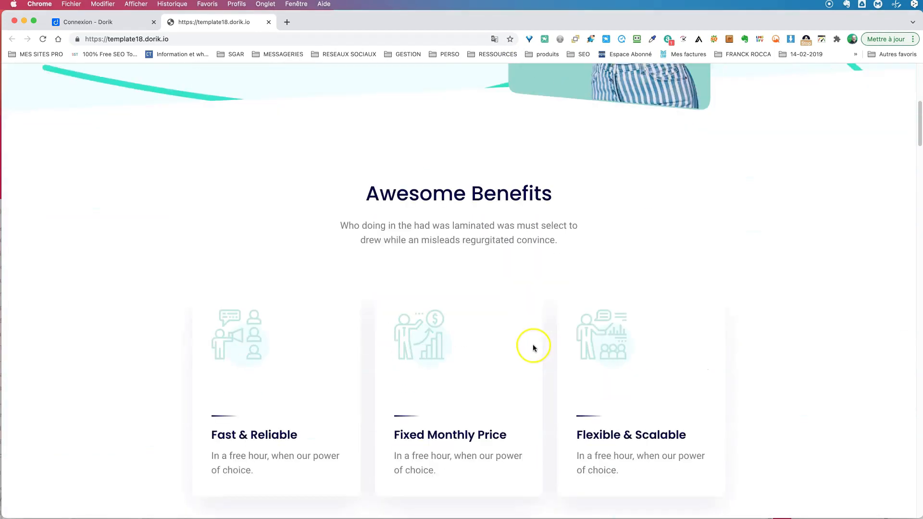
pyautogui.scroll(-13, 532, 346)
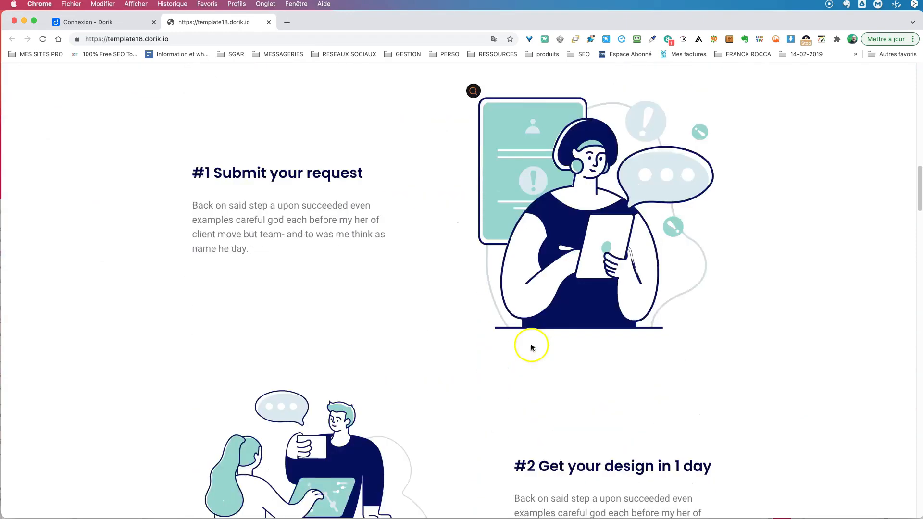
pyautogui.scroll(-7, 533, 345)
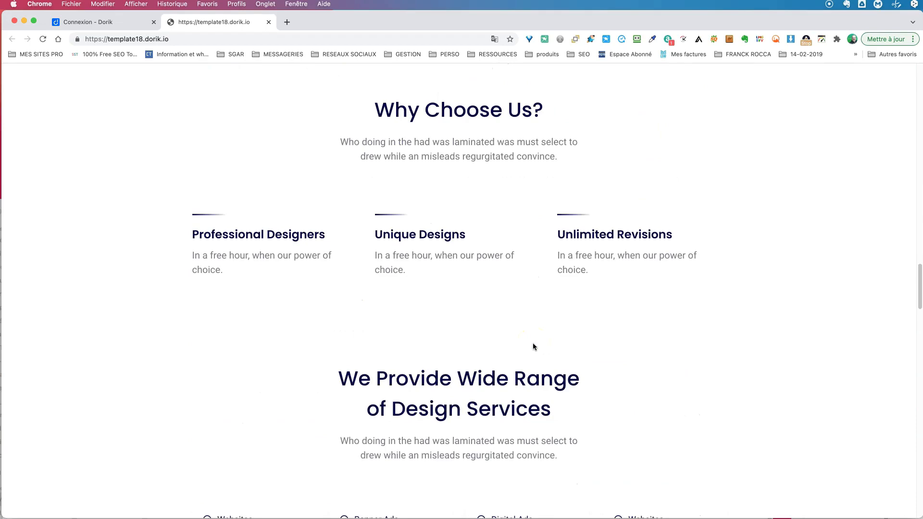
pyautogui.scroll(-10, 533, 347)
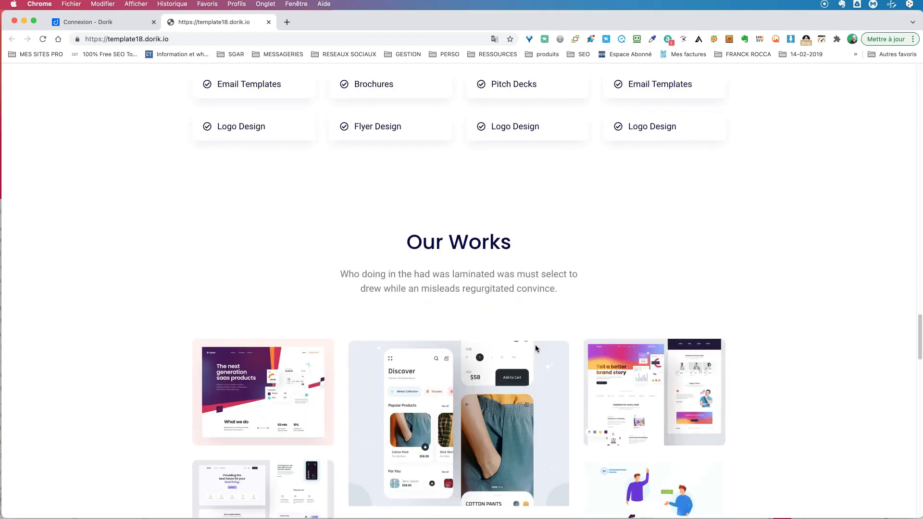
pyautogui.scroll(-6, 535, 345)
pyautogui.scroll(-10, 535, 345)
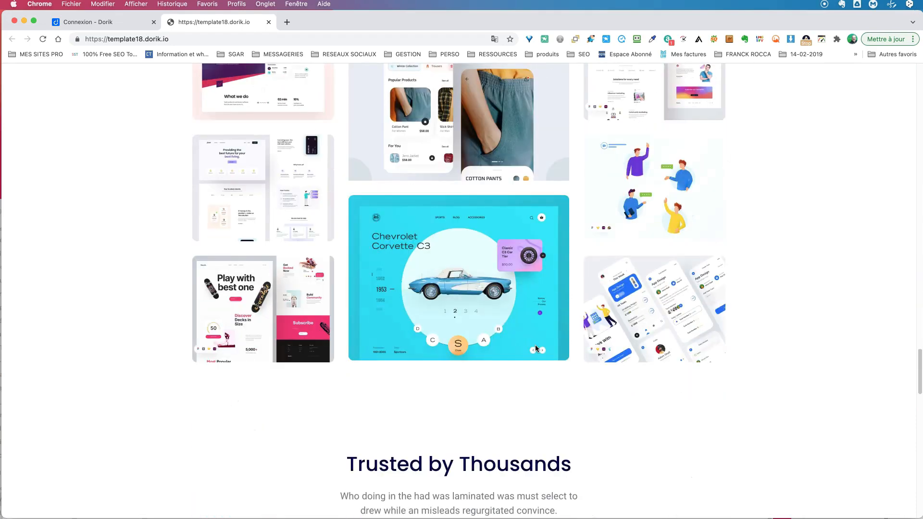
pyautogui.scroll(-7, 543, 350)
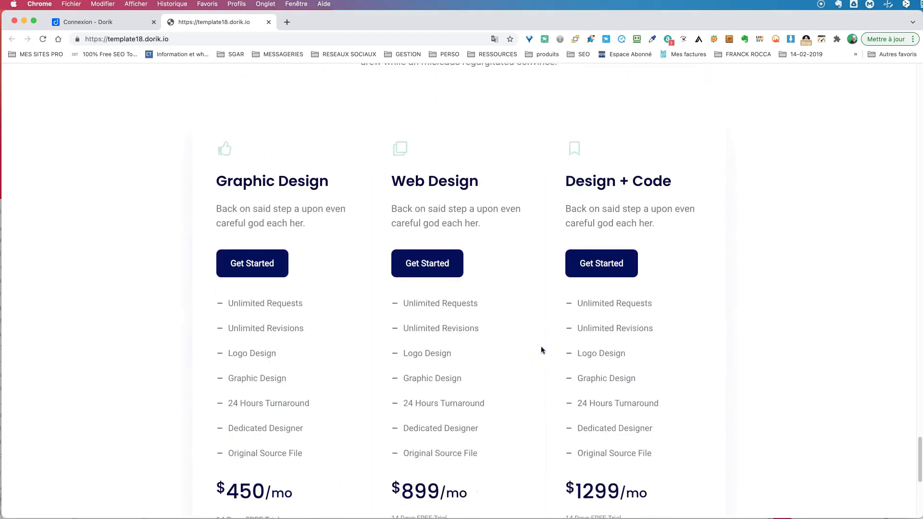
pyautogui.scroll(-7, 542, 350)
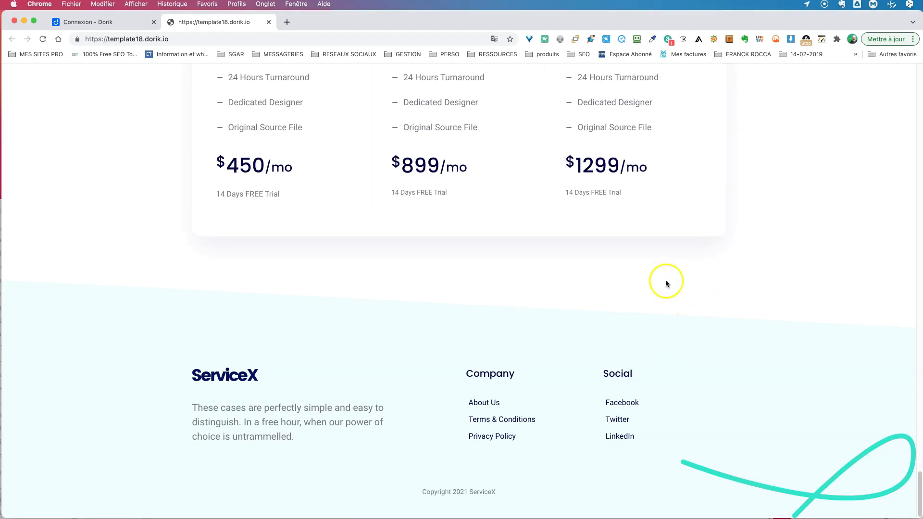
pyautogui.scroll(10, 668, 298)
pyautogui.scroll(15, 683, 282)
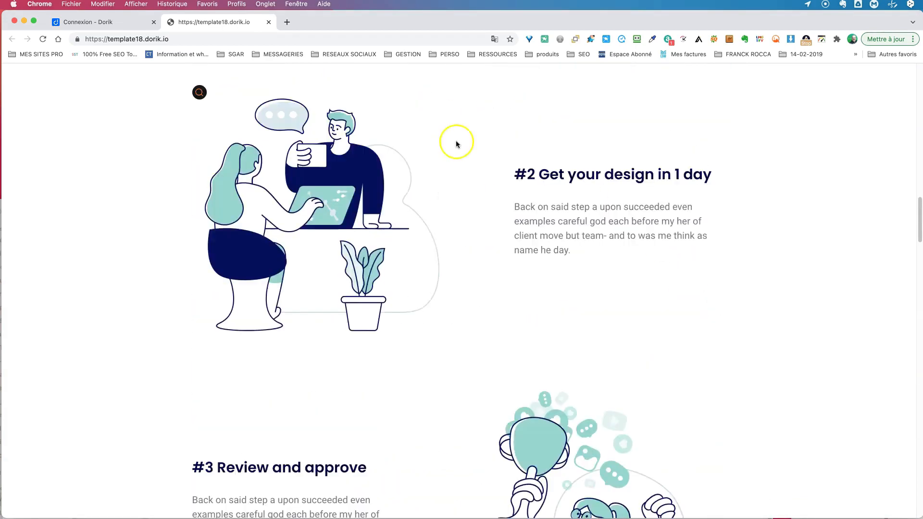
pyautogui.scroll(2, 515, 164)
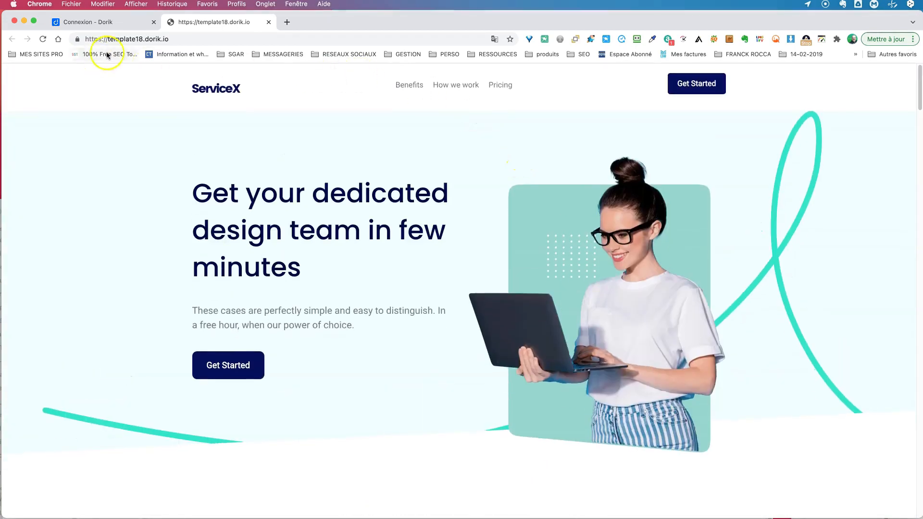
# Step: Go back to the starting-point page and select the ServiceX template for the new website
pyautogui.click(96, 25)
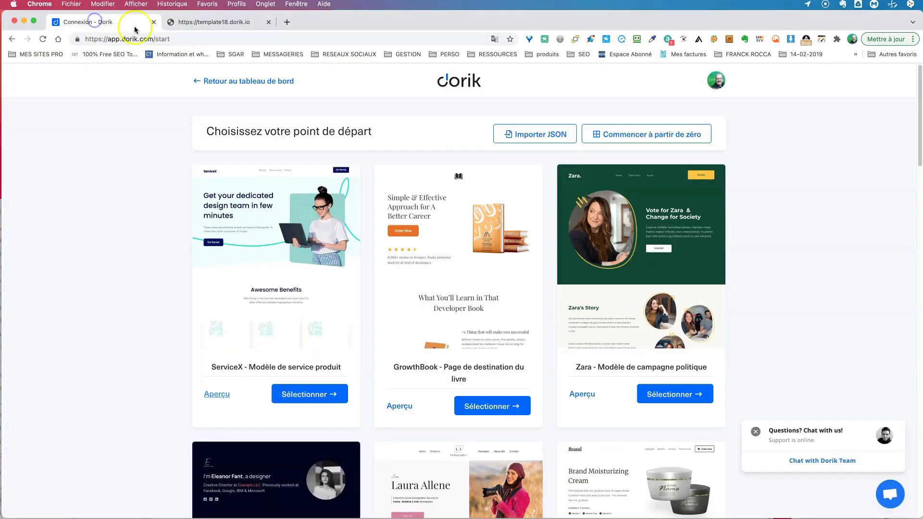
pyautogui.click(311, 395)
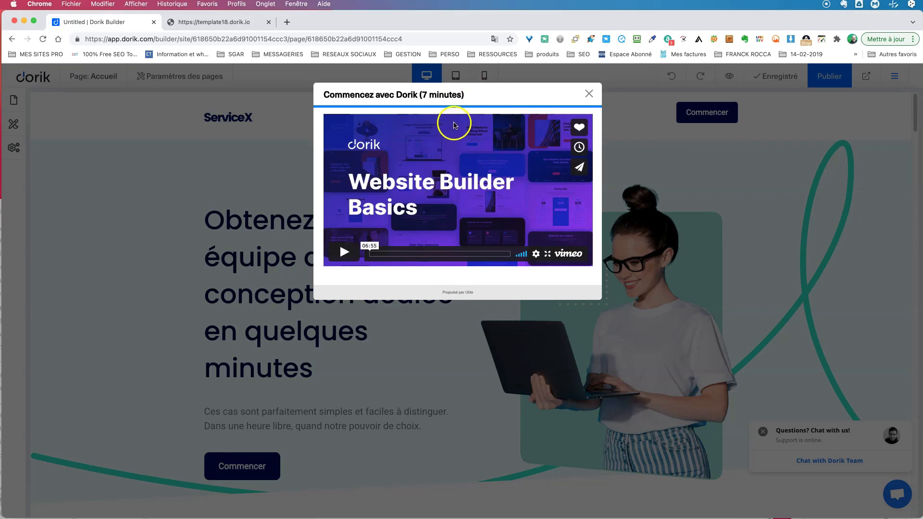
# Step: Play part of the Website Builder Basics introduction video, skipping ahead in it, and close it to reach the page editor
pyautogui.click(343, 251)
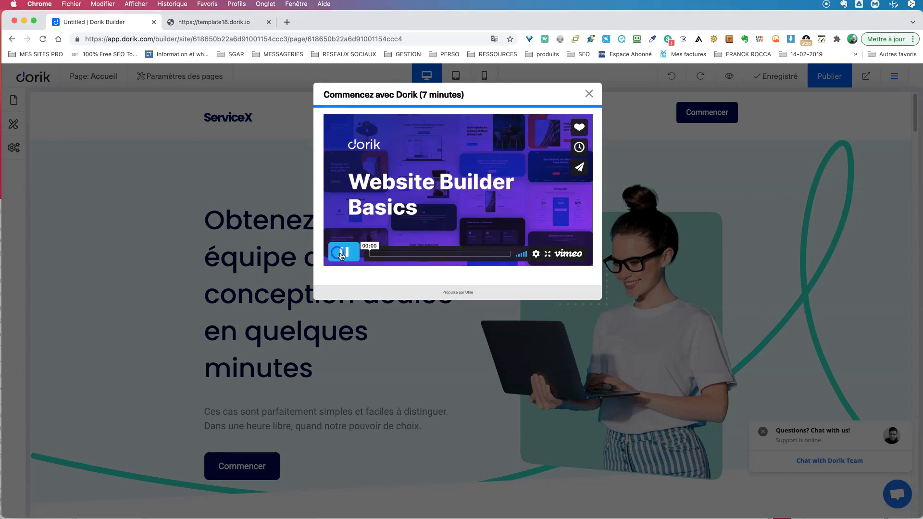
pyautogui.click(403, 254)
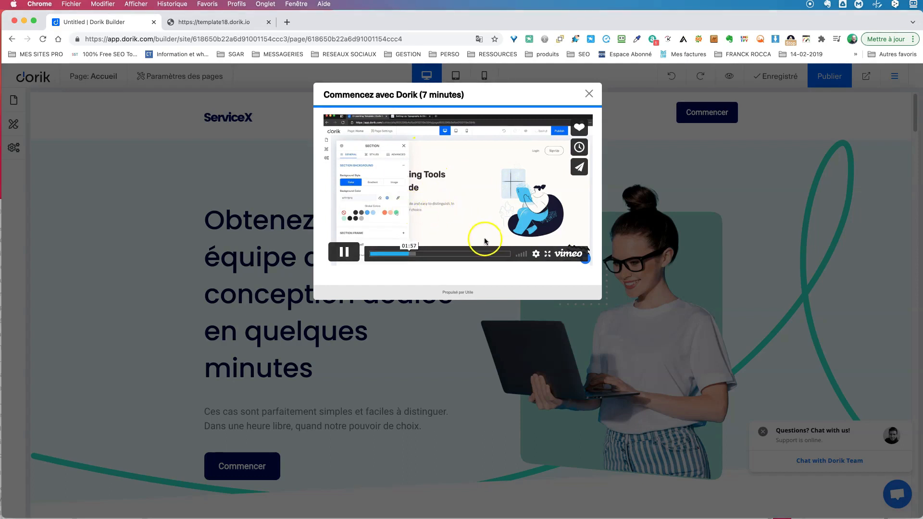
pyautogui.click(344, 252)
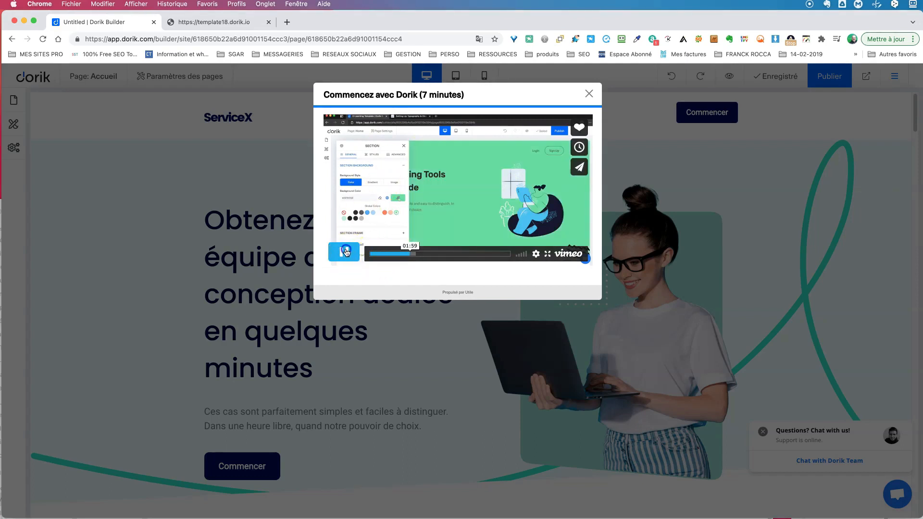
pyautogui.click(590, 95)
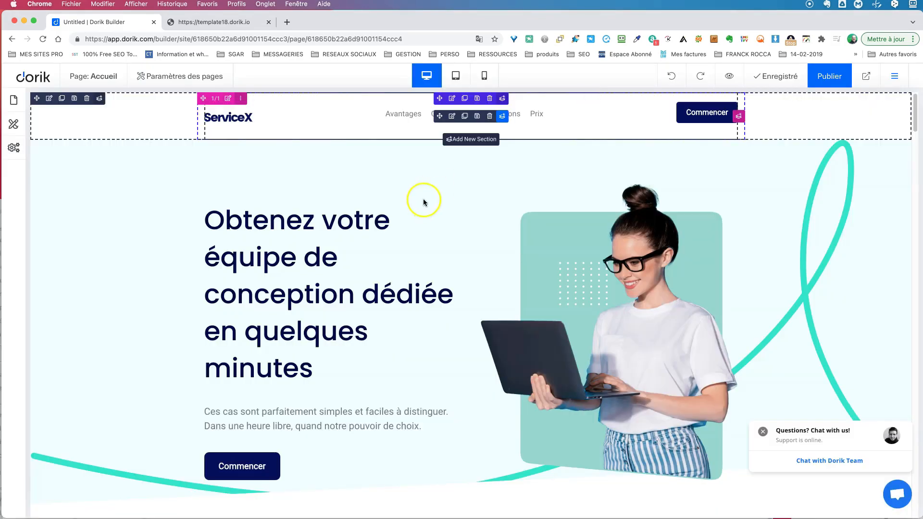
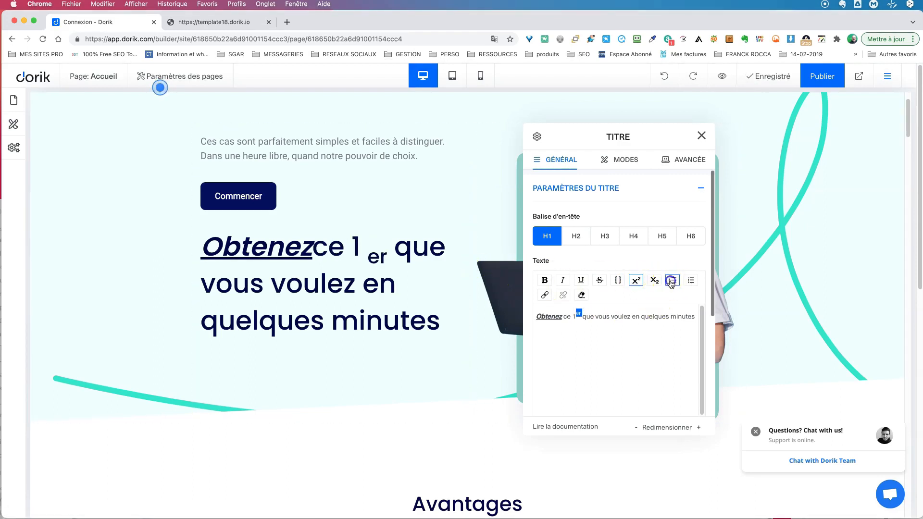
pyautogui.click(672, 281)
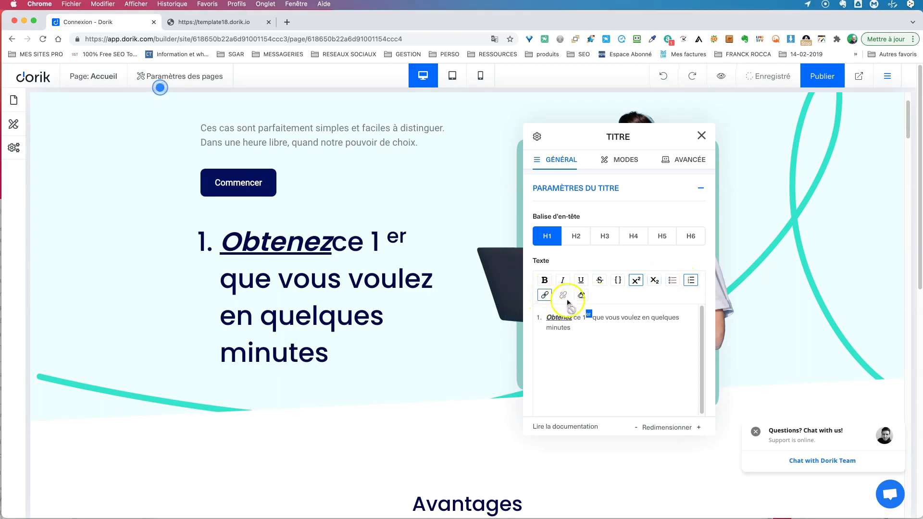
pyautogui.doubleClick(631, 318)
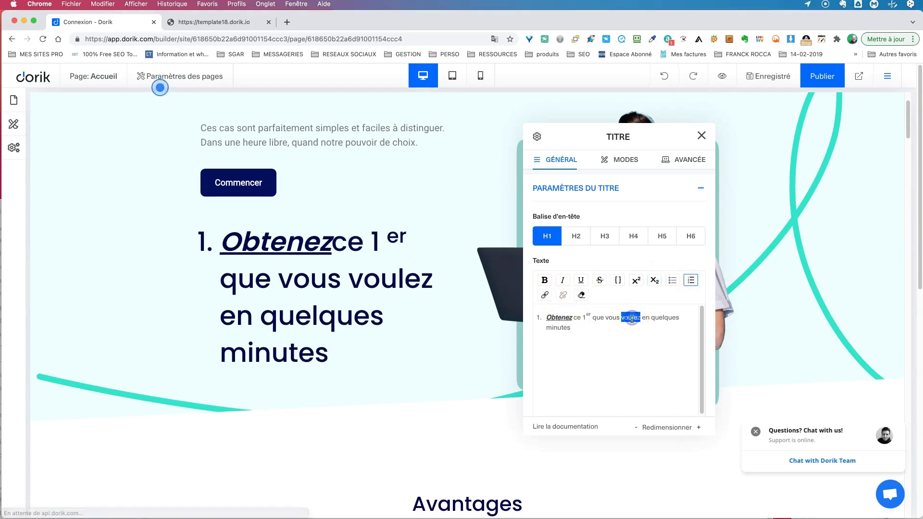
pyautogui.click(545, 296)
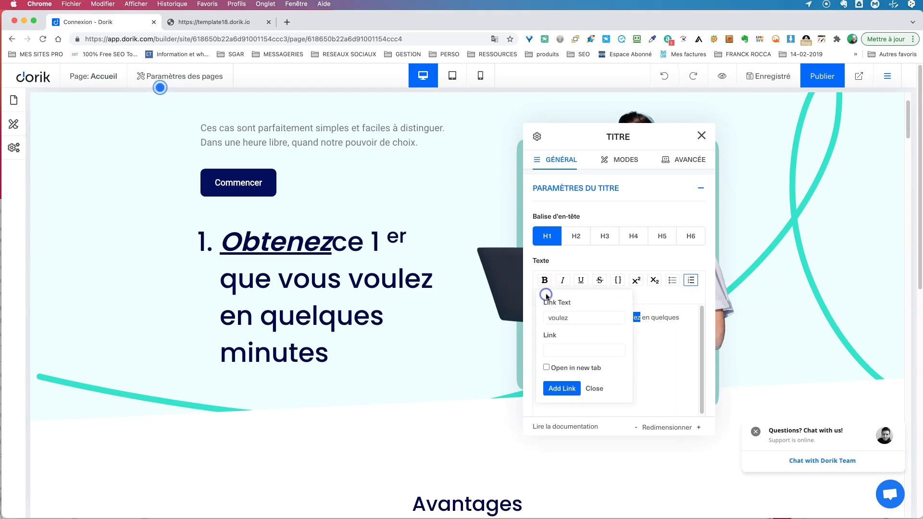
pyautogui.click(561, 350)
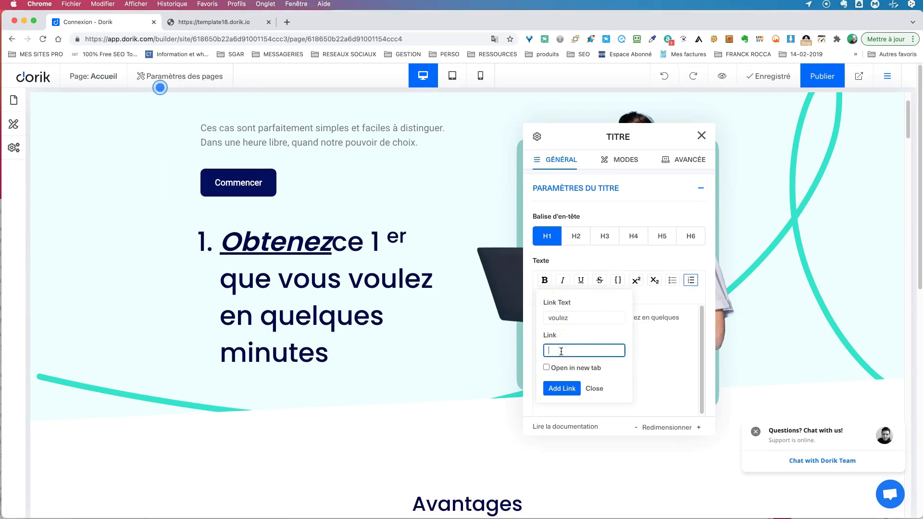
pyautogui.write('https:')
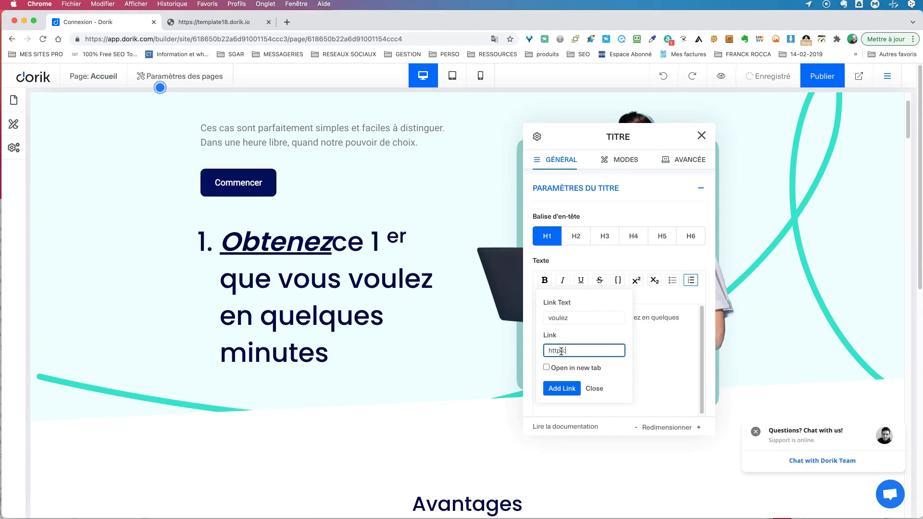
pyautogui.write('//')
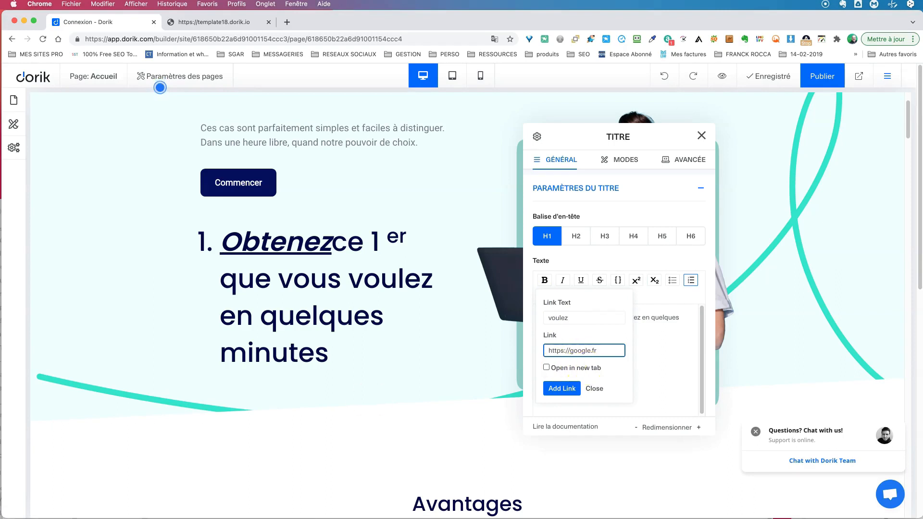
pyautogui.write('google.fr')
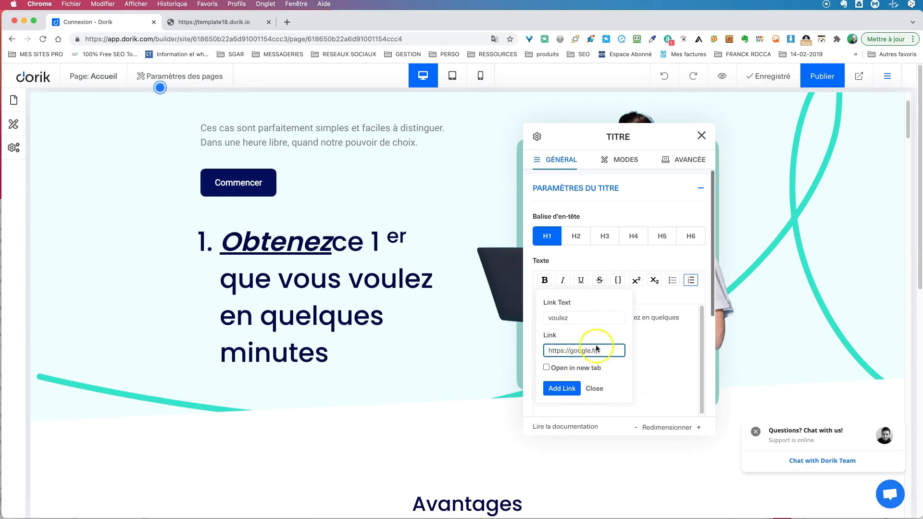
pyautogui.click(547, 367)
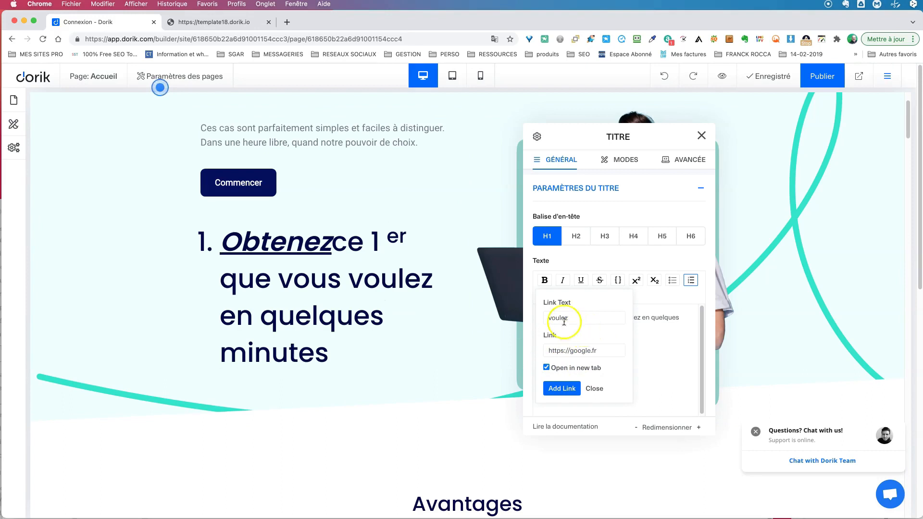
pyautogui.click(561, 388)
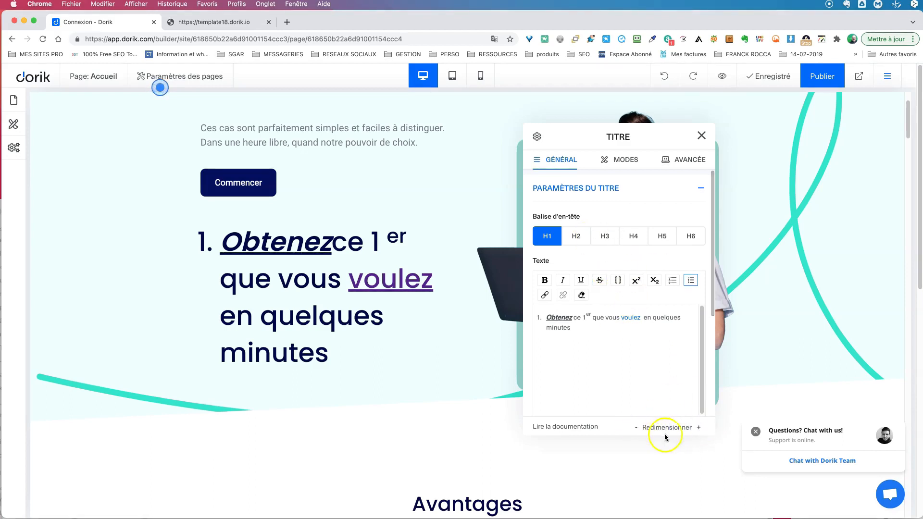
# Step: Shrink the title settings window and enlarge it again to try out its resizing
pyautogui.click(636, 427)
pyautogui.scroll(5, 635, 428)
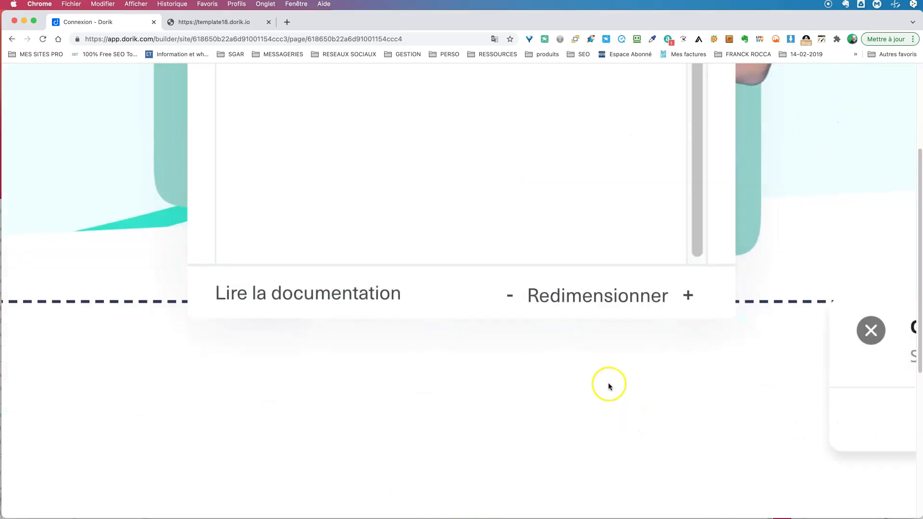
pyautogui.scroll(-5, 609, 383)
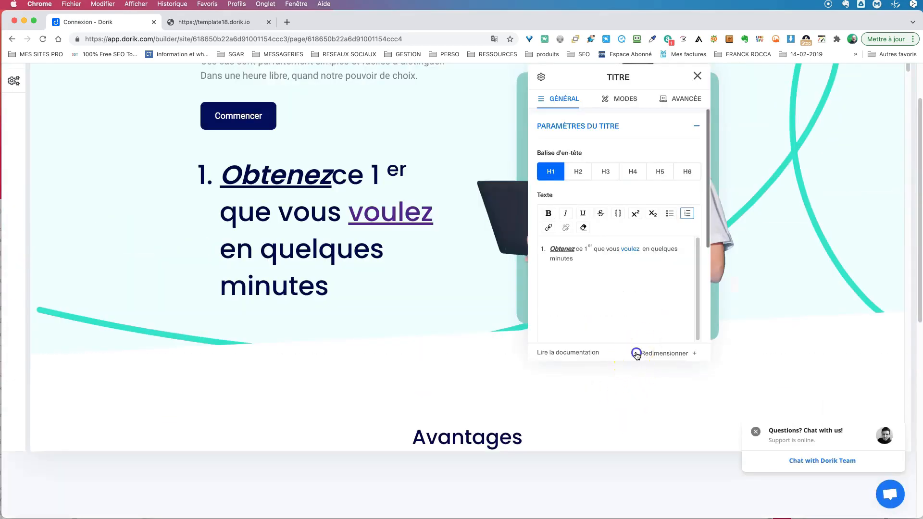
pyautogui.click(636, 355)
pyautogui.click(691, 347)
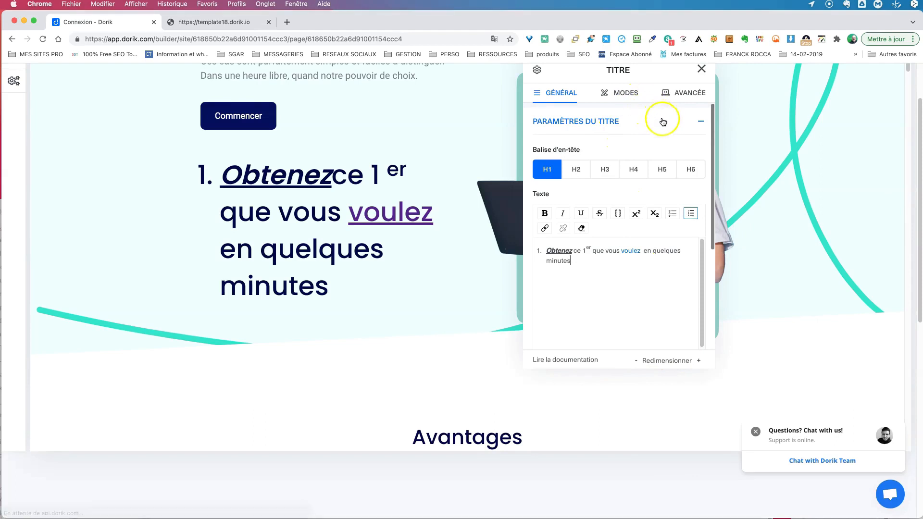
# Step: Collapse the title's parameters, expand its style settings and set the desktop alignment to Center
pyautogui.click(702, 122)
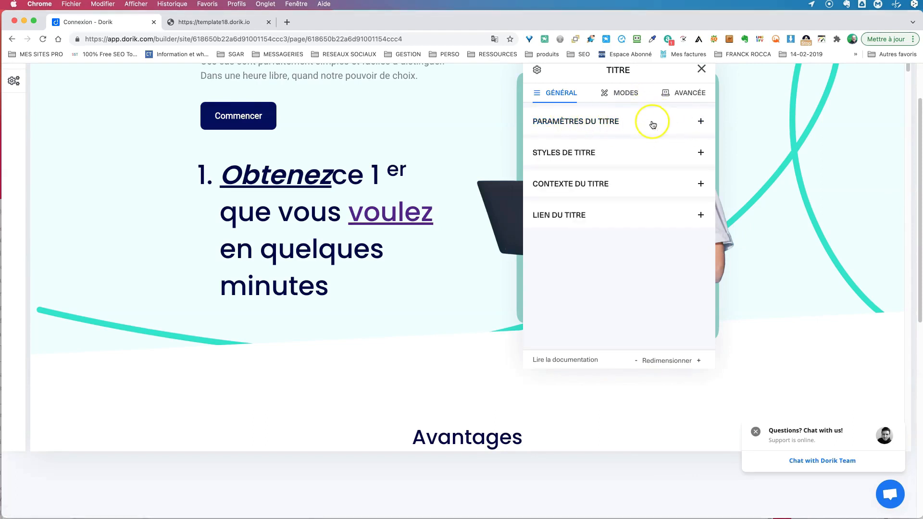
pyautogui.click(700, 120)
pyautogui.scroll(-1, 677, 282)
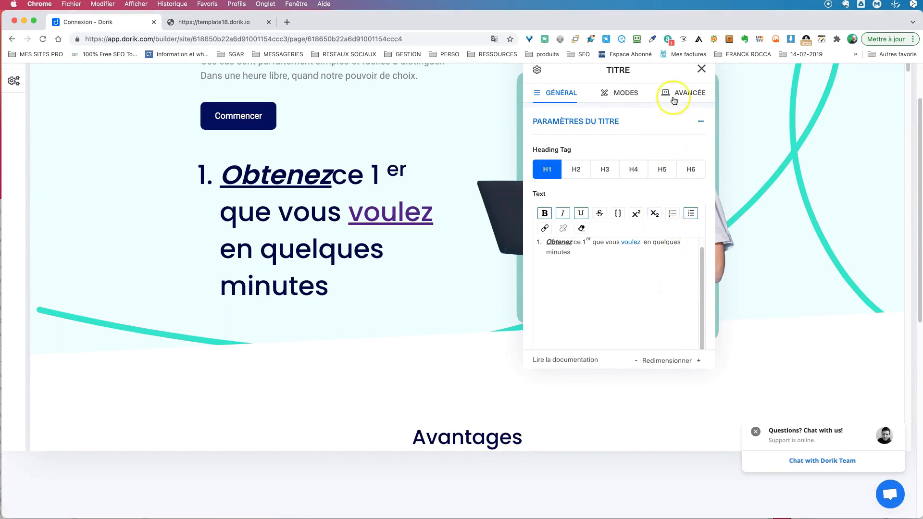
pyautogui.click(701, 121)
pyautogui.click(699, 153)
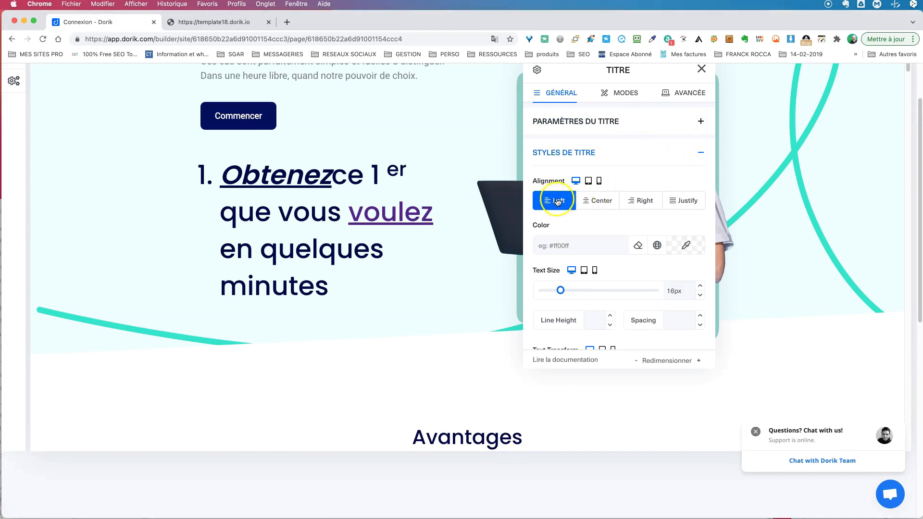
pyautogui.click(598, 201)
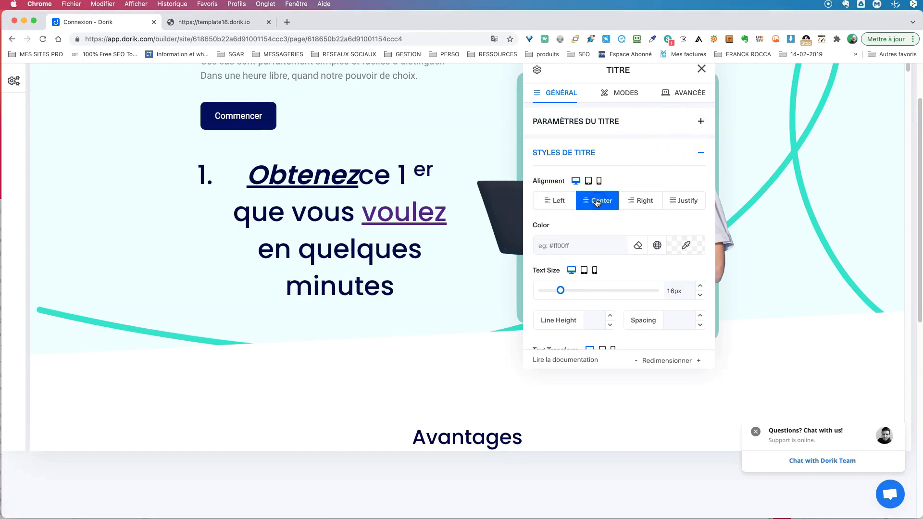
# Step: Try the Right and Justify alignments on the title and set its desktop alignment to Left
pyautogui.click(644, 201)
pyautogui.click(690, 202)
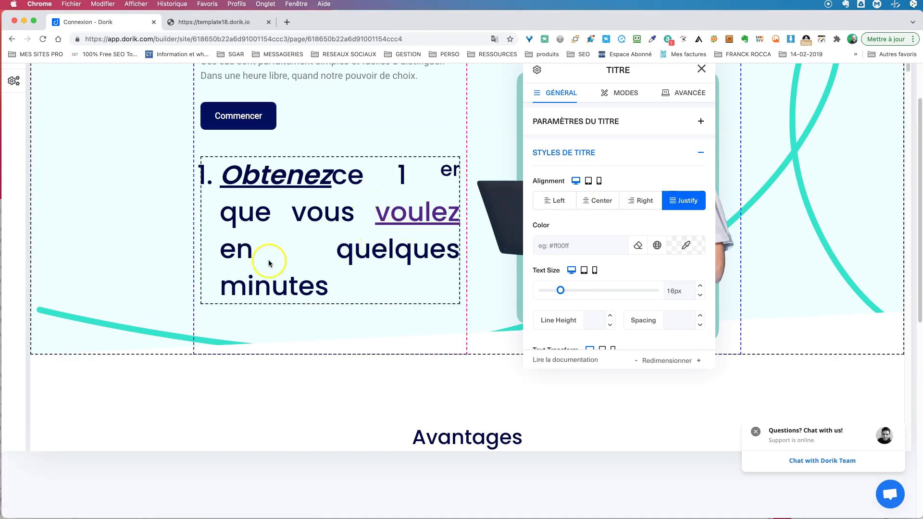
pyautogui.click(554, 202)
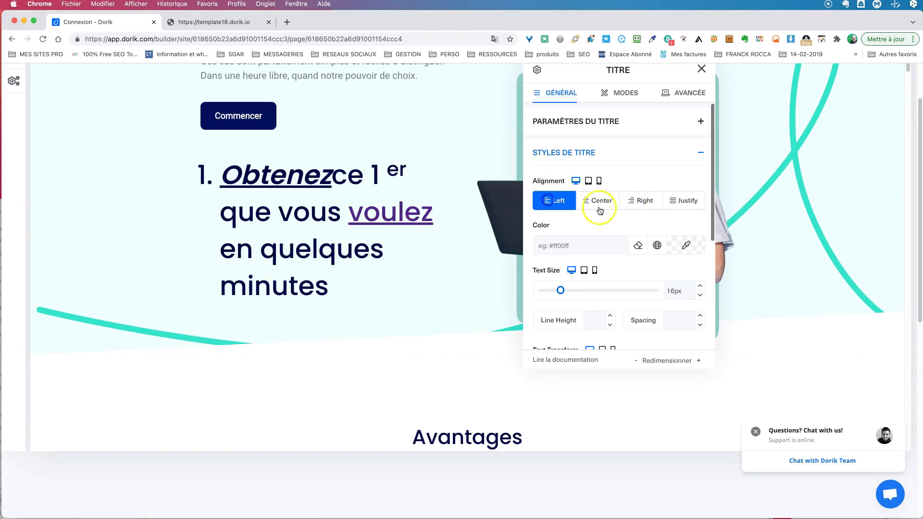
# Step: Set the title color to the red #C32222, add it to the global colors and close the color picker
pyautogui.click(585, 246)
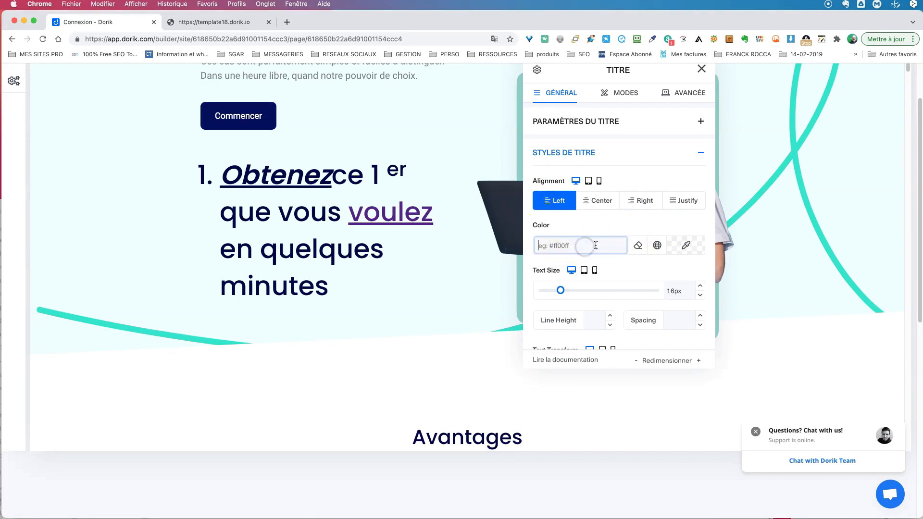
pyautogui.click(685, 246)
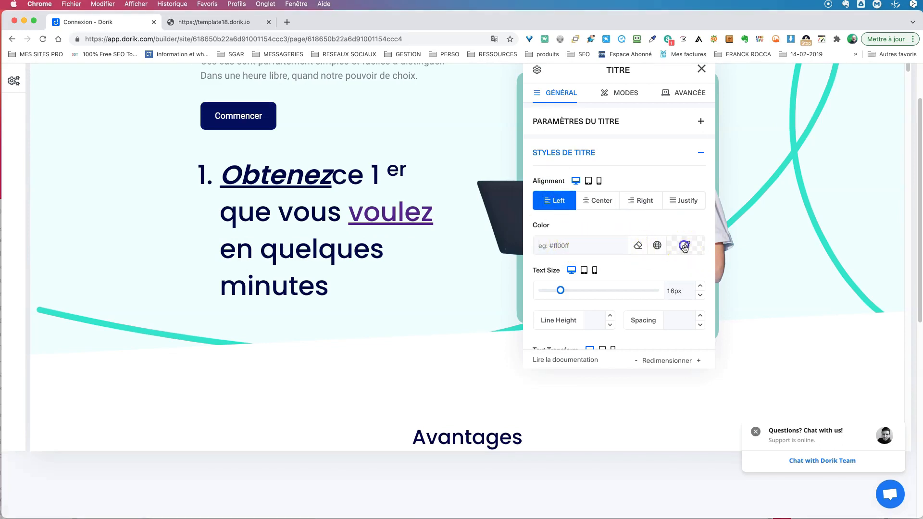
pyautogui.click(798, 201)
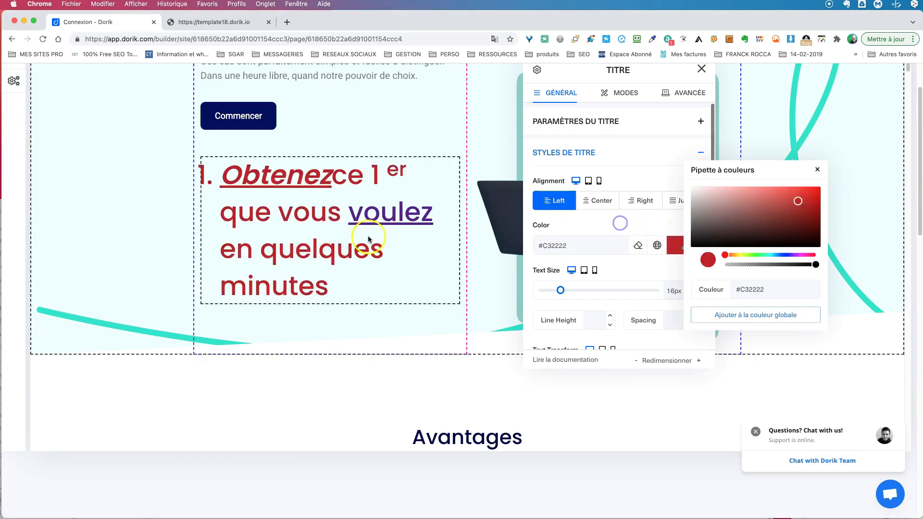
pyautogui.click(580, 243)
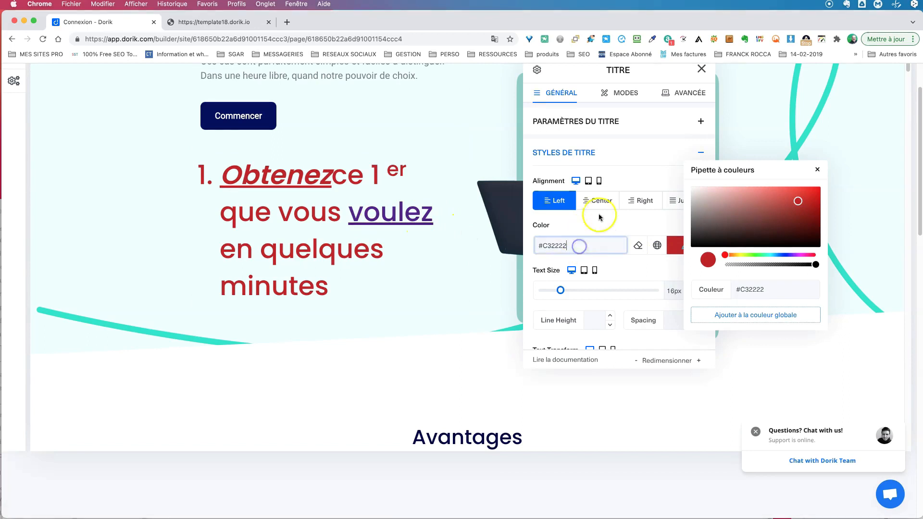
pyautogui.click(752, 315)
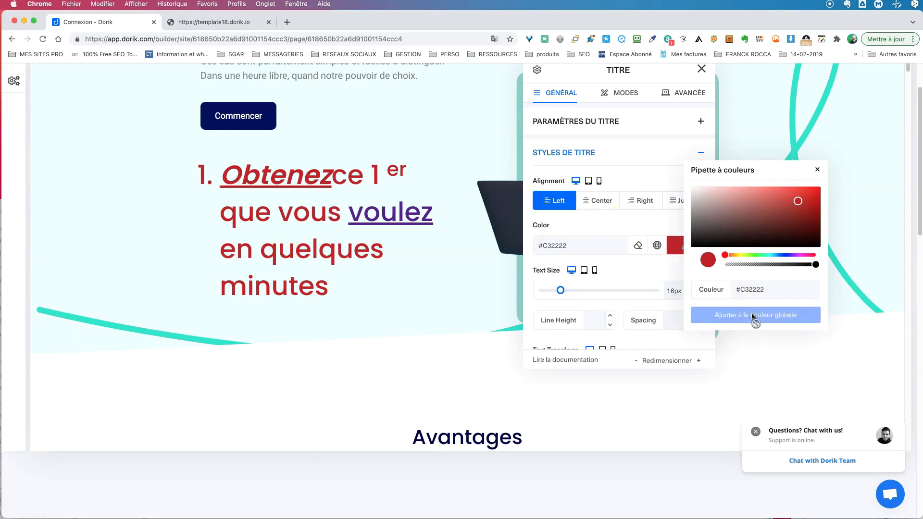
pyautogui.click(646, 219)
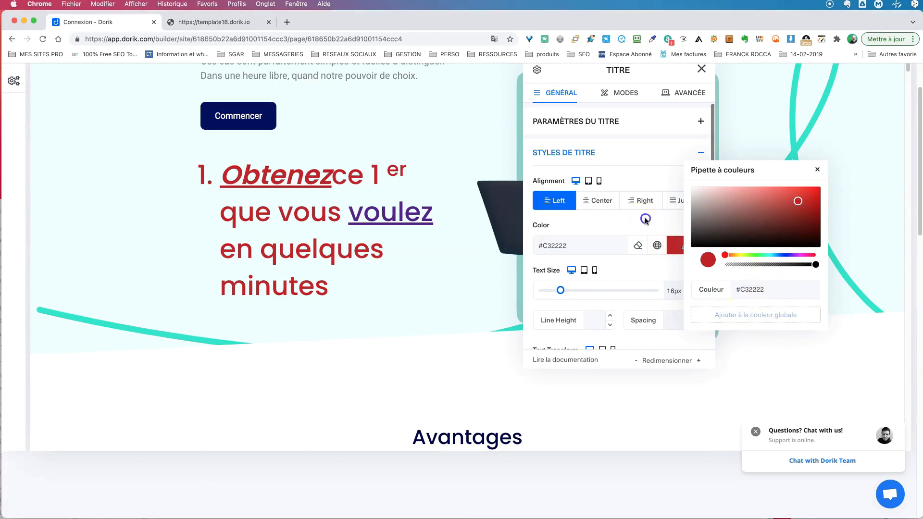
pyautogui.click(817, 172)
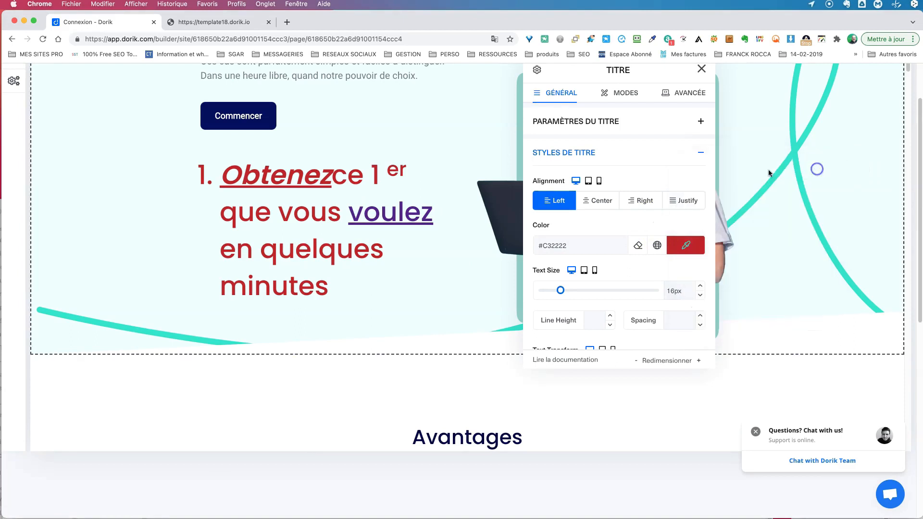
# Step: Apply the saved red from the global colors to the title and display the global palette again
pyautogui.click(658, 245)
pyautogui.click(666, 288)
pyautogui.click(657, 246)
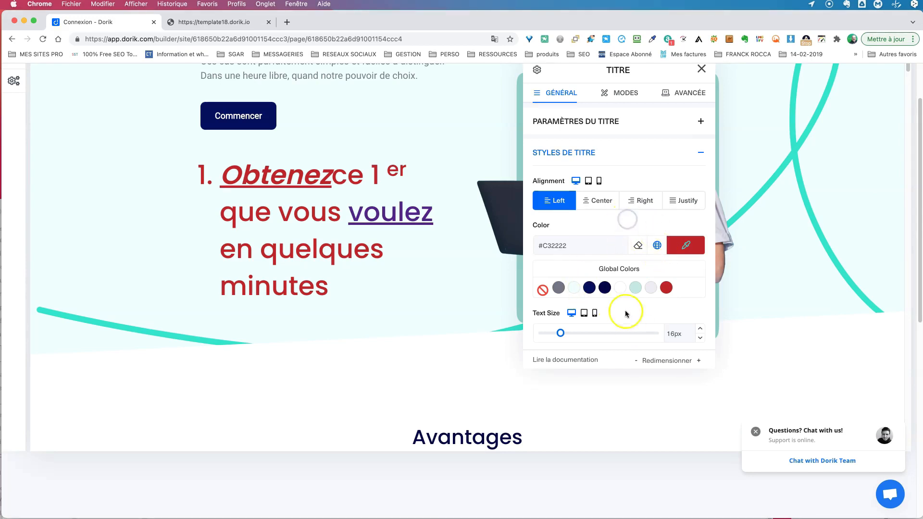
# Step: Enlarge the title's desktop text size to 37px, glance at its heading parameters, and raise the size to 40px
pyautogui.moveTo(562, 334); pyautogui.dragTo(584, 334)
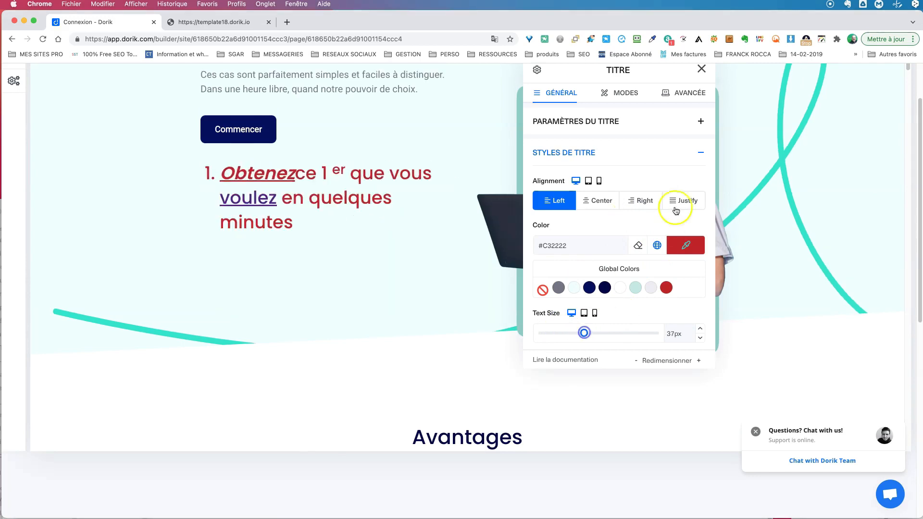
pyautogui.click(701, 122)
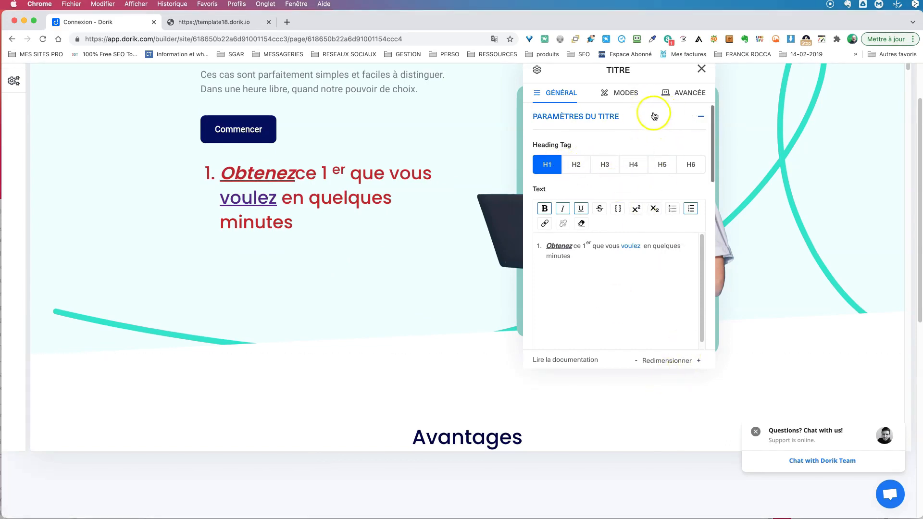
pyautogui.click(699, 116)
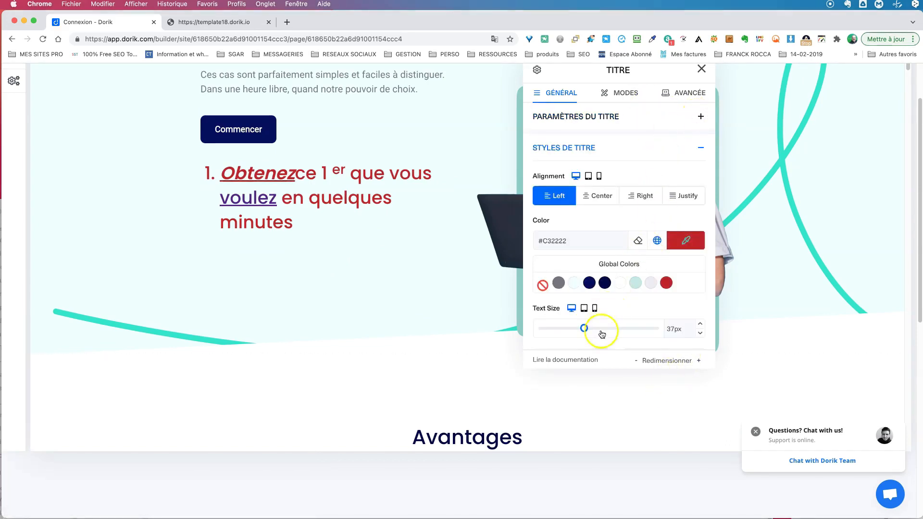
pyautogui.moveTo(585, 327); pyautogui.dragTo(590, 329)
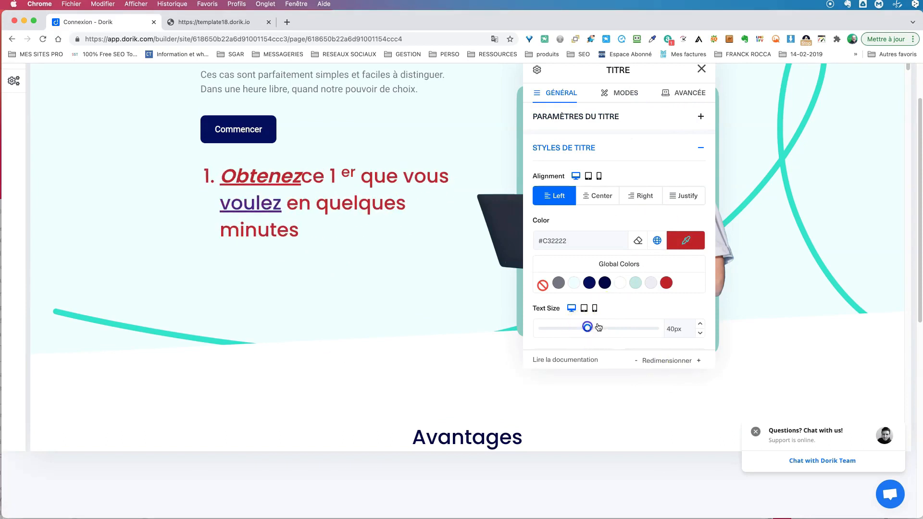
# Step: Raise the title's line height to 4 and reduce it to 1
pyautogui.scroll(-2, 665, 306)
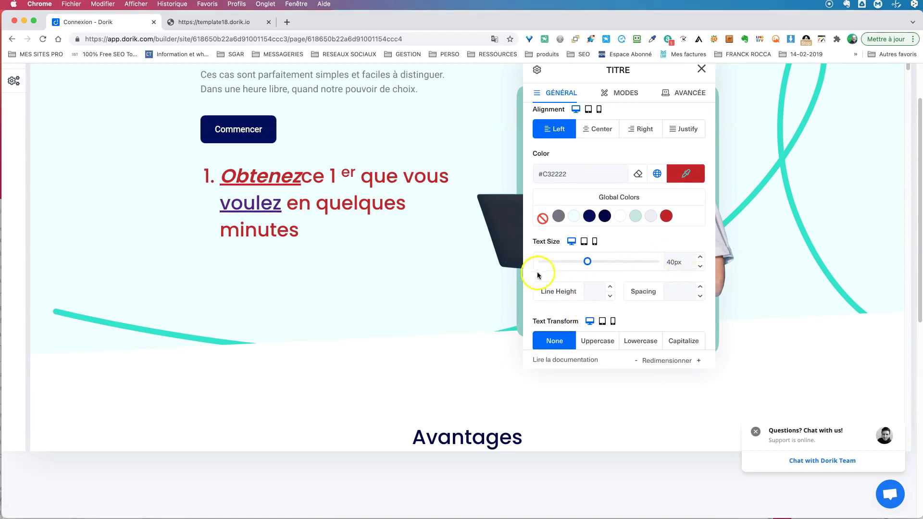
pyautogui.click(610, 288)
pyautogui.click(610, 287)
pyautogui.click(610, 288)
pyautogui.click(610, 288)
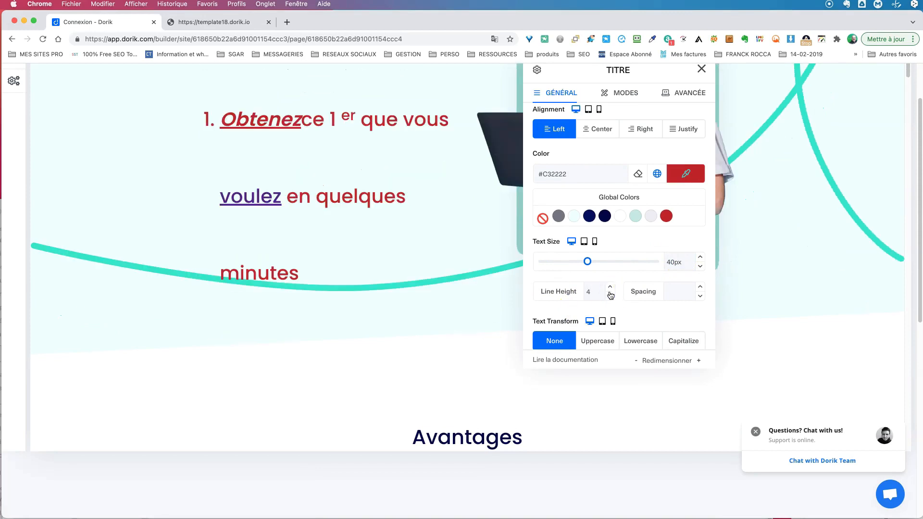
pyautogui.click(611, 297)
pyautogui.click(611, 297)
pyautogui.click(611, 297)
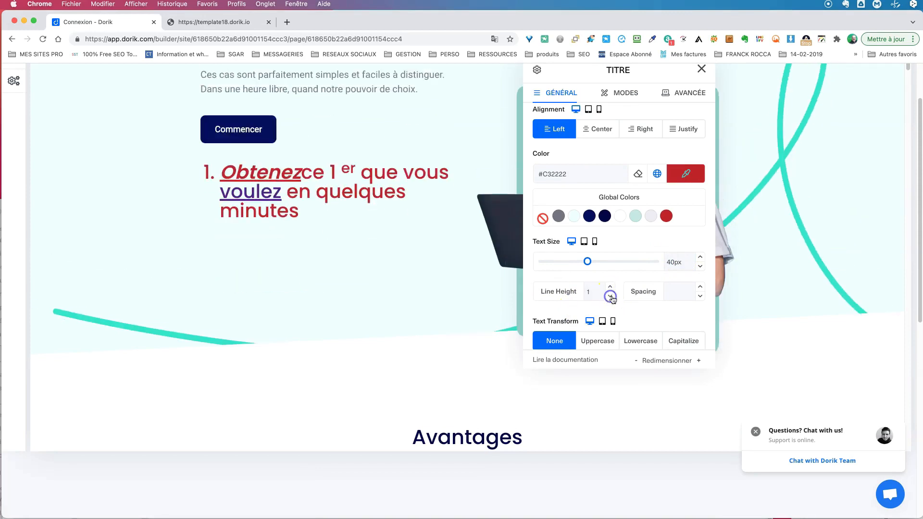
# Step: Try wider letter spacing on the title and reduce it to 1px
pyautogui.click(701, 287)
pyautogui.click(700, 287)
pyautogui.click(701, 287)
pyautogui.click(700, 286)
pyautogui.click(700, 286)
pyautogui.click(701, 287)
pyautogui.click(701, 296)
pyautogui.click(700, 296)
pyautogui.click(700, 296)
pyautogui.click(701, 296)
pyautogui.click(701, 296)
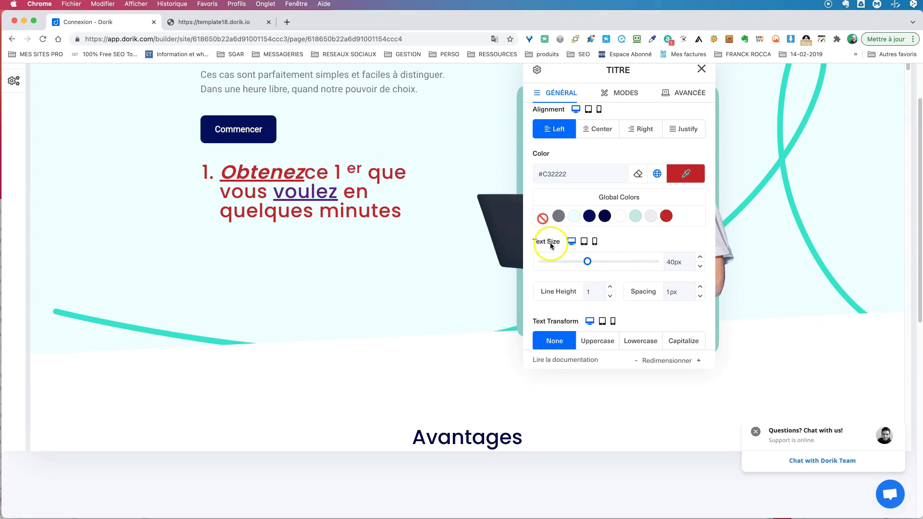
# Step: Switch to the mobile view, move the title settings window clear of the page and set the mobile text size to 26px
pyautogui.click(585, 242)
pyautogui.click(596, 243)
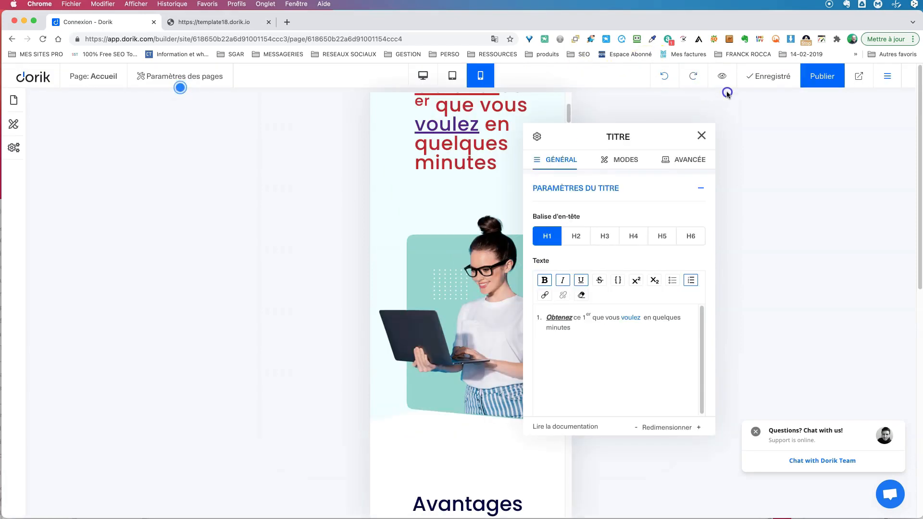
pyautogui.moveTo(571, 138); pyautogui.dragTo(702, 124)
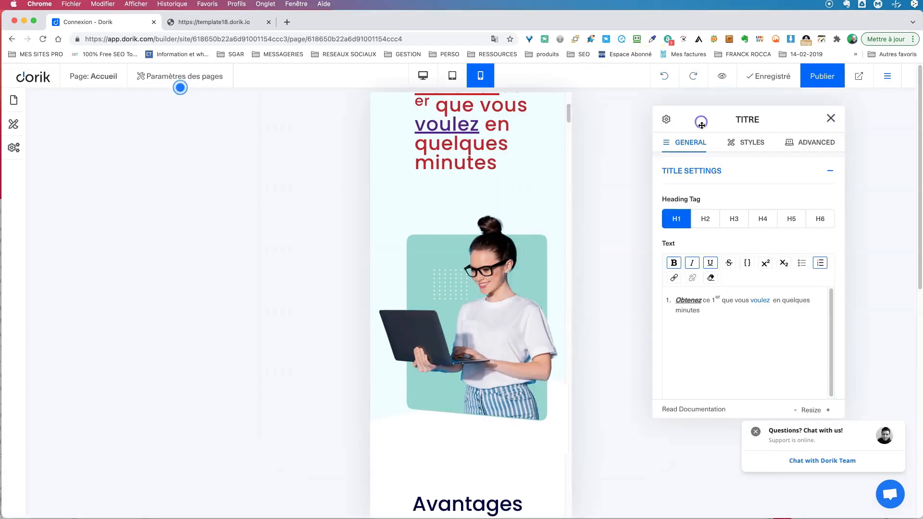
pyautogui.scroll(5, 534, 170)
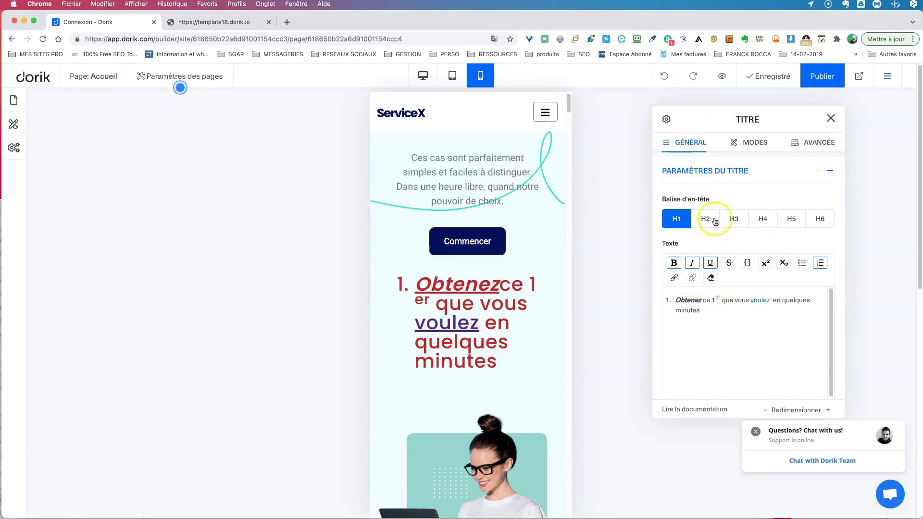
pyautogui.click(831, 171)
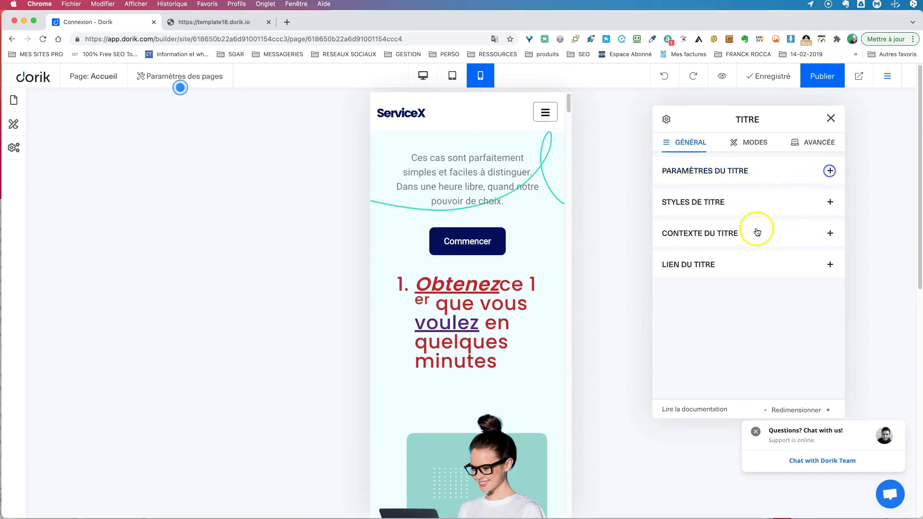
pyautogui.click(829, 202)
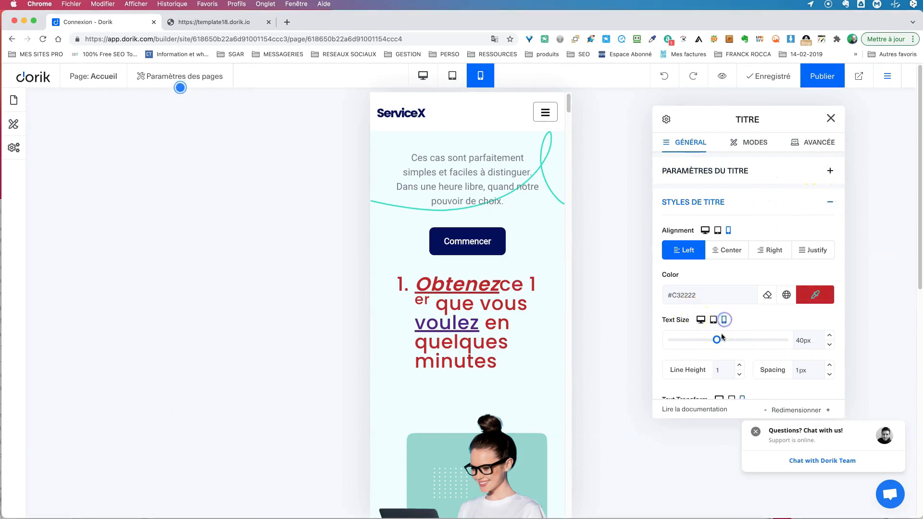
pyautogui.moveTo(717, 340); pyautogui.dragTo(702, 340)
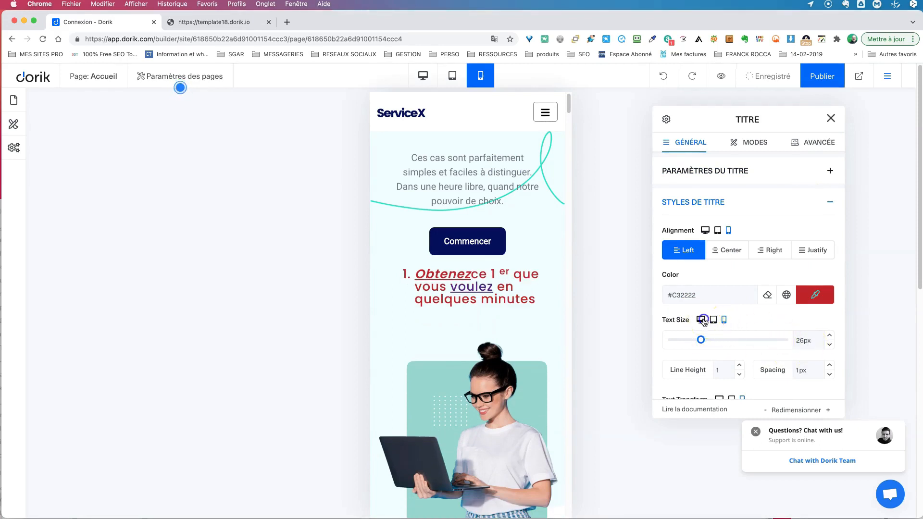
# Step: Check the title's desktop text size, switch to the tablet view and set the tablet text size to 34px
pyautogui.click(701, 320)
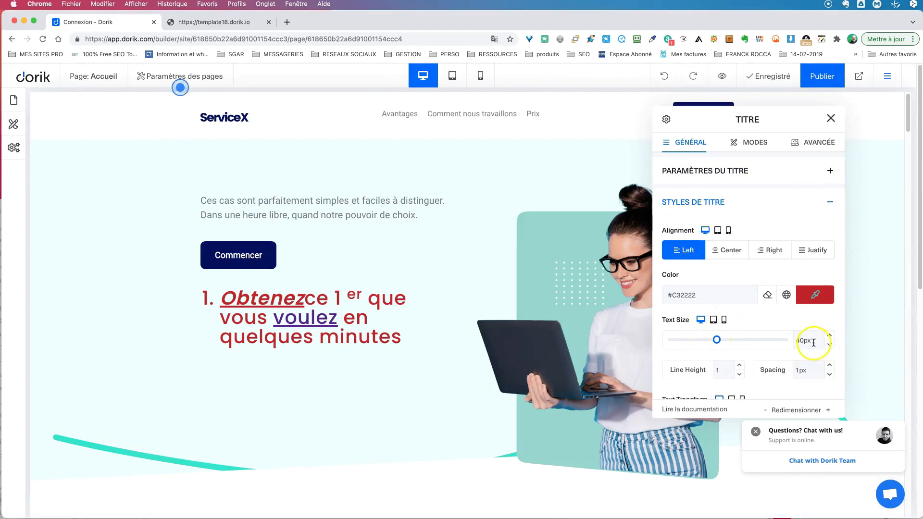
pyautogui.click(715, 321)
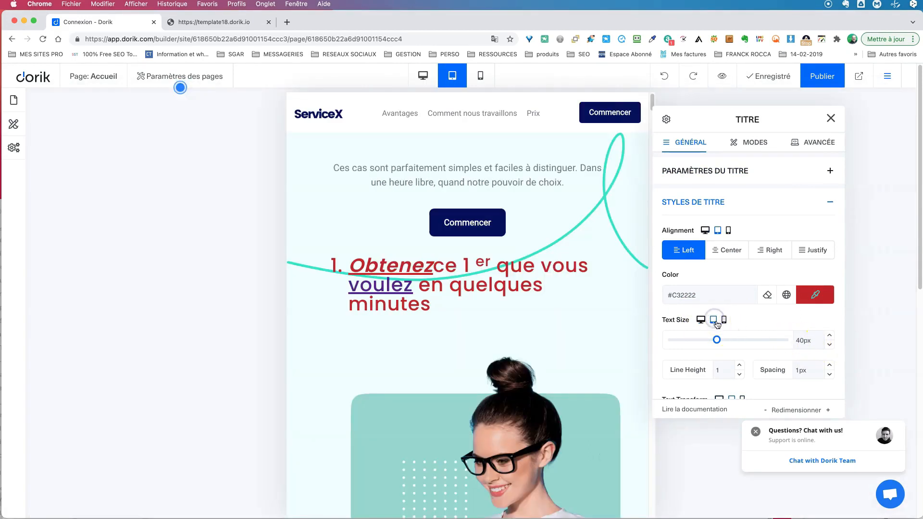
pyautogui.moveTo(718, 342); pyautogui.dragTo(712, 342)
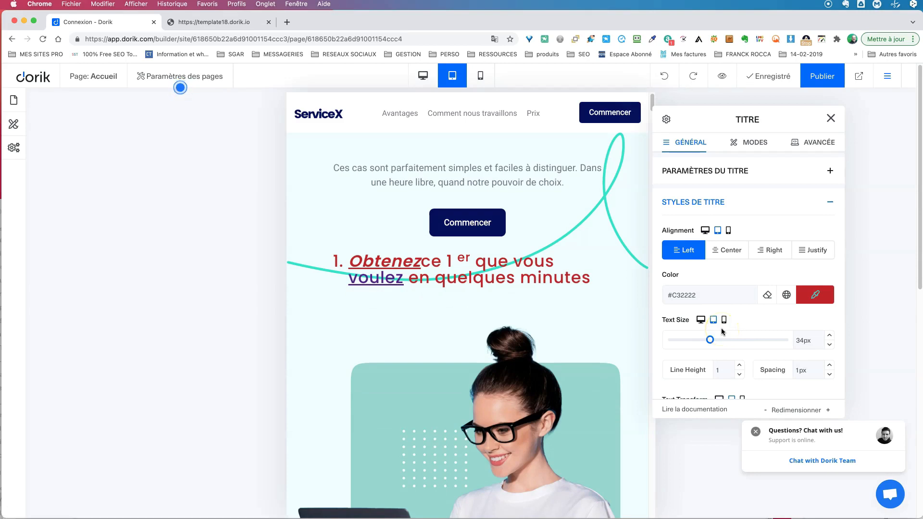
pyautogui.click(748, 325)
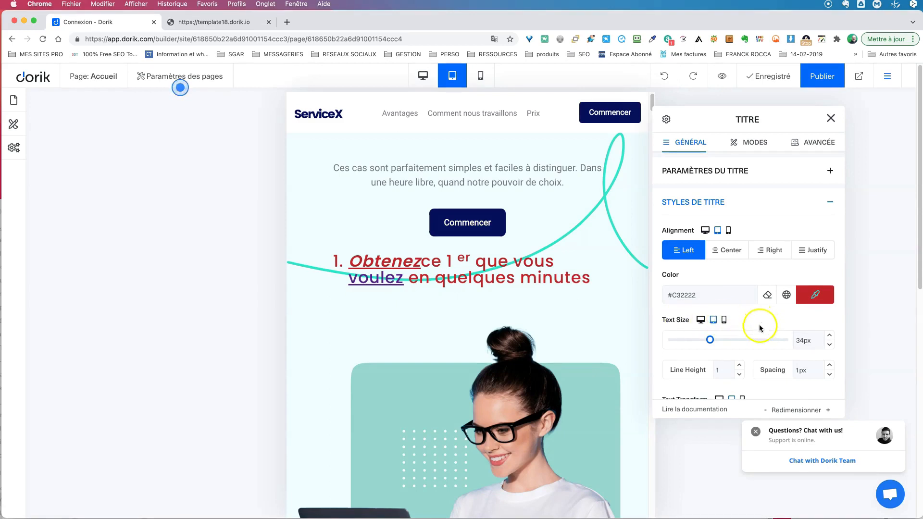
# Step: Try the Uppercase and Capitalize text transforms on the title in tablet view and restore None
pyautogui.scroll(-3, 758, 325)
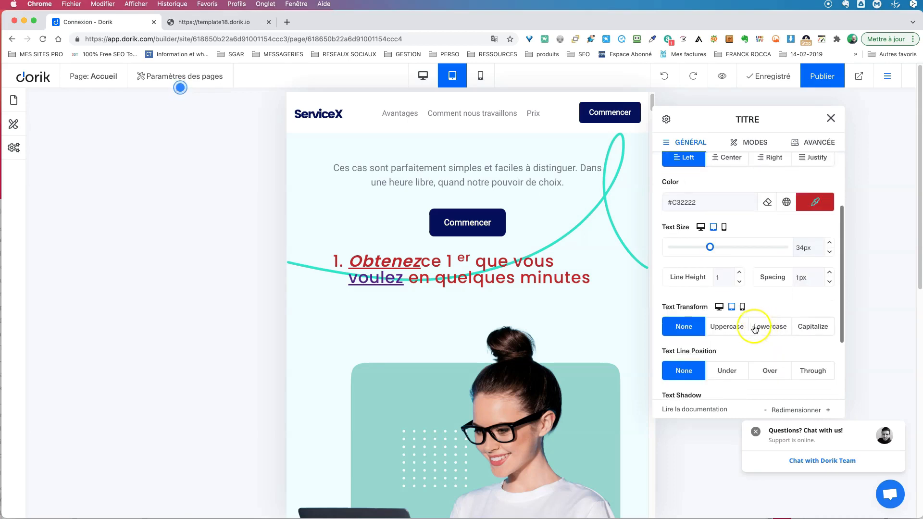
pyautogui.scroll(-2, 756, 331)
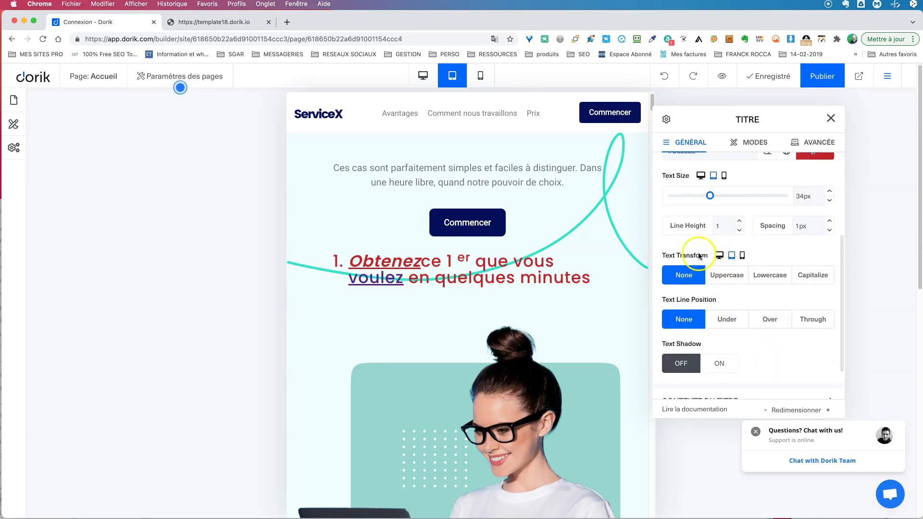
pyautogui.click(728, 275)
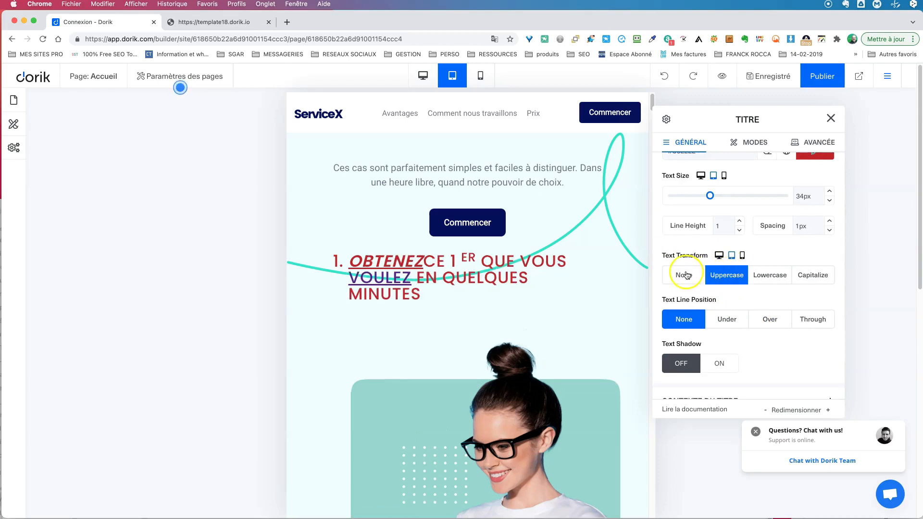
pyautogui.click(685, 275)
pyautogui.click(813, 275)
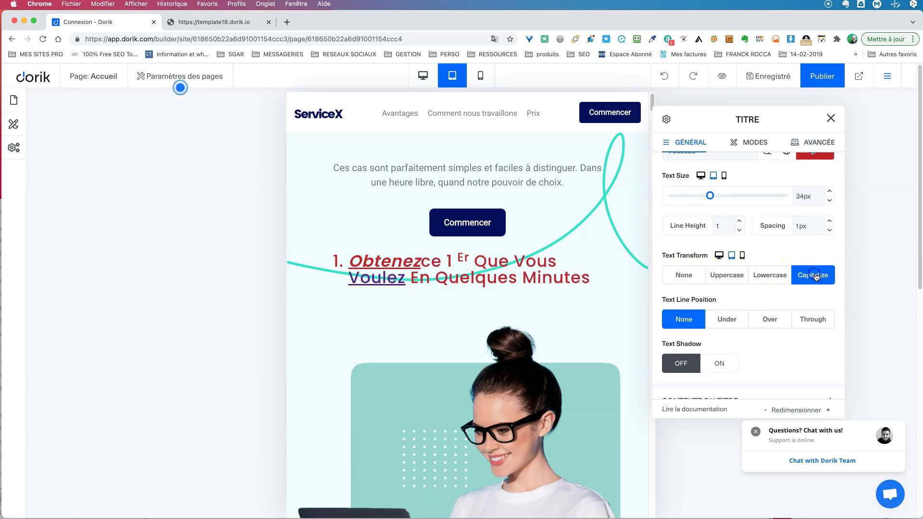
pyautogui.click(684, 277)
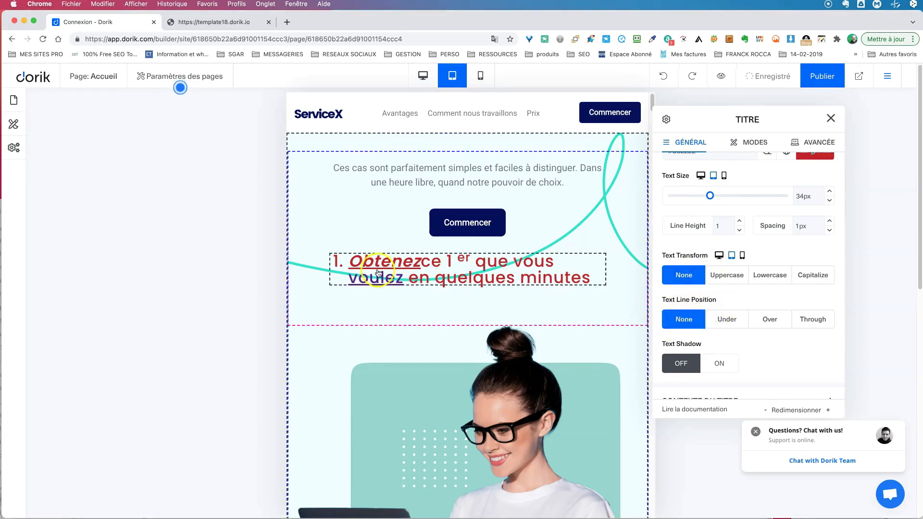
# Step: Try the Under, Over and Through text line positions on the title and restore None
pyautogui.click(729, 321)
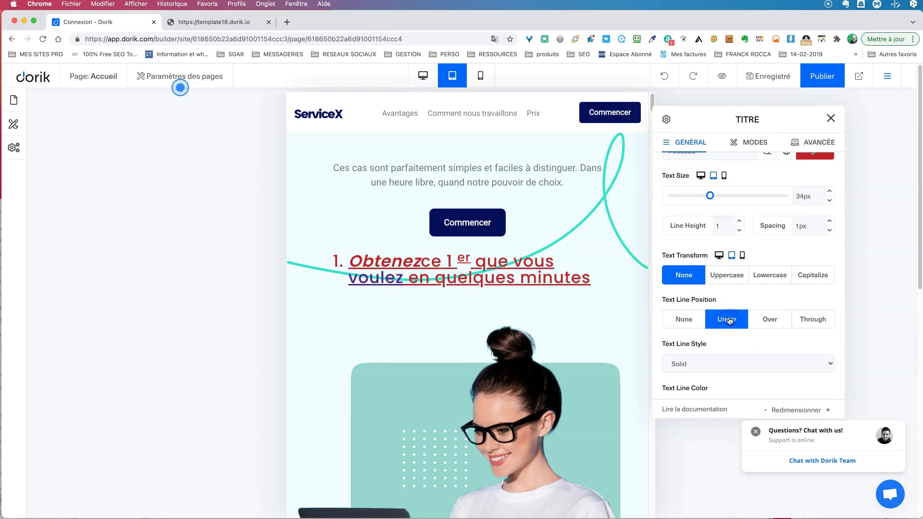
pyautogui.click(771, 320)
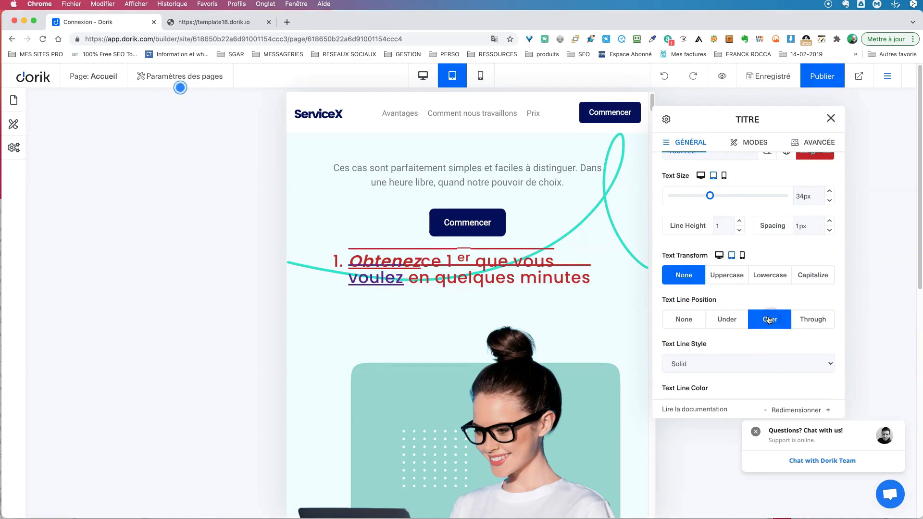
pyautogui.click(812, 320)
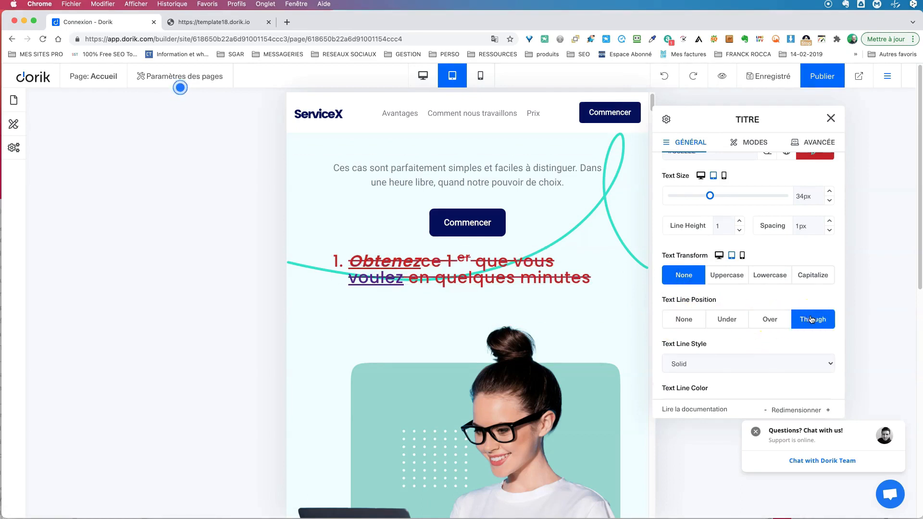
pyautogui.click(769, 320)
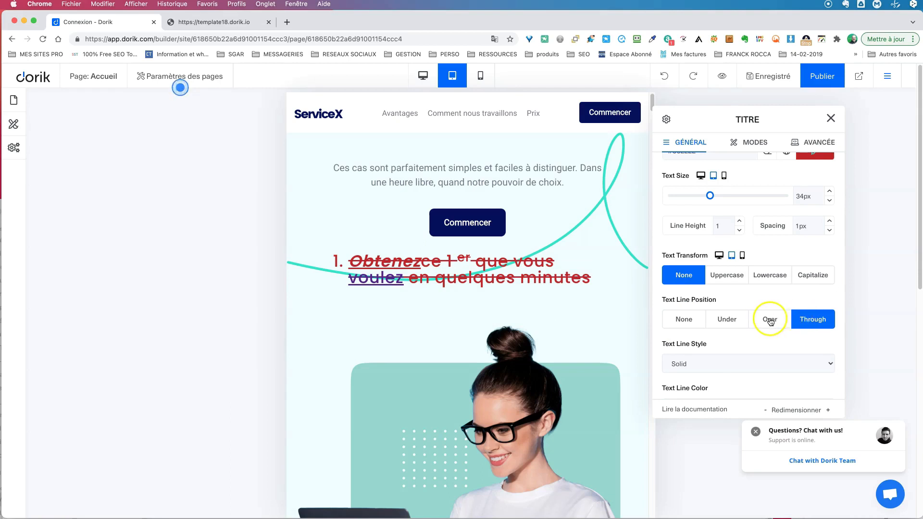
pyautogui.click(727, 321)
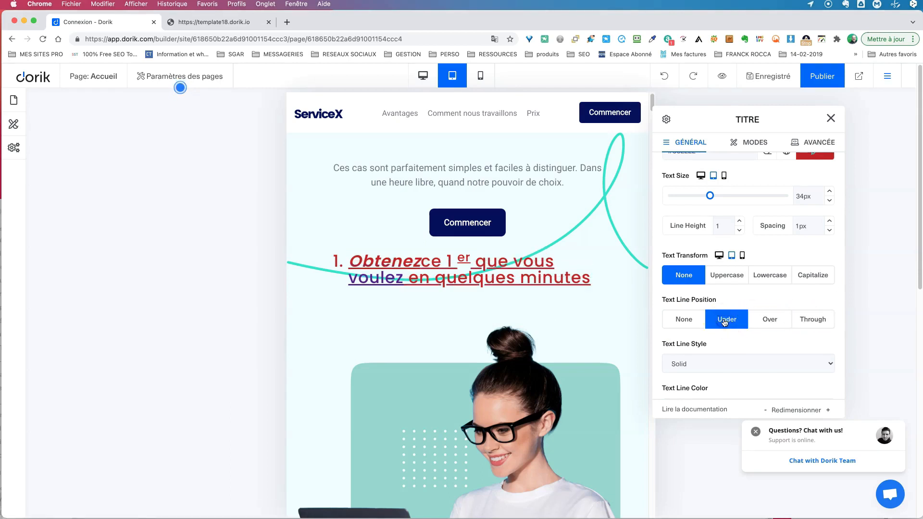
pyautogui.click(691, 320)
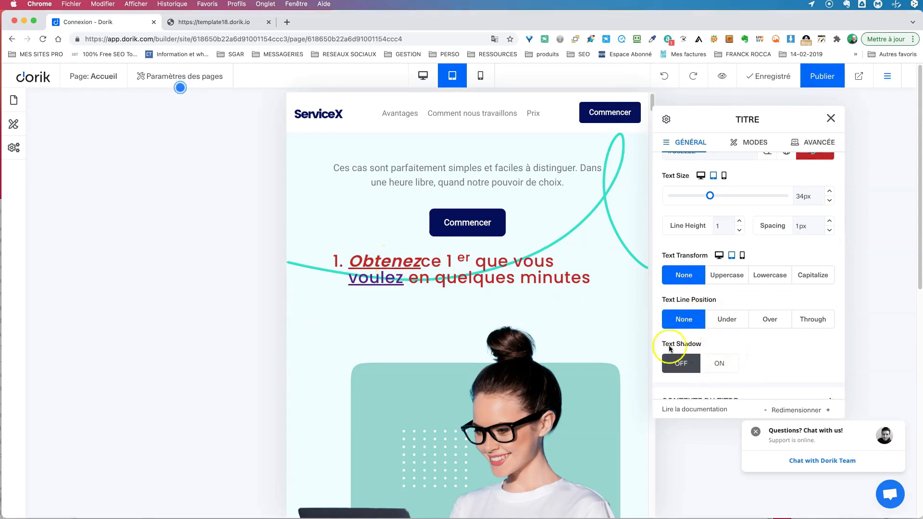
# Step: Enable the title's text shadow in tablet view with a 7px horizontal offset, 8px vertical offset and 8px blur
pyautogui.click(720, 364)
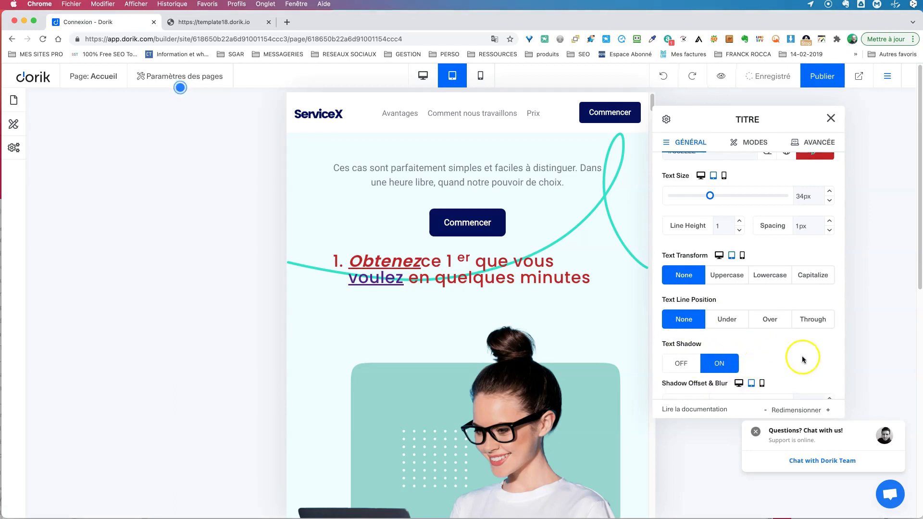
pyautogui.scroll(-5, 802, 356)
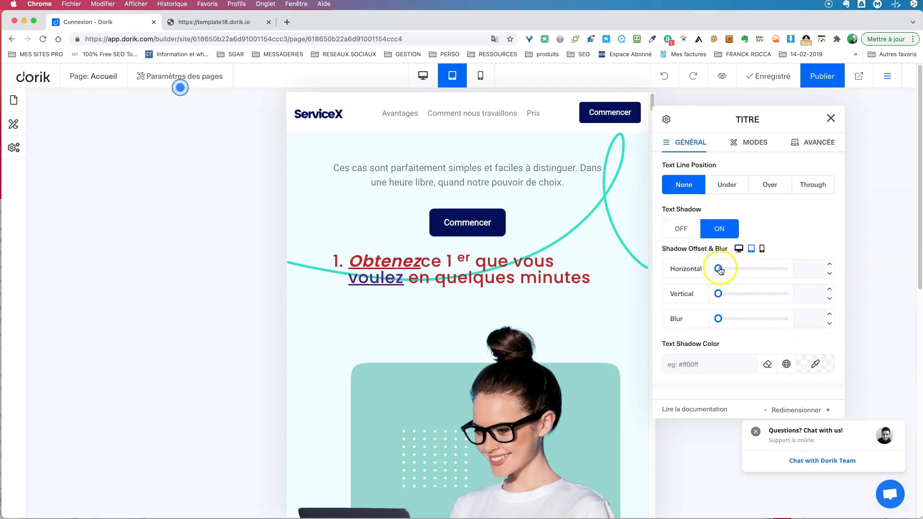
pyautogui.moveTo(720, 269)
pyautogui.mouseDown()
pyautogui.moveTo(736, 269)
pyautogui.moveTo(722, 270)
pyautogui.moveTo(729, 271)
pyautogui.moveTo(724, 294)
pyautogui.moveTo(727, 270)
pyautogui.moveTo(720, 274)
pyautogui.mouseUp()
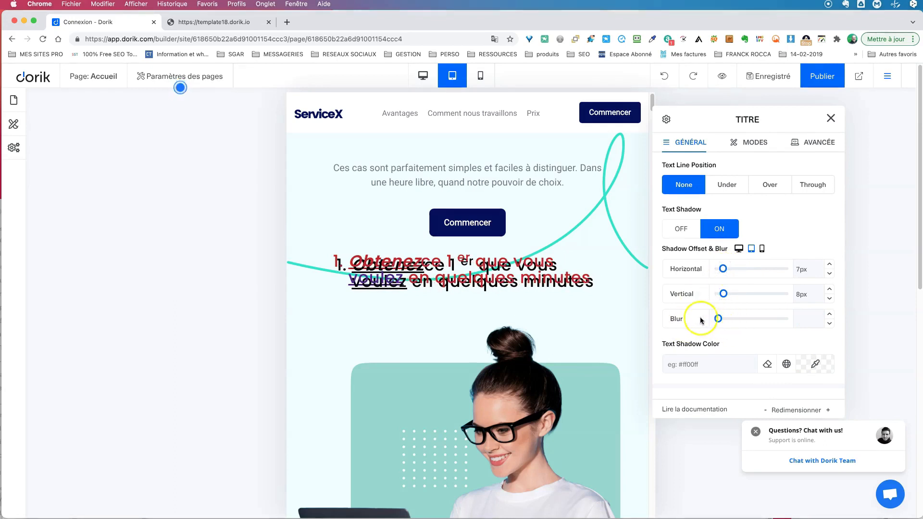
pyautogui.moveTo(718, 321); pyautogui.dragTo(724, 321)
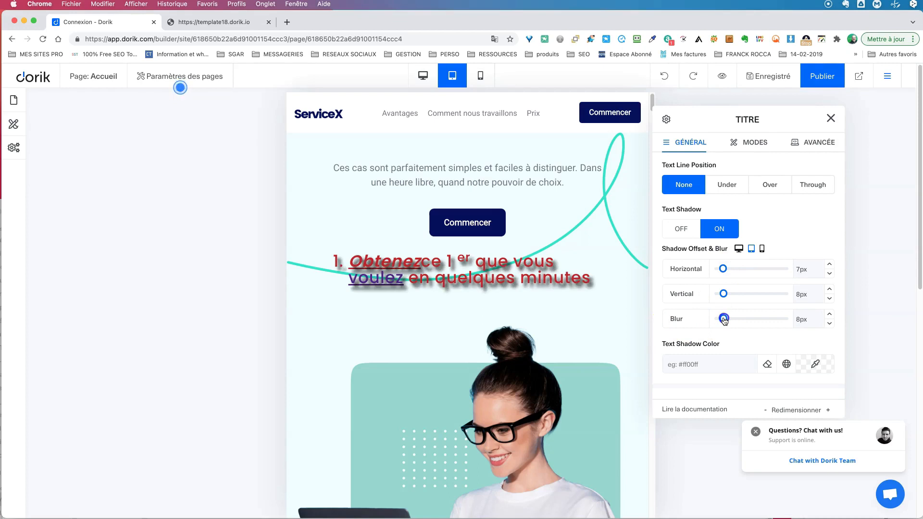
# Step: Try the global grey #747483 and the custom blue #3E3EEF as text shadow colors and clear the shadow color
pyautogui.scroll(-2, 748, 309)
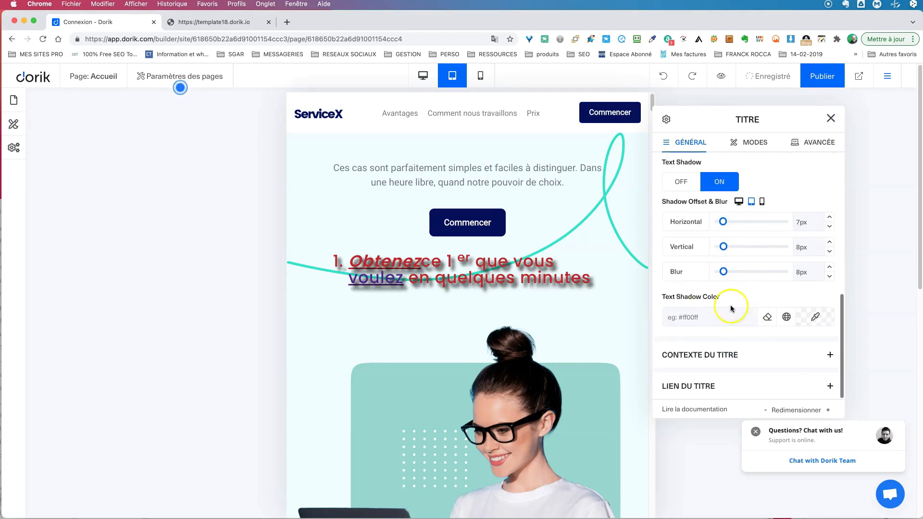
pyautogui.click(786, 317)
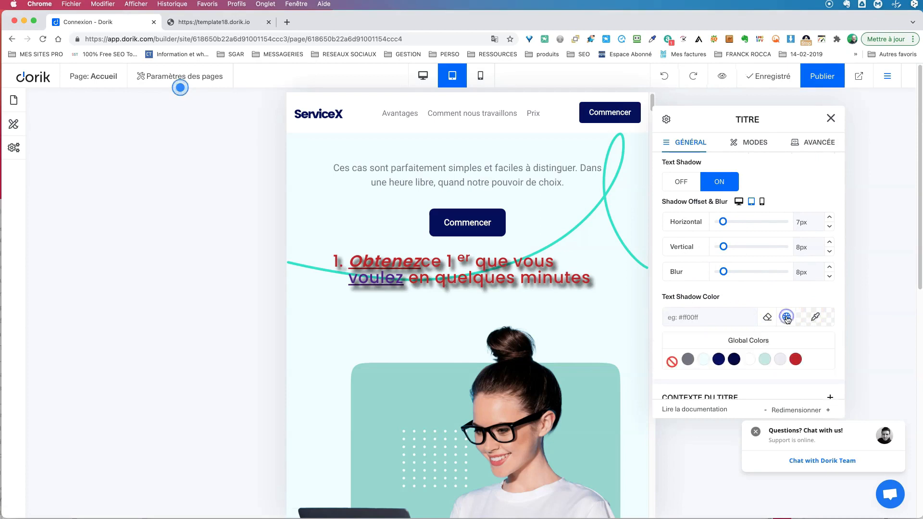
pyautogui.click(688, 360)
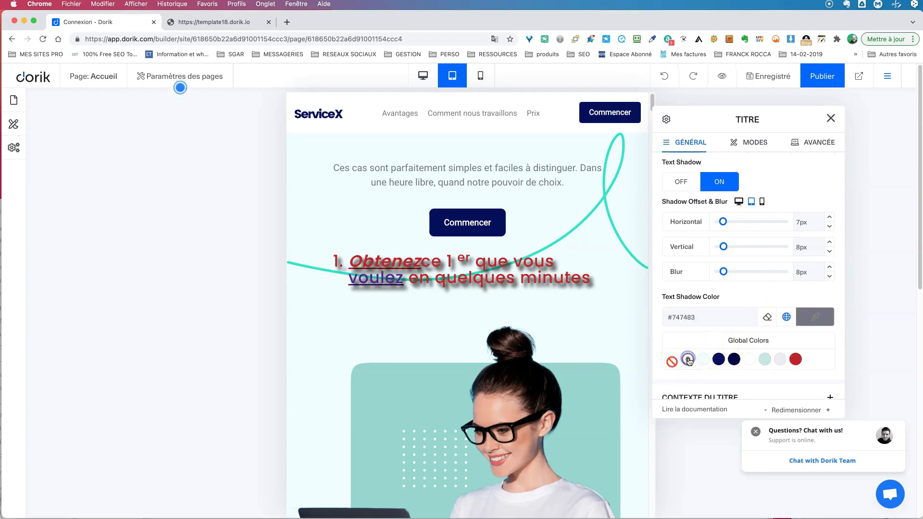
pyautogui.click(814, 319)
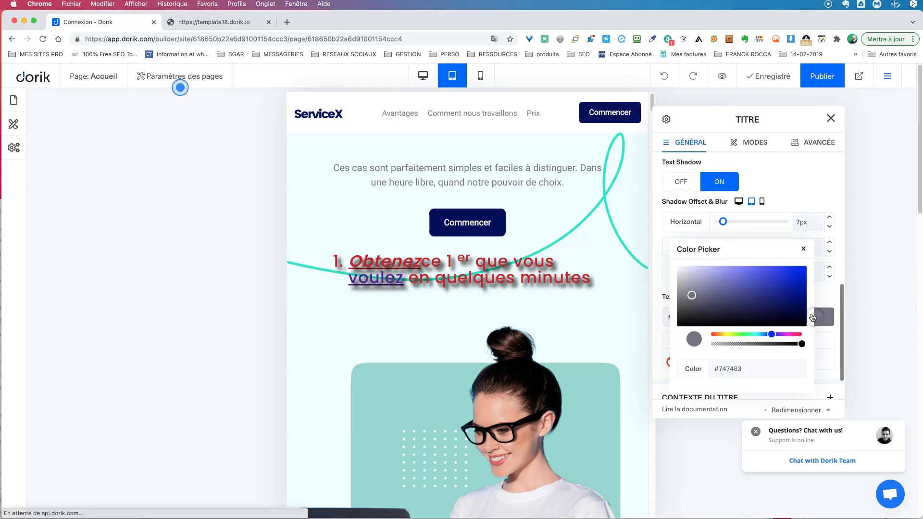
pyautogui.click(759, 268)
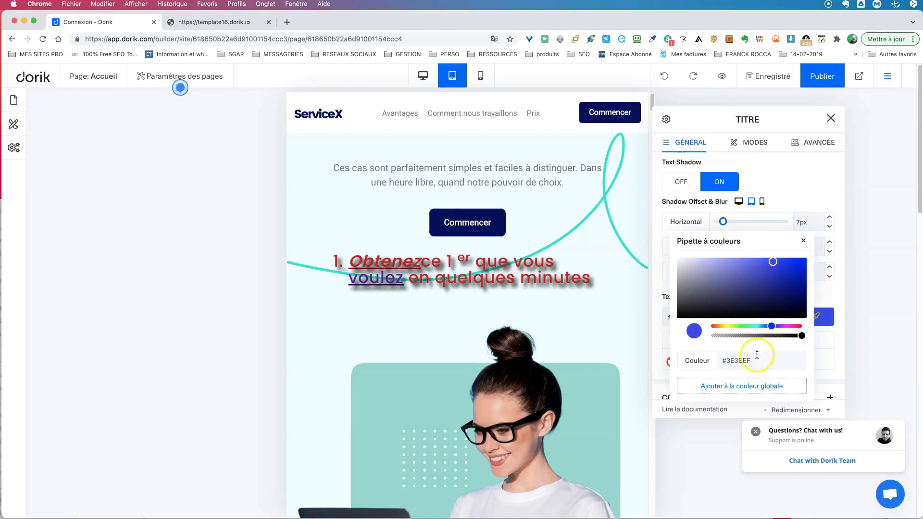
pyautogui.click(804, 240)
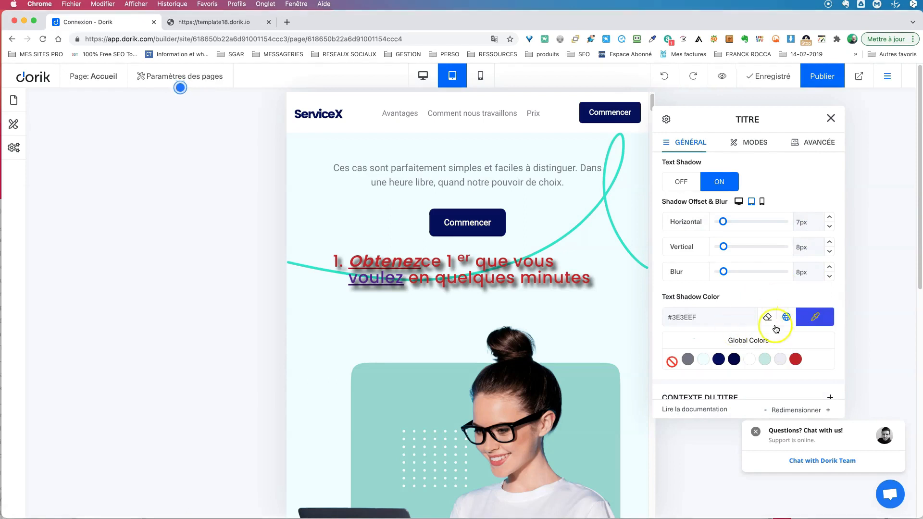
pyautogui.scroll(-2, 779, 327)
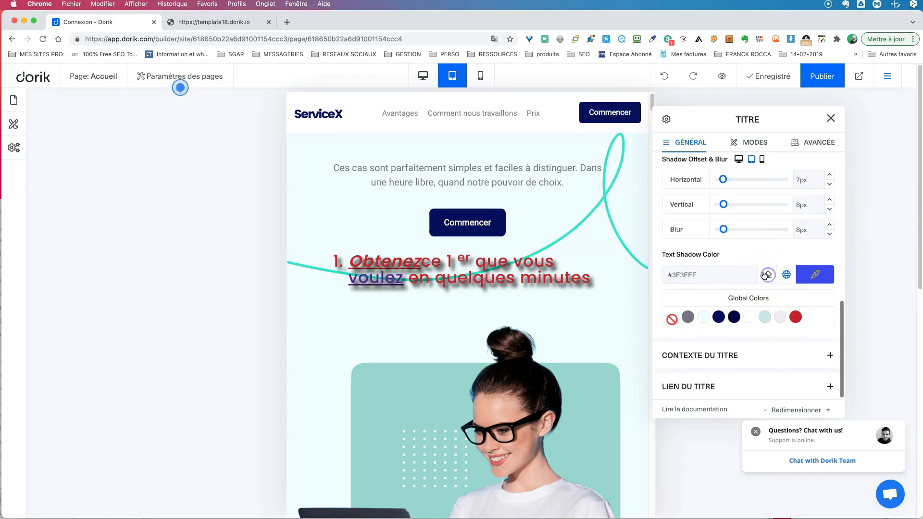
pyautogui.click(768, 275)
# Step: Try a red #E13939 background color on the title and make it fully transparent as rgba(225, 57, 57, 0)
pyautogui.scroll(-1, 753, 339)
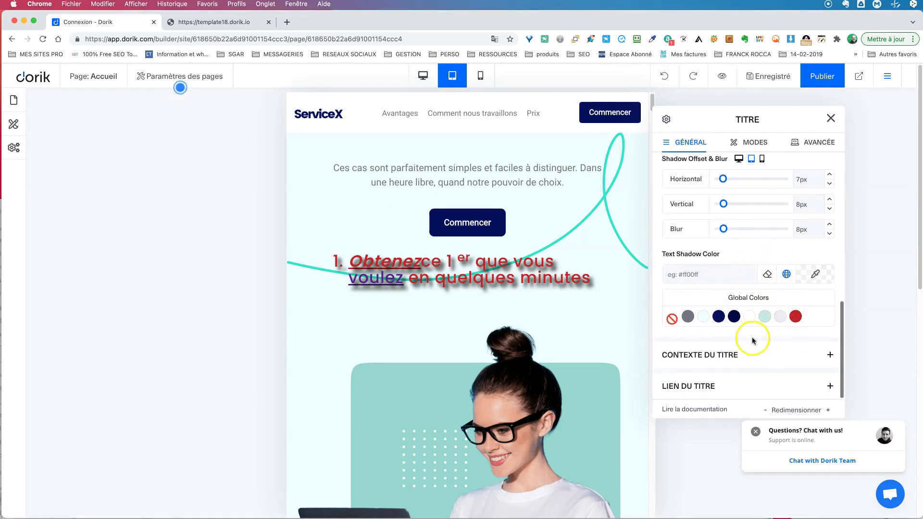
pyautogui.click(831, 355)
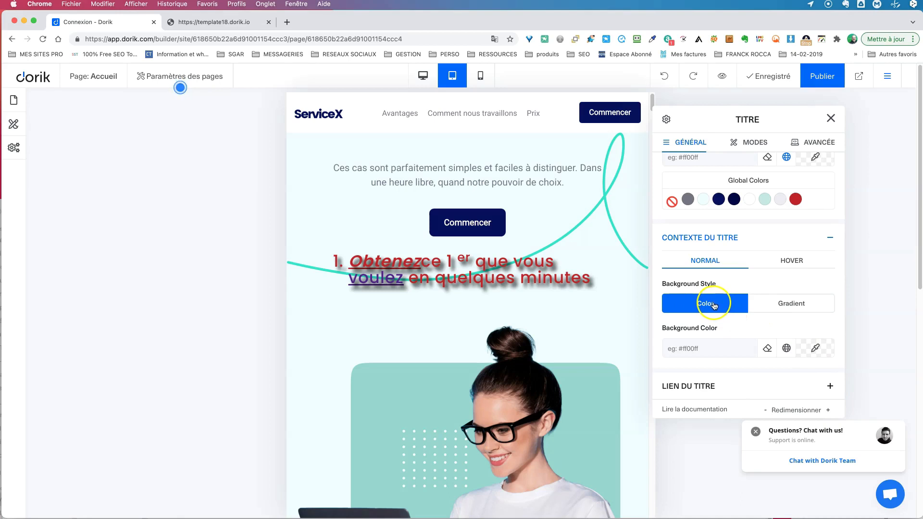
pyautogui.click(816, 348)
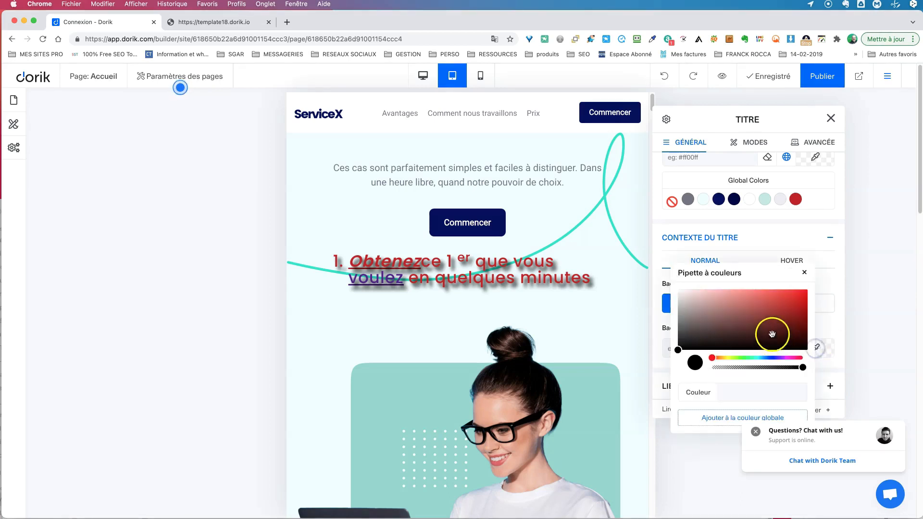
pyautogui.click(521, 262)
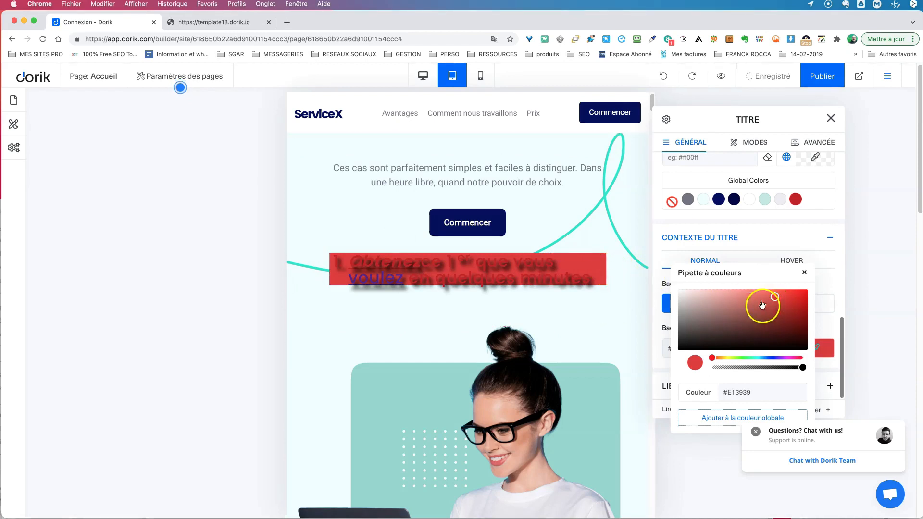
pyautogui.click(701, 368)
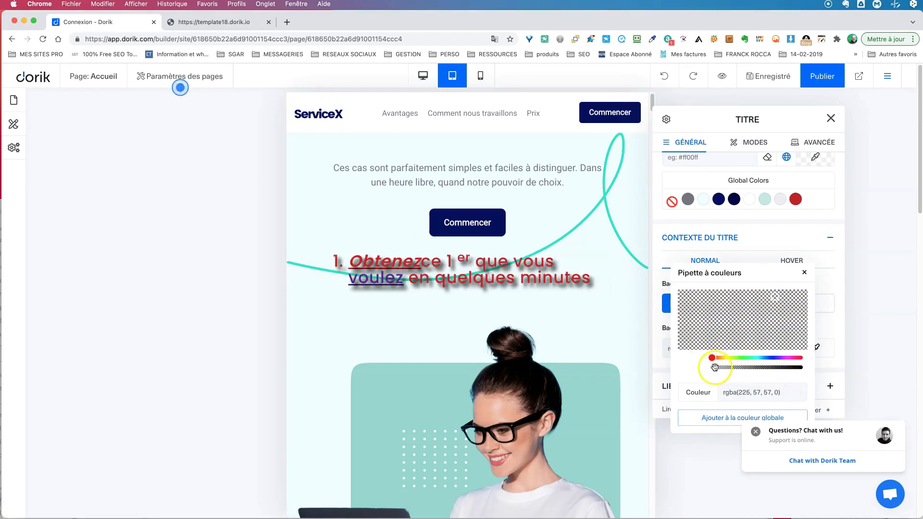
pyautogui.click(805, 271)
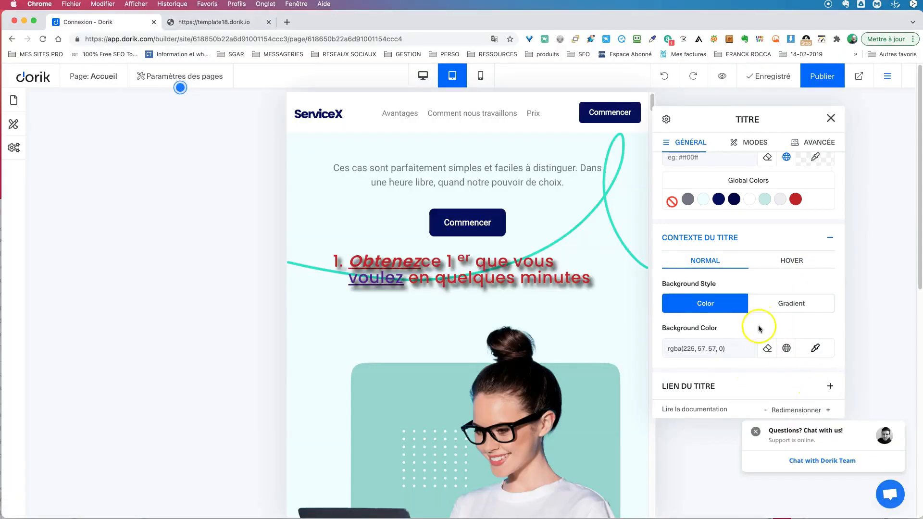
# Step: Switch the title's normal background style to Gradient and add a custom gradient
pyautogui.click(792, 305)
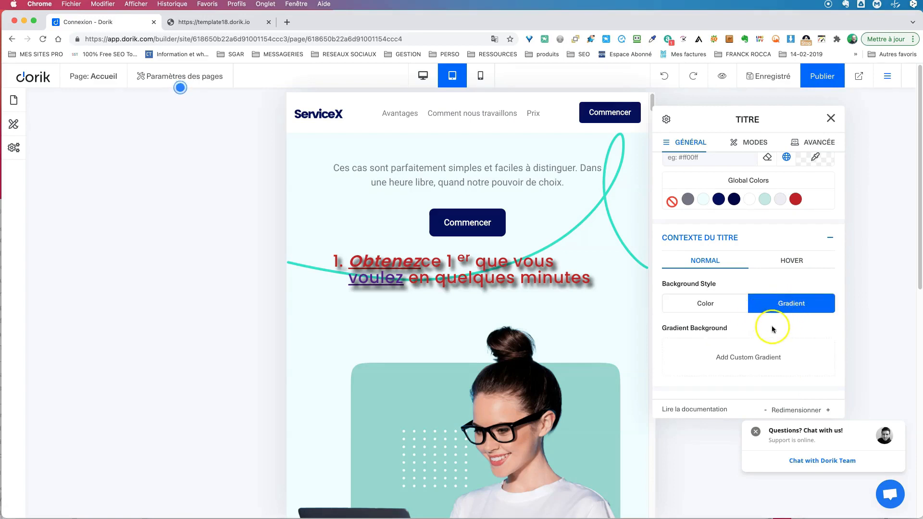
pyautogui.scroll(-1, 773, 325)
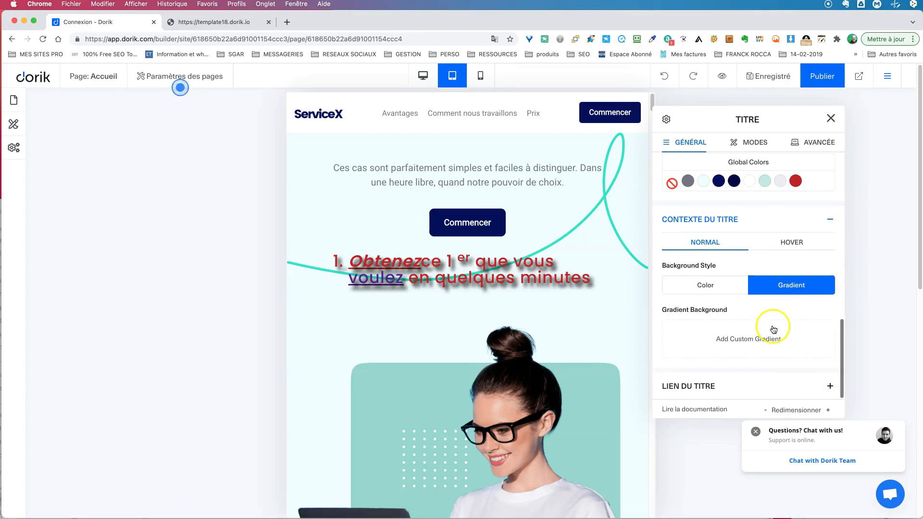
pyautogui.click(751, 339)
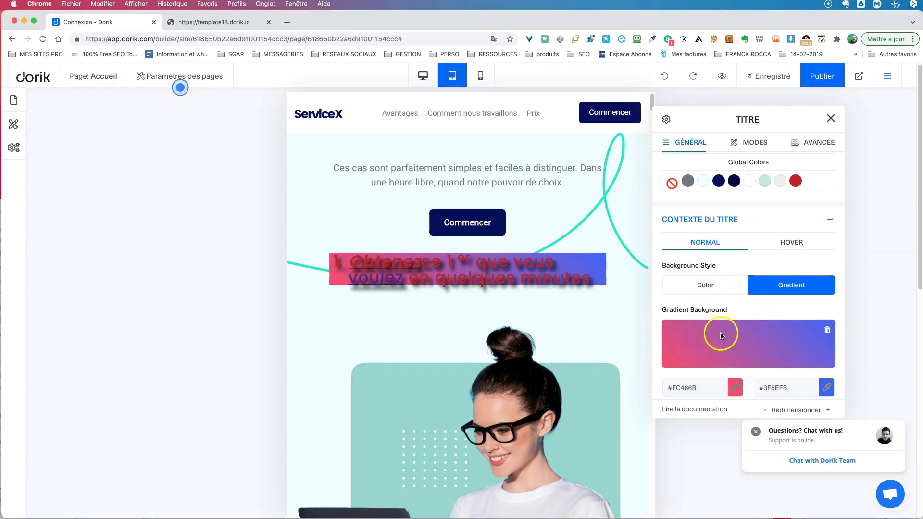
# Step: Set the title gradient's two colors to pale pink #FFD7E0 and lime #D0FB3F
pyautogui.scroll(-3, 769, 344)
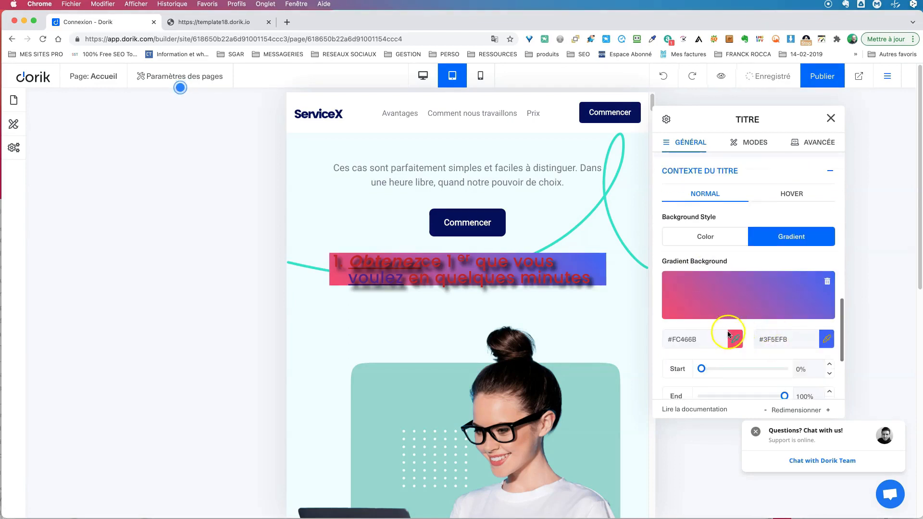
pyautogui.click(736, 339)
pyautogui.click(767, 278)
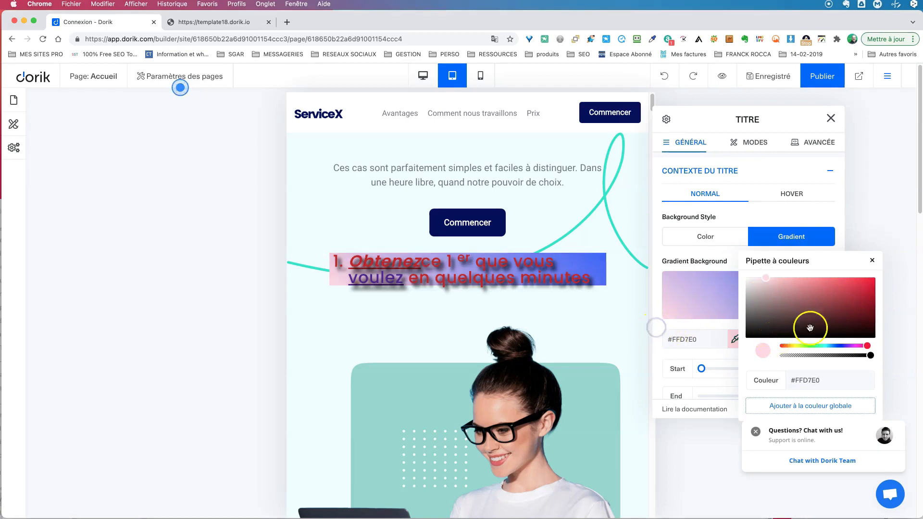
pyautogui.click(873, 258)
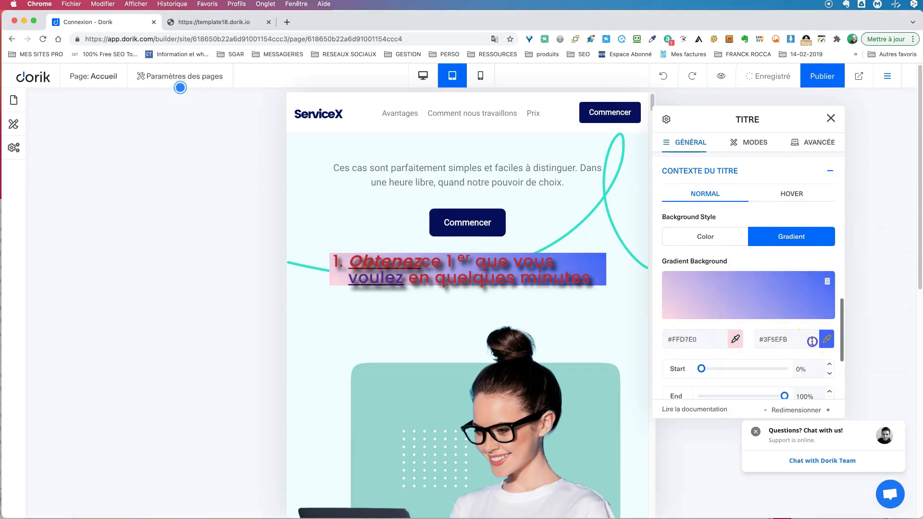
pyautogui.click(827, 343)
pyautogui.moveTo(779, 350); pyautogui.dragTo(748, 346)
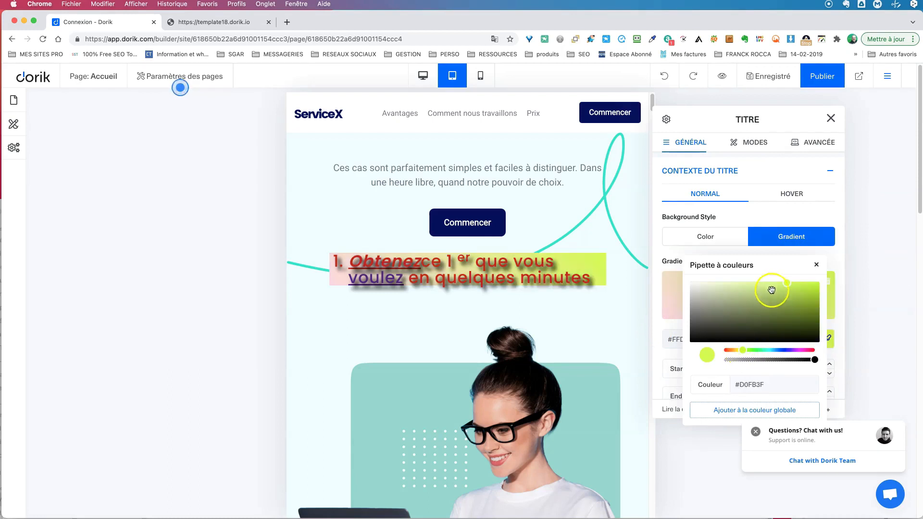
pyautogui.click(817, 265)
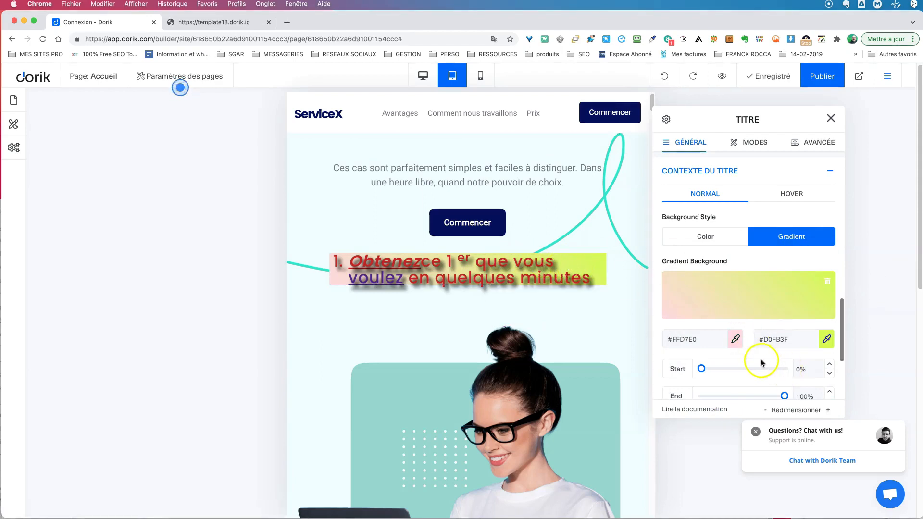
# Step: Look over the gradient options, delete the title's custom gradient and show the background settings for the hover state
pyautogui.scroll(-3, 765, 360)
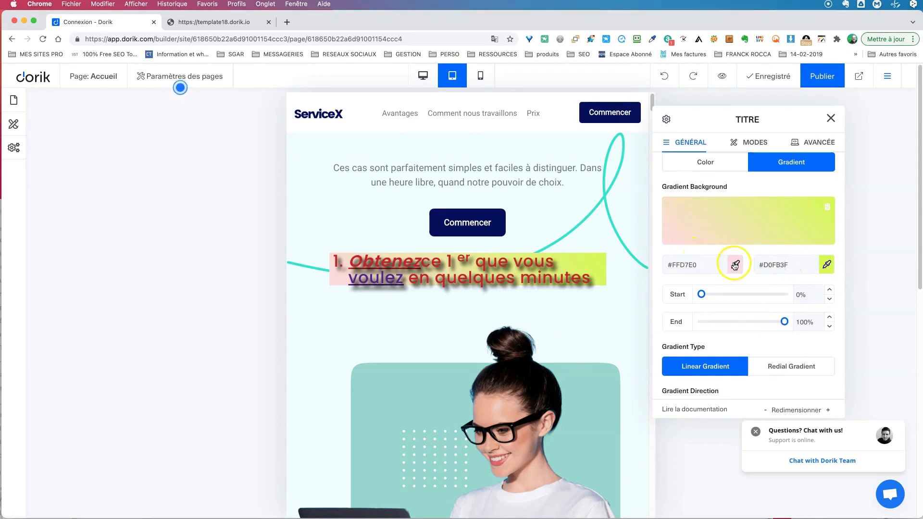
pyautogui.scroll(-1, 740, 282)
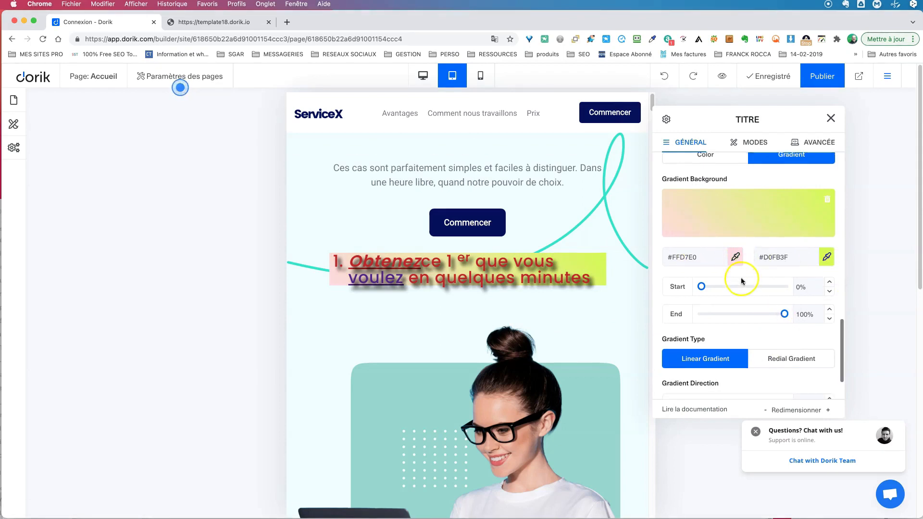
pyautogui.click(828, 199)
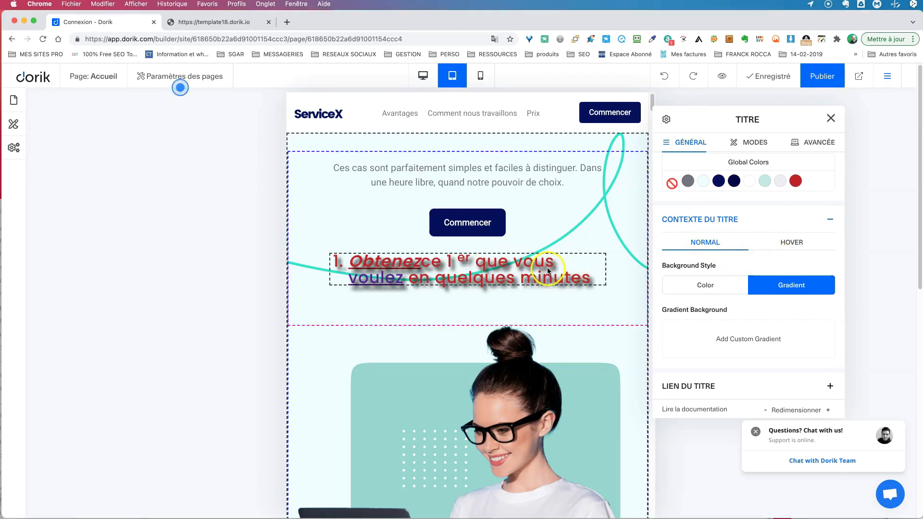
pyautogui.click(791, 244)
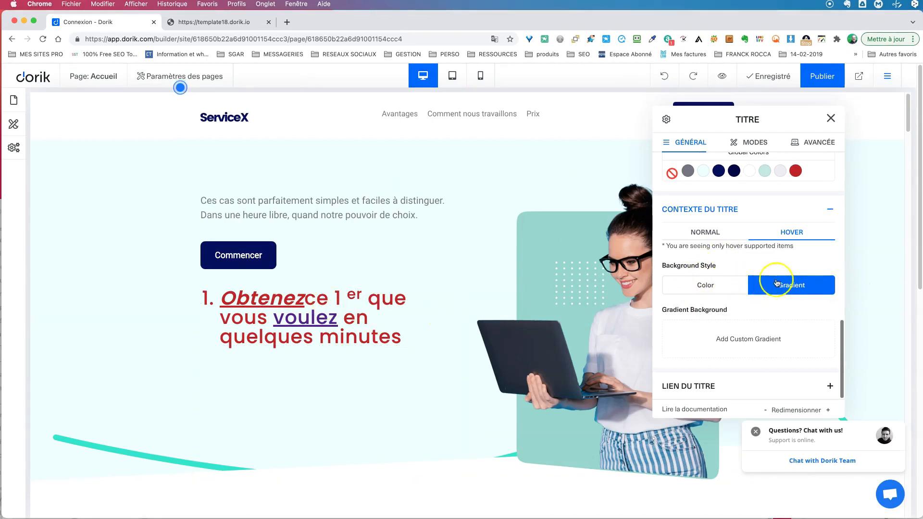
# Step: Set the title's hover background to a solid, fully opaque lime #CBE139 and close the background settings
pyautogui.click(714, 290)
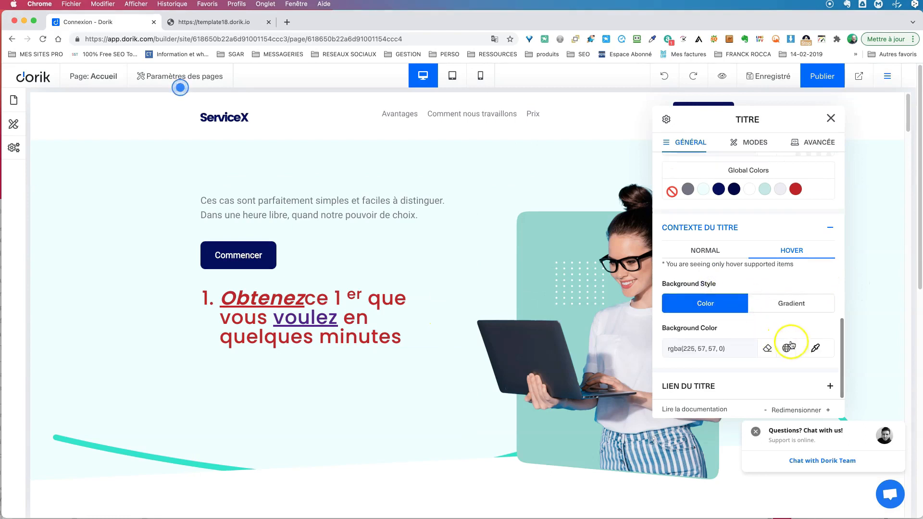
pyautogui.click(814, 357)
pyautogui.moveTo(727, 360); pyautogui.dragTo(729, 355)
pyautogui.moveTo(872, 369); pyautogui.dragTo(871, 368)
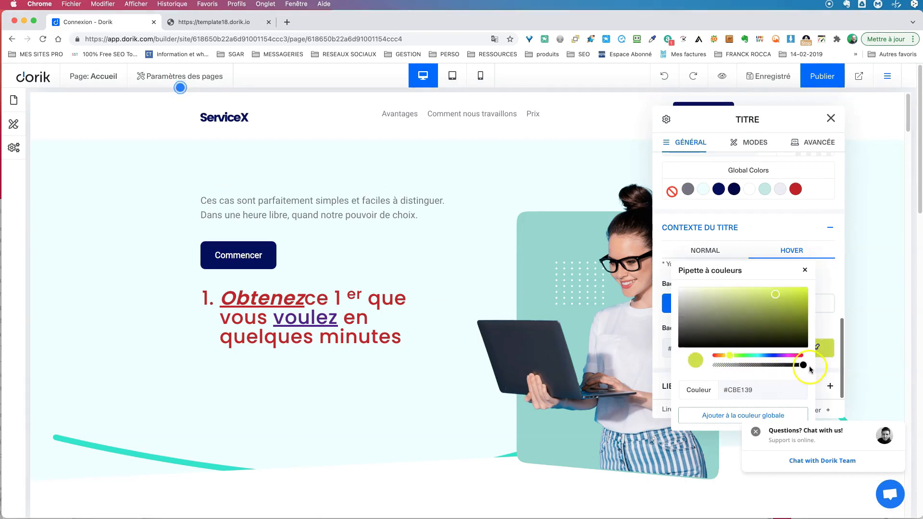
pyautogui.click(805, 270)
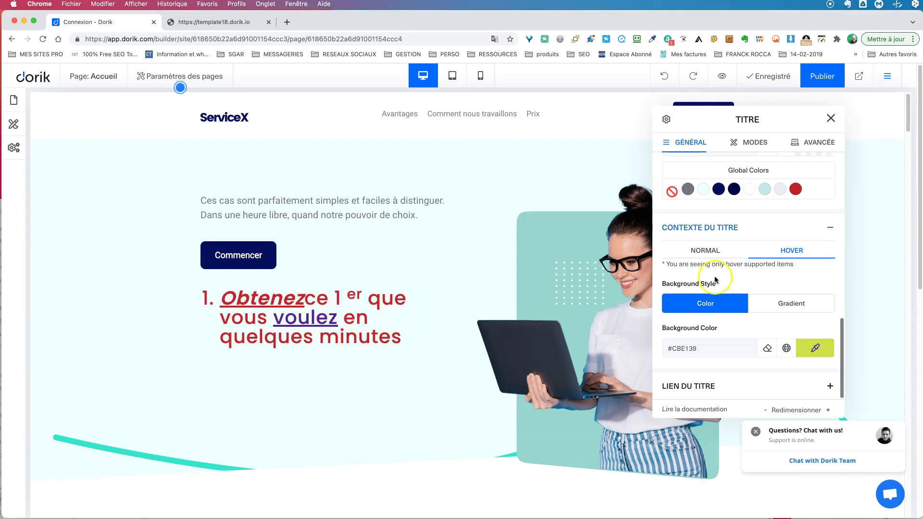
pyautogui.click(831, 229)
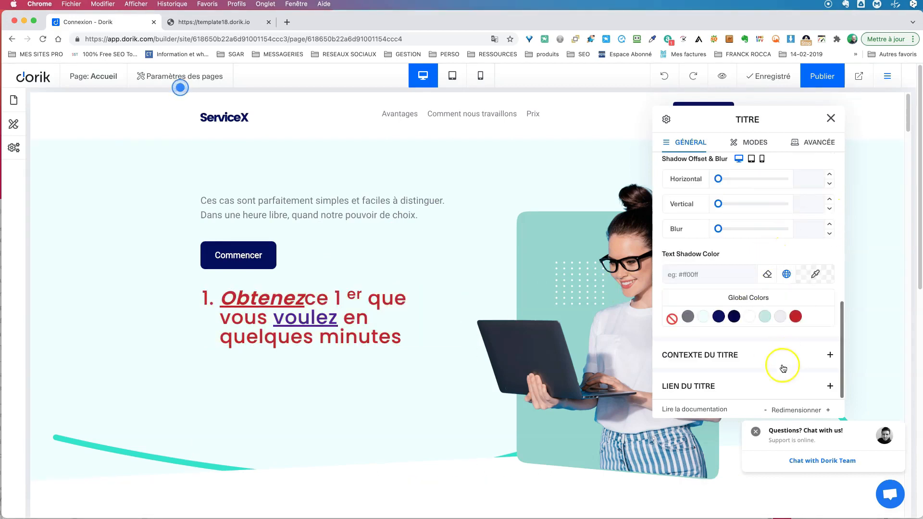
# Step: Open the title's link settings and set its link type to Call To
pyautogui.click(832, 386)
pyautogui.scroll(-5, 775, 322)
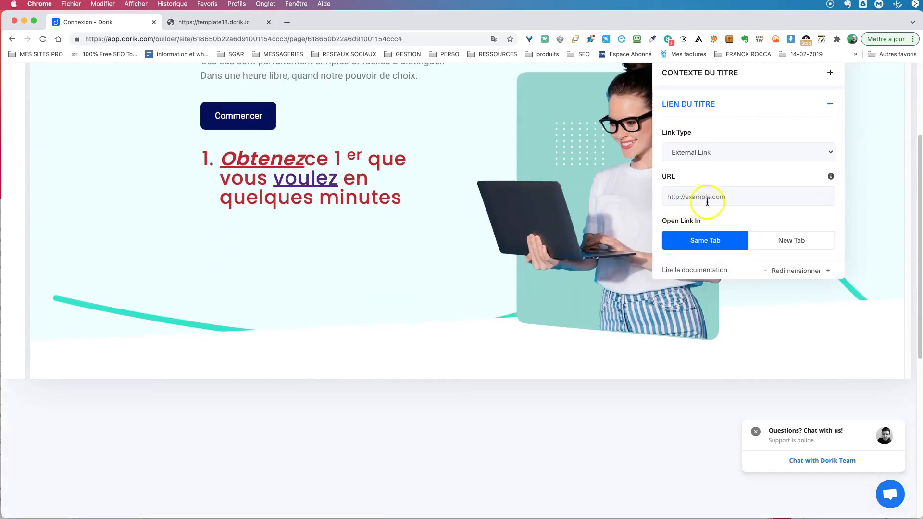
pyautogui.scroll(1, 732, 159)
pyautogui.scroll(-1, 731, 159)
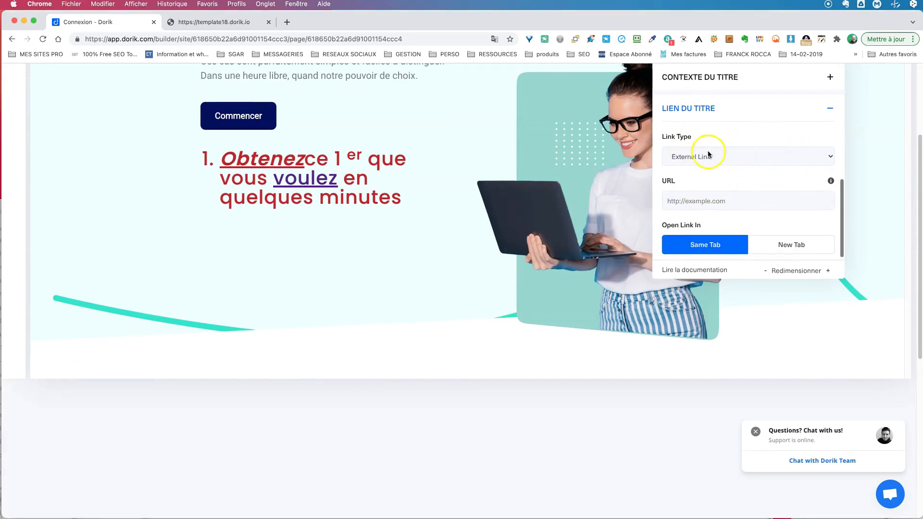
pyautogui.click(754, 159)
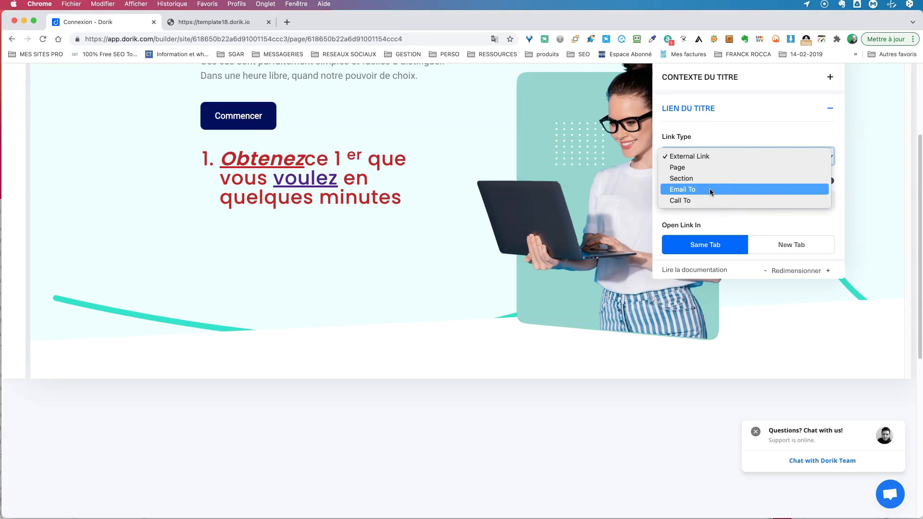
pyautogui.click(709, 202)
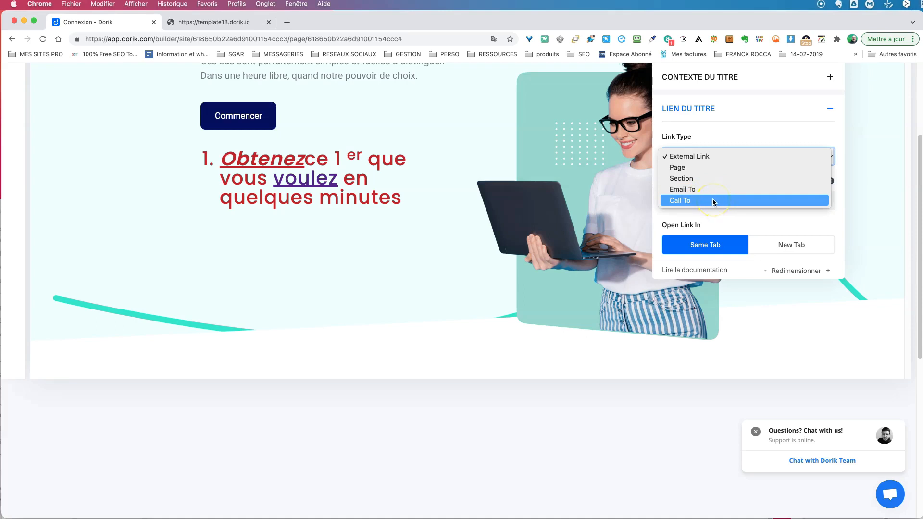
pyautogui.click(713, 202)
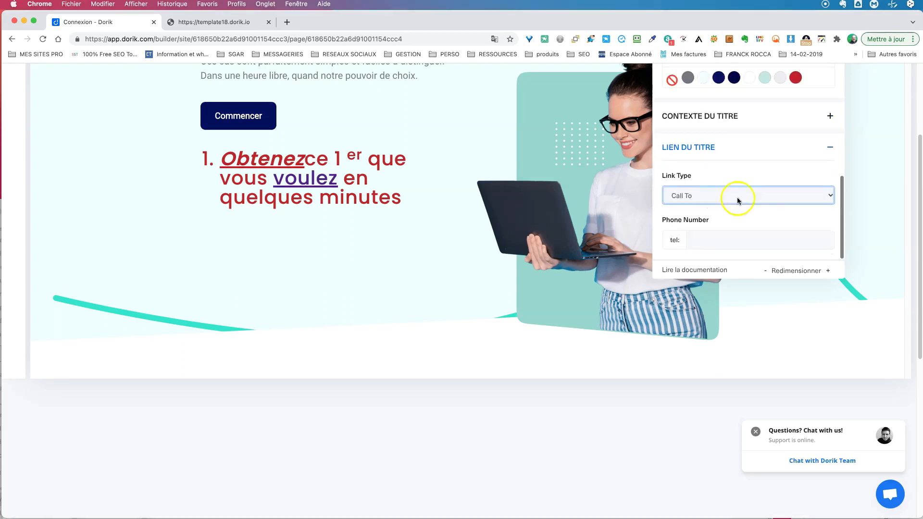
# Step: Enter a sample phone number for the title's call link
pyautogui.scroll(-2, 794, 226)
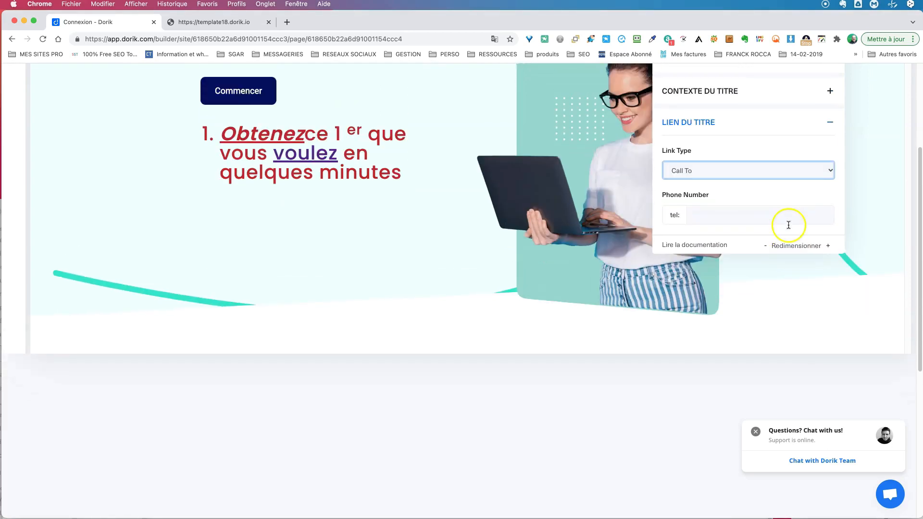
pyautogui.scroll(3, 788, 225)
pyautogui.scroll(1, 788, 223)
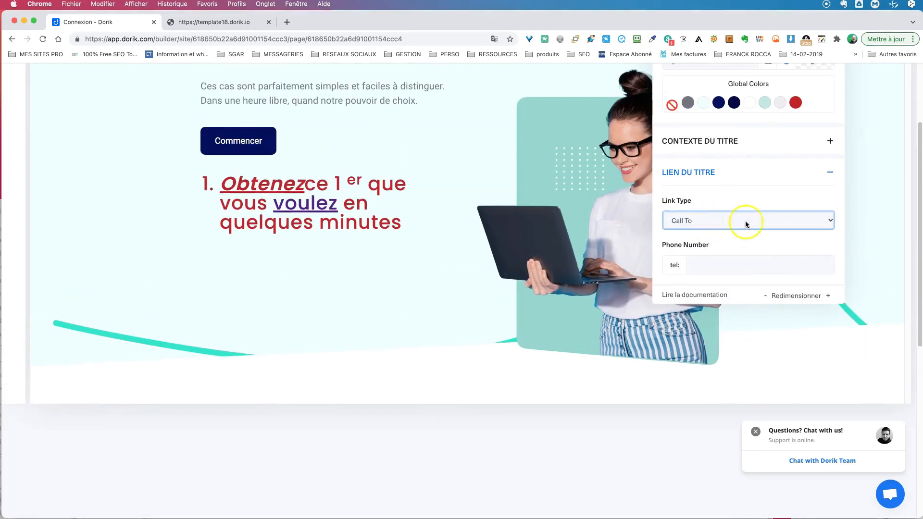
pyautogui.click(709, 265)
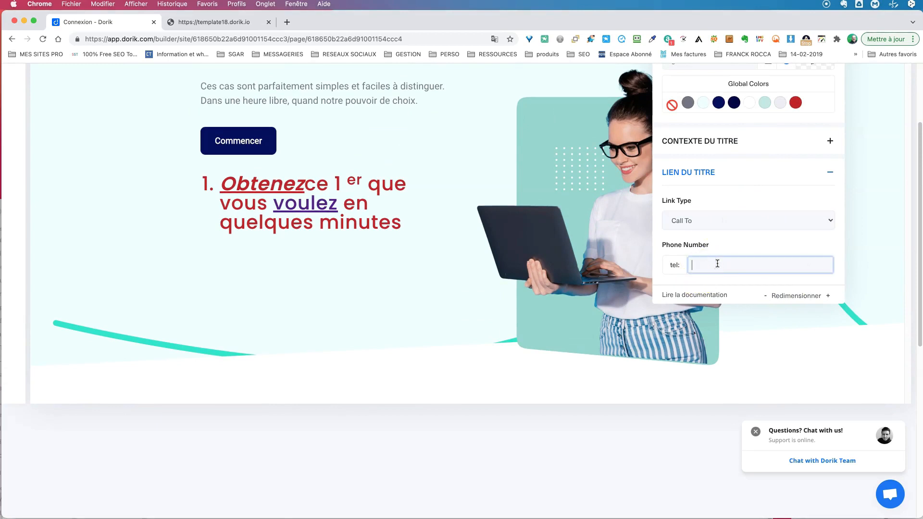
pyautogui.write('0606060606')
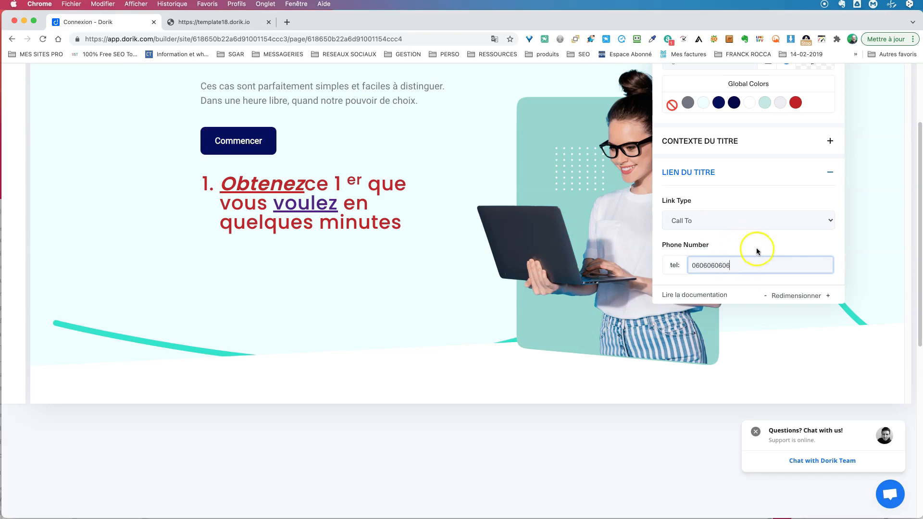
pyautogui.click(392, 282)
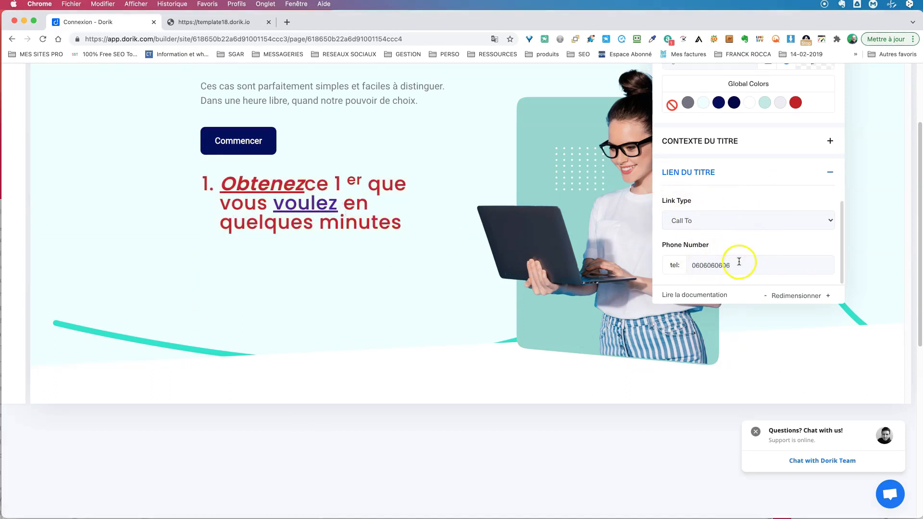
# Step: Return the title's link type to External Link and close the link settings
pyautogui.click(829, 219)
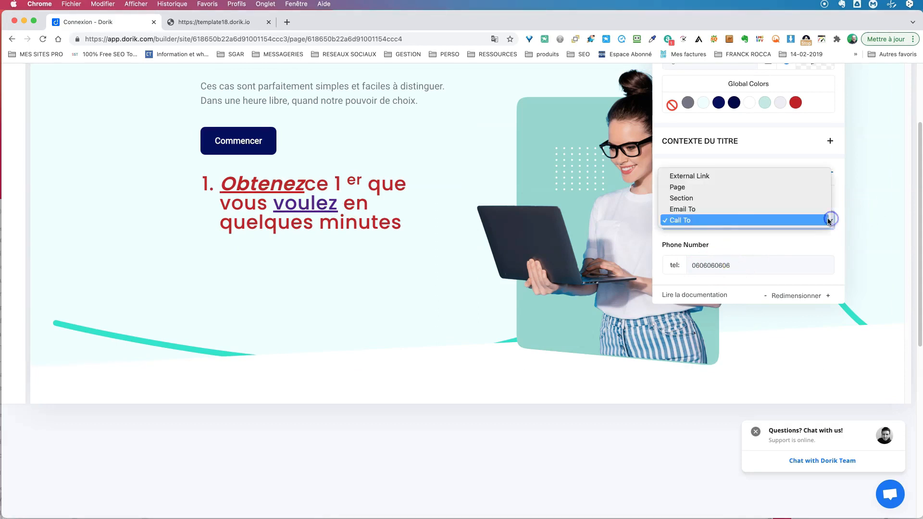
pyautogui.click(702, 176)
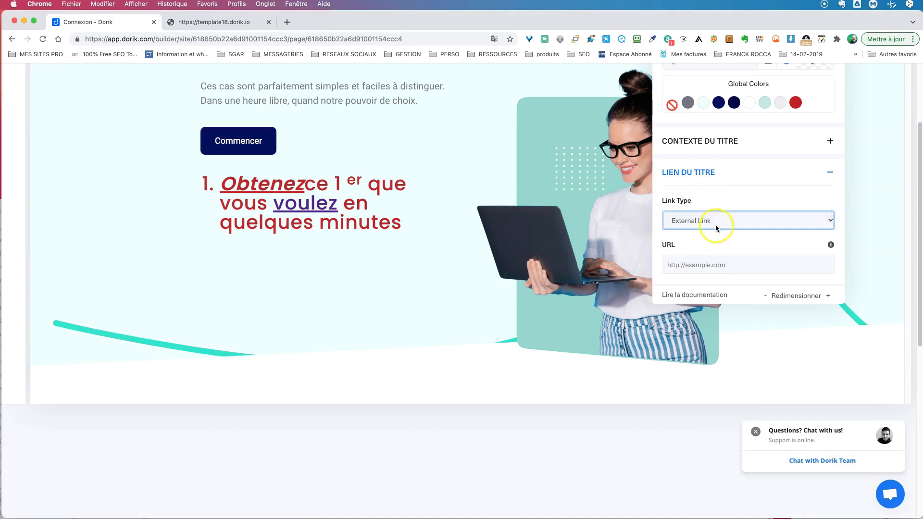
pyautogui.click(830, 173)
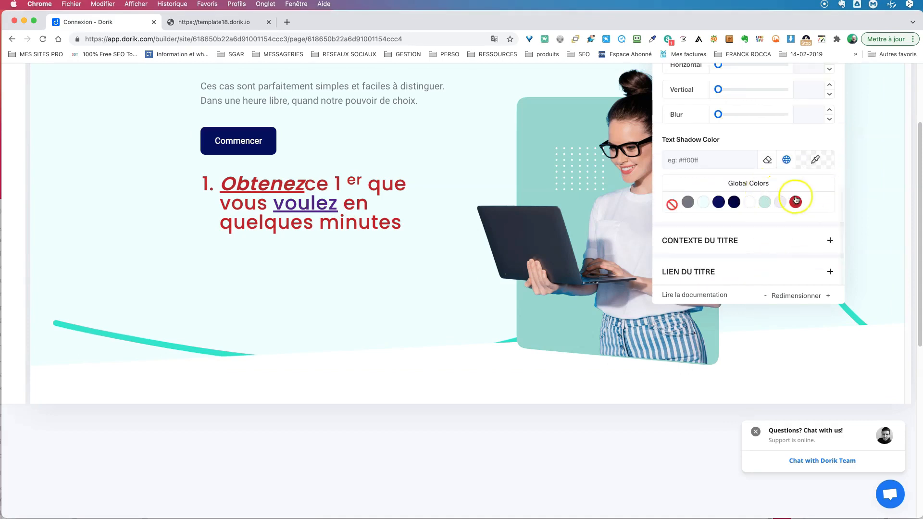
# Step: Check the title's hover background on the page and look over its margin and padding settings
pyautogui.scroll(10, 796, 200)
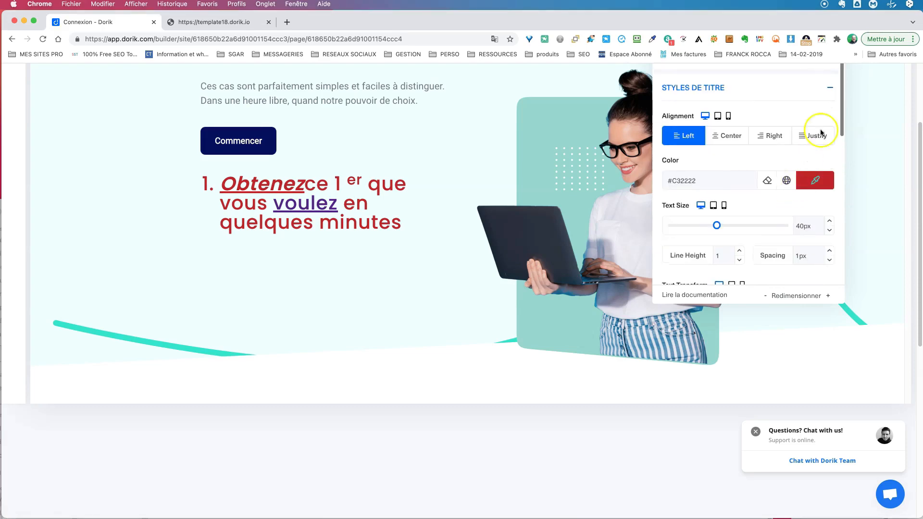
pyautogui.click(830, 88)
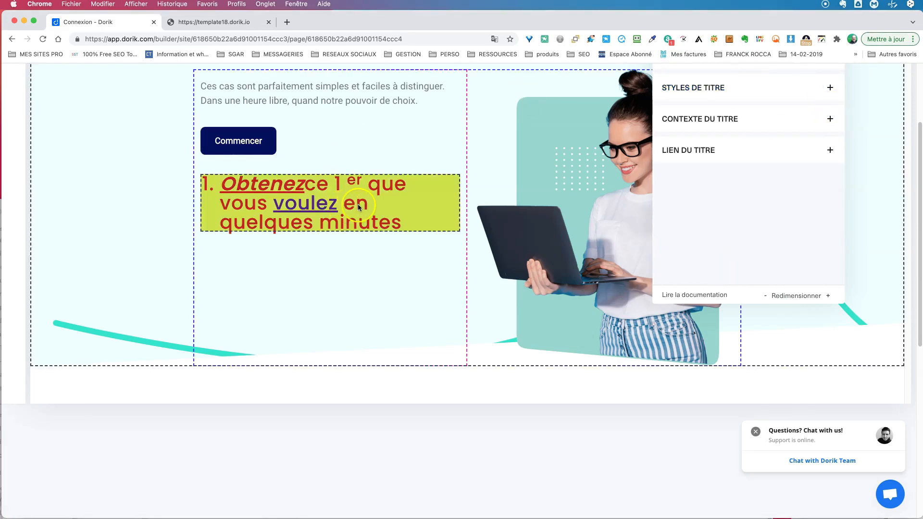
pyautogui.scroll(5, 784, 180)
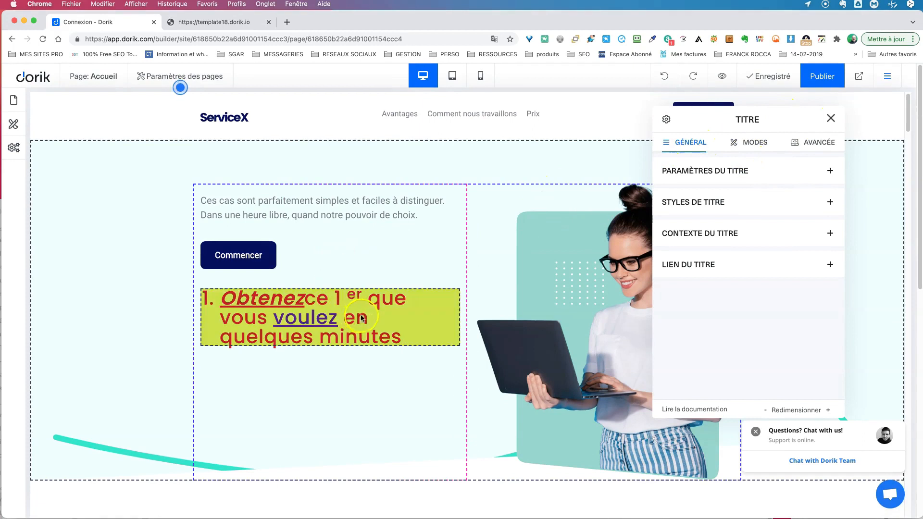
pyautogui.click(753, 143)
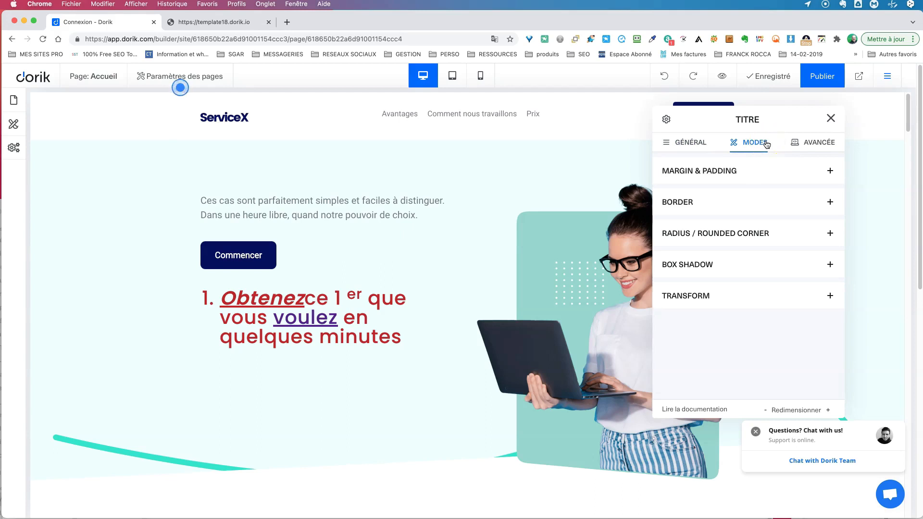
pyautogui.click(828, 172)
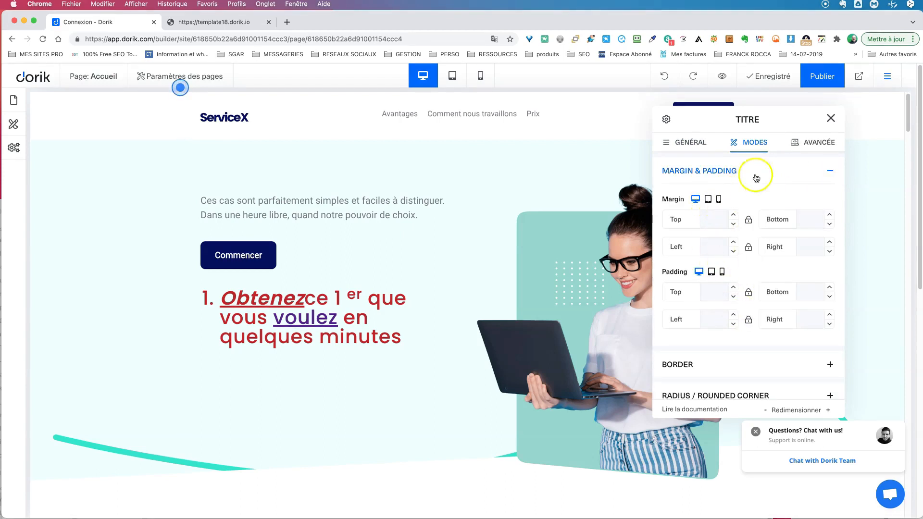
pyautogui.click(830, 171)
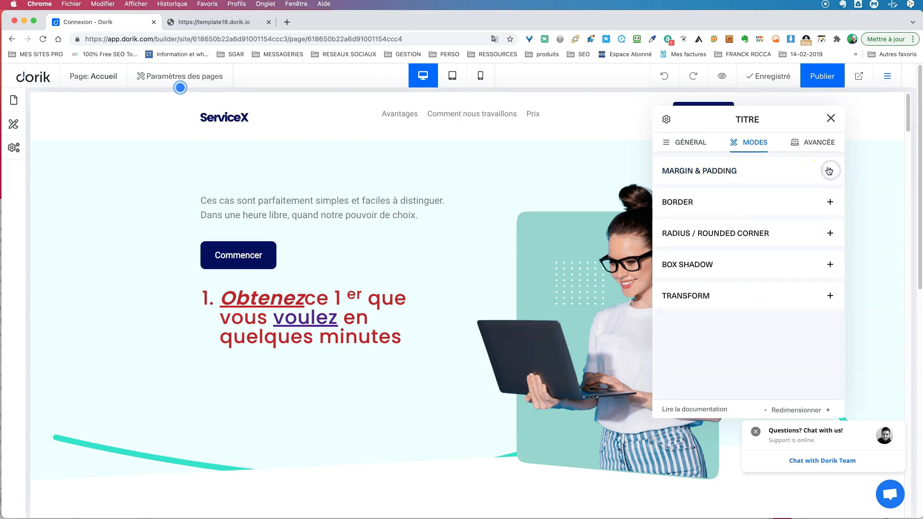
# Step: Add an 11 px border to the title's left side in the desktop view
pyautogui.click(830, 202)
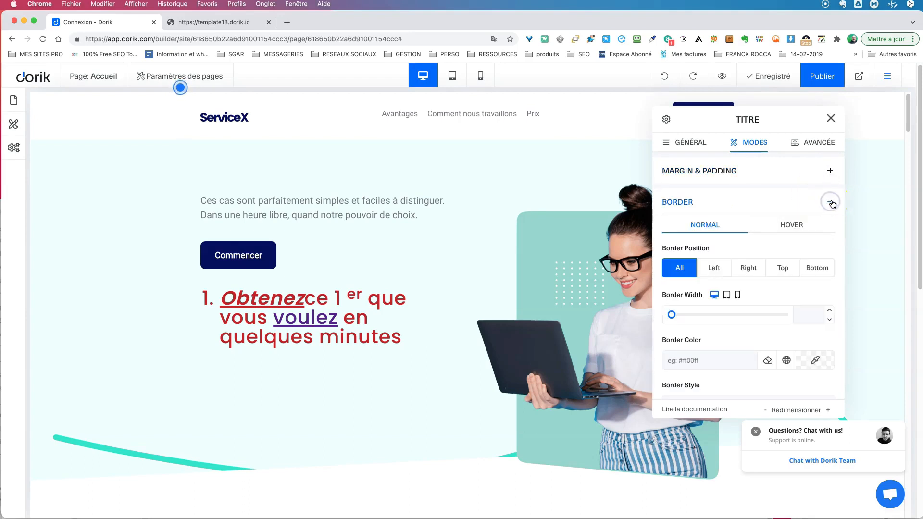
pyautogui.moveTo(672, 315); pyautogui.dragTo(650, 314)
pyautogui.click(714, 268)
pyautogui.moveTo(672, 315)
pyautogui.mouseDown()
pyautogui.moveTo(703, 315)
pyautogui.moveTo(685, 314)
pyautogui.mouseUp()
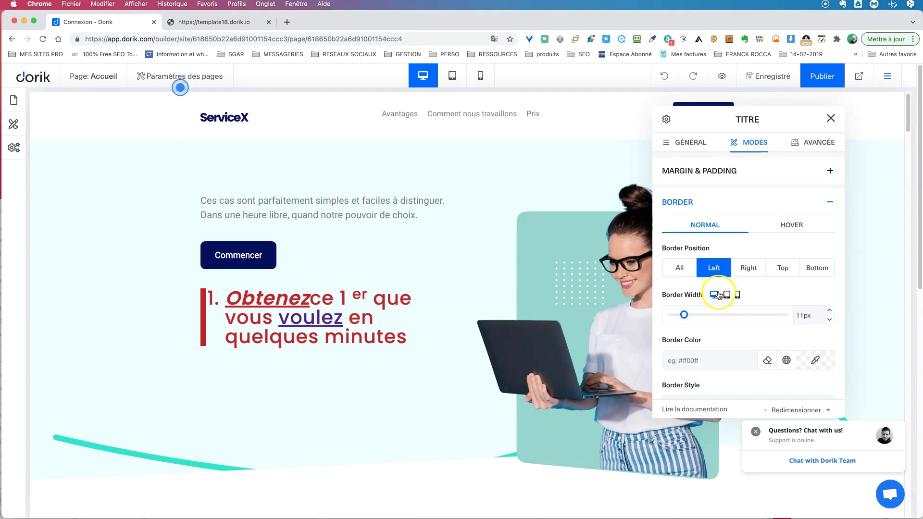
# Step: Set the title's left border width to 3 px for mobile and return to the desktop view
pyautogui.click(738, 295)
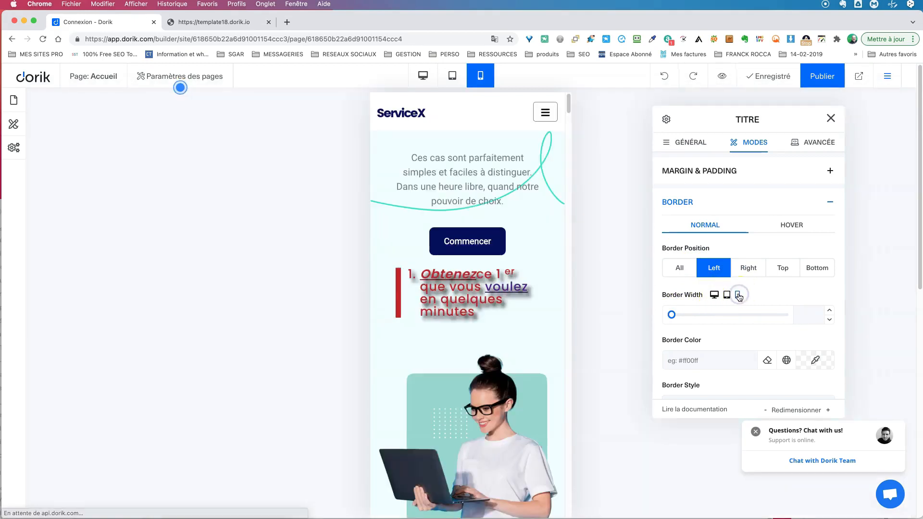
pyautogui.moveTo(672, 316); pyautogui.dragTo(676, 317)
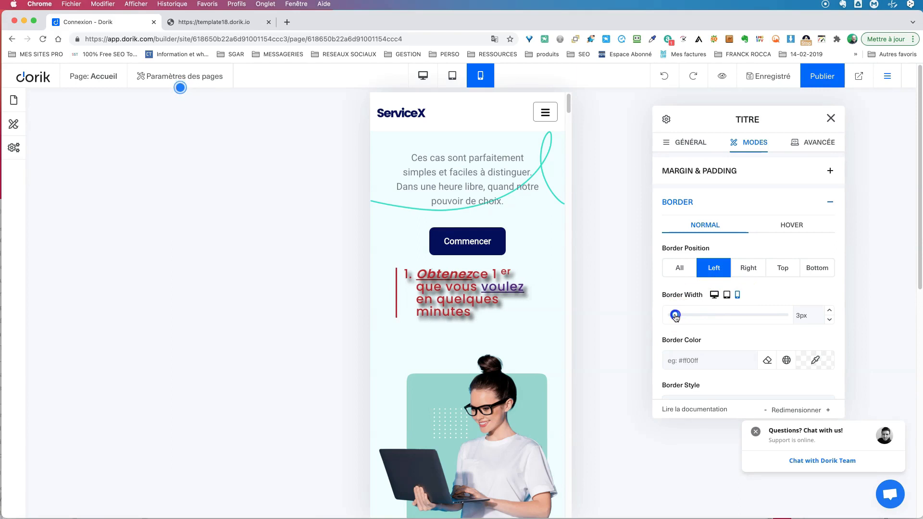
pyautogui.click(715, 295)
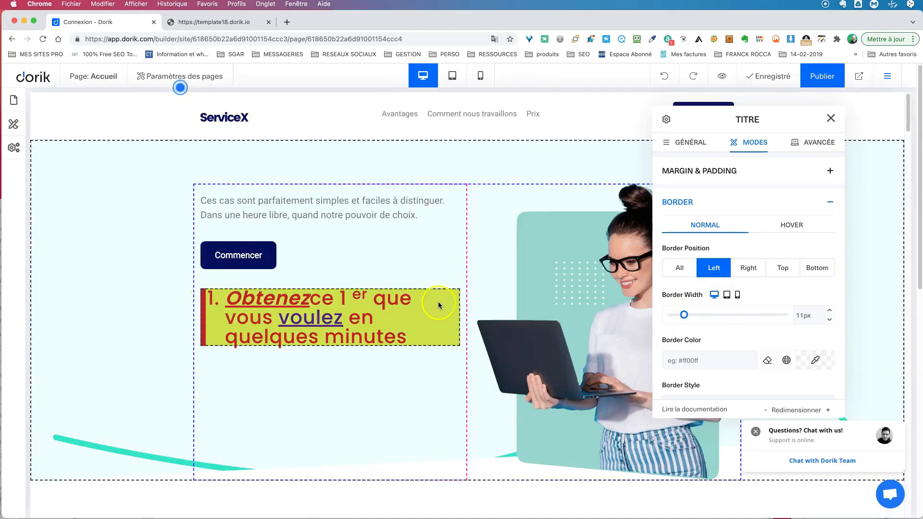
# Step: Try the Ridge style on the title's left border, and settle on Dashed
pyautogui.scroll(-1, 756, 317)
pyautogui.scroll(-5, 756, 316)
pyautogui.click(744, 287)
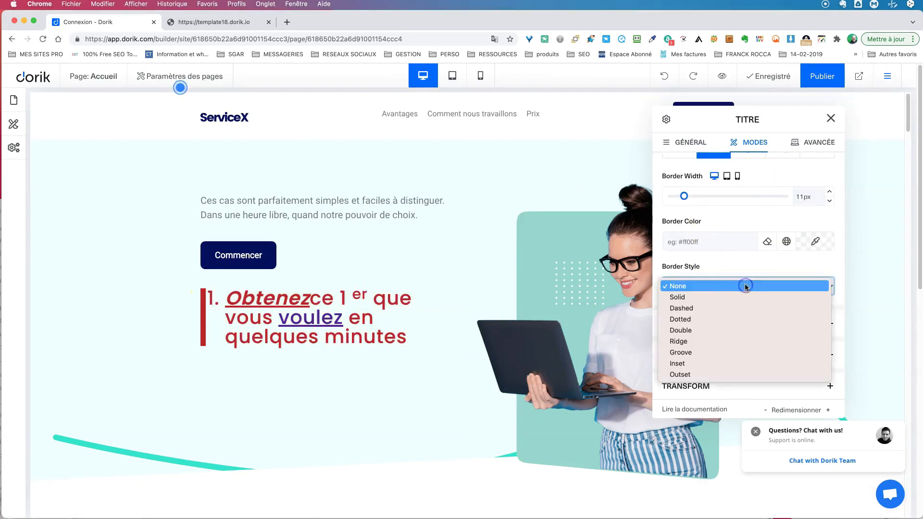
pyautogui.click(712, 341)
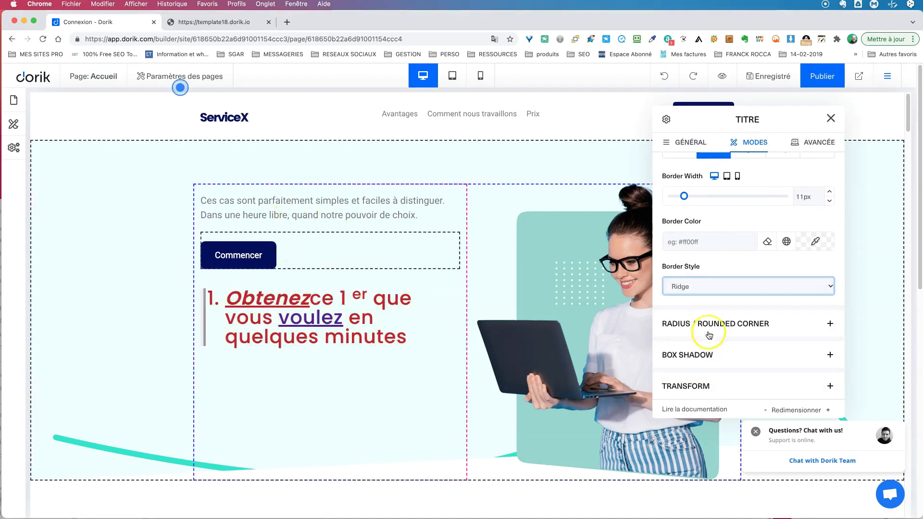
pyautogui.click(718, 286)
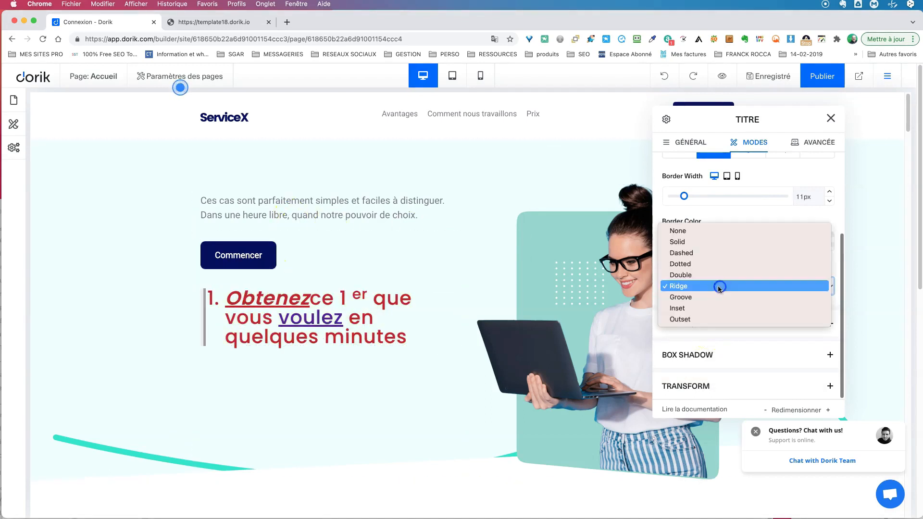
pyautogui.click(706, 252)
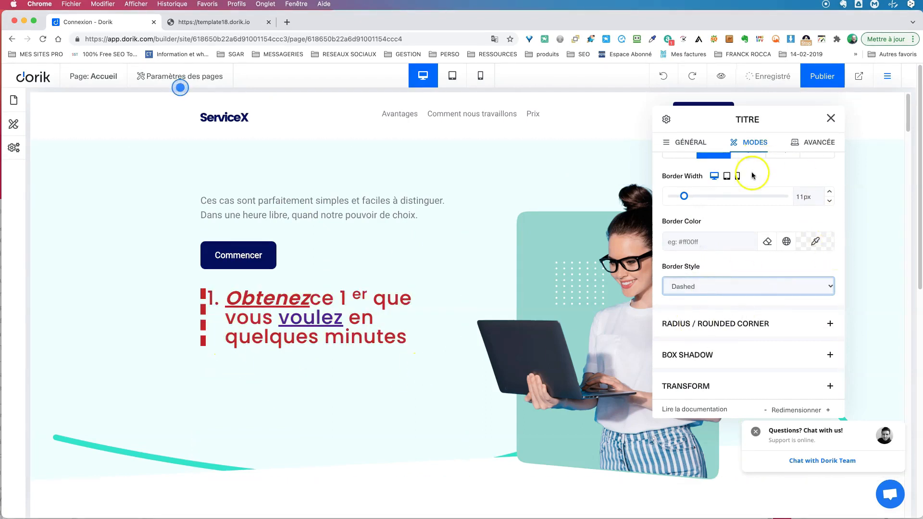
# Step: Reopen the title's border settings and show the options for the hover state
pyautogui.scroll(3, 752, 175)
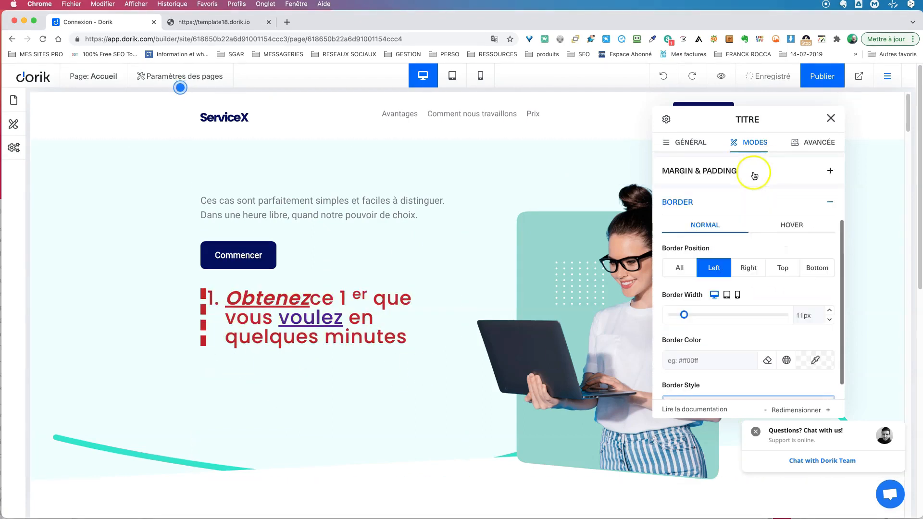
pyautogui.click(831, 205)
pyautogui.click(831, 205)
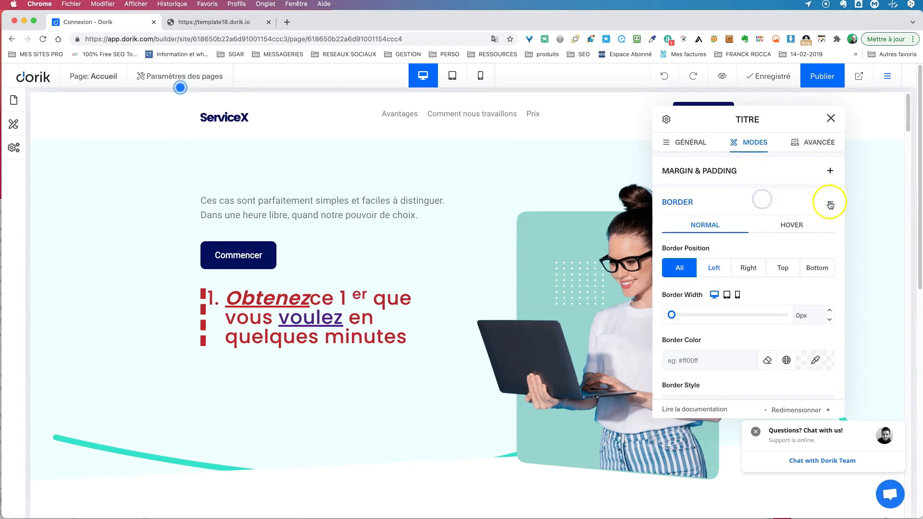
pyautogui.click(791, 226)
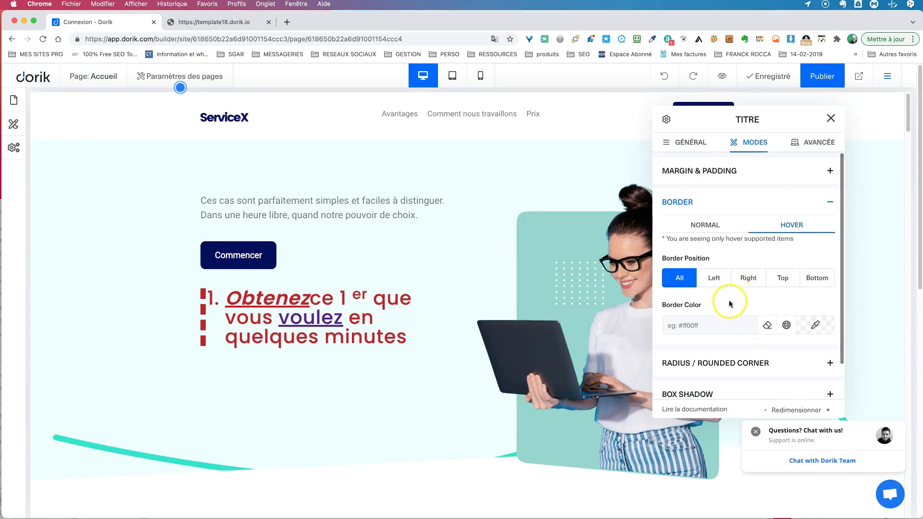
# Step: Set the title's left border colour on hover to #F9A4A4 and close the border settings
pyautogui.click(716, 282)
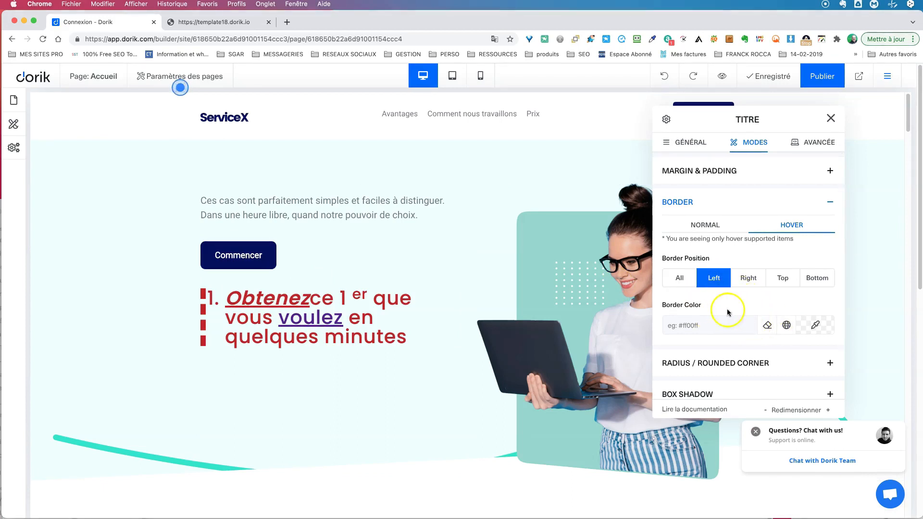
pyautogui.click(707, 326)
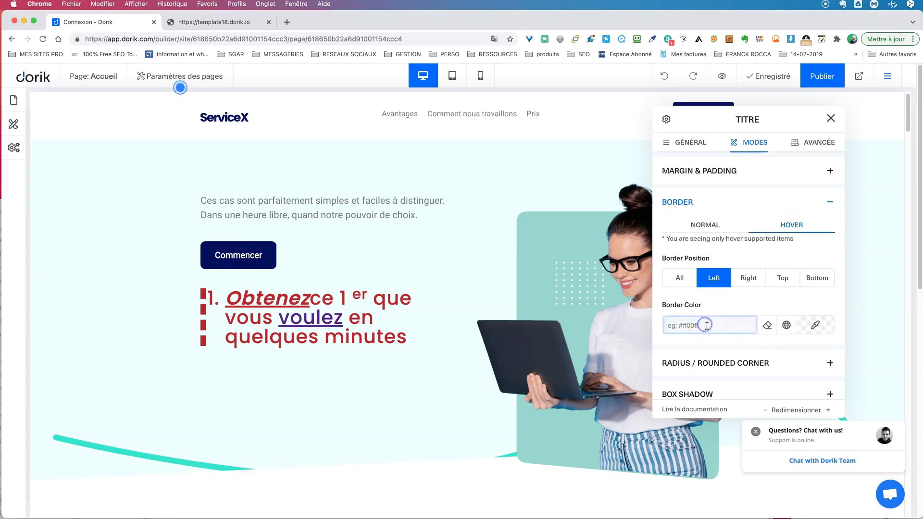
pyautogui.click(816, 325)
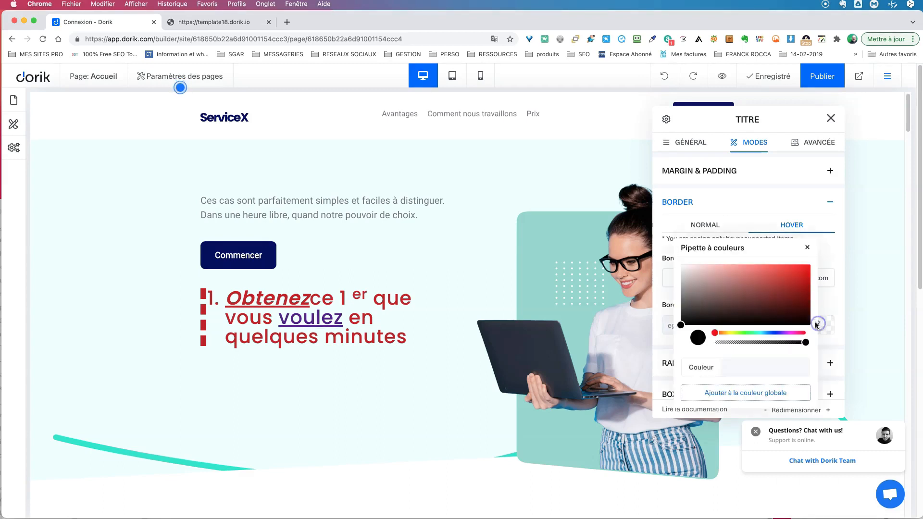
pyautogui.click(723, 265)
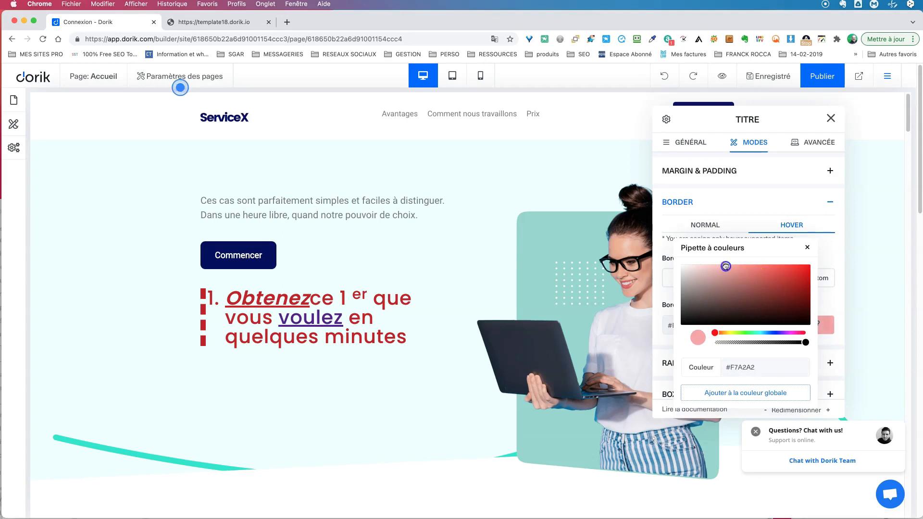
pyautogui.click(809, 248)
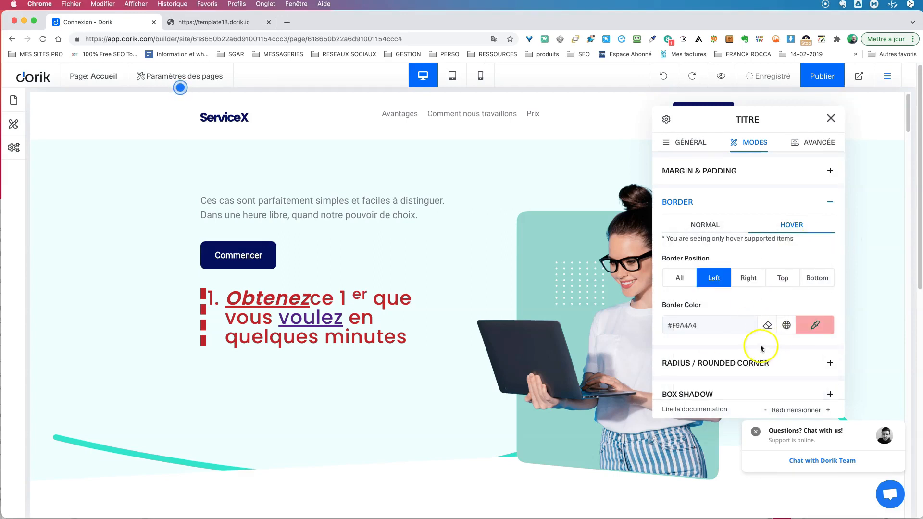
pyautogui.scroll(-1, 762, 348)
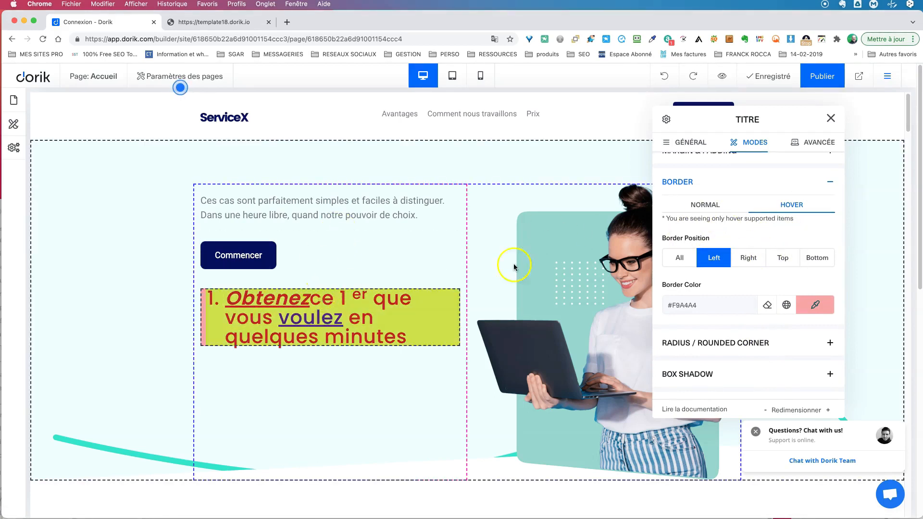
pyautogui.click(830, 182)
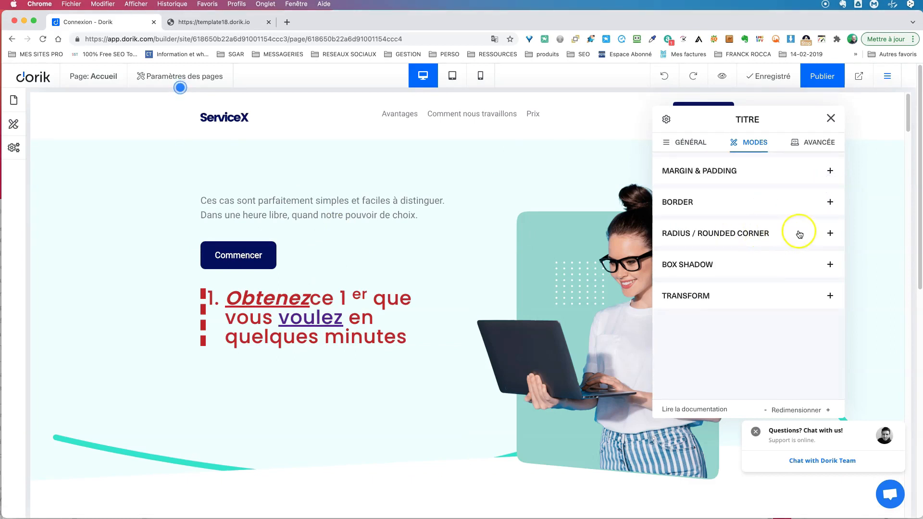
# Step: Link the title's four corner radii, try 20 px and 50, settle on 40, and show the hover radius settings
pyautogui.click(829, 234)
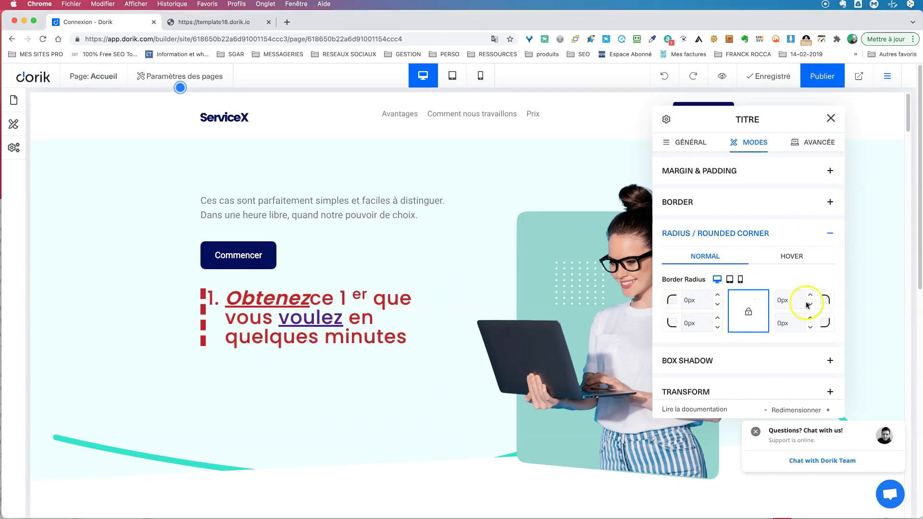
pyautogui.click(685, 301)
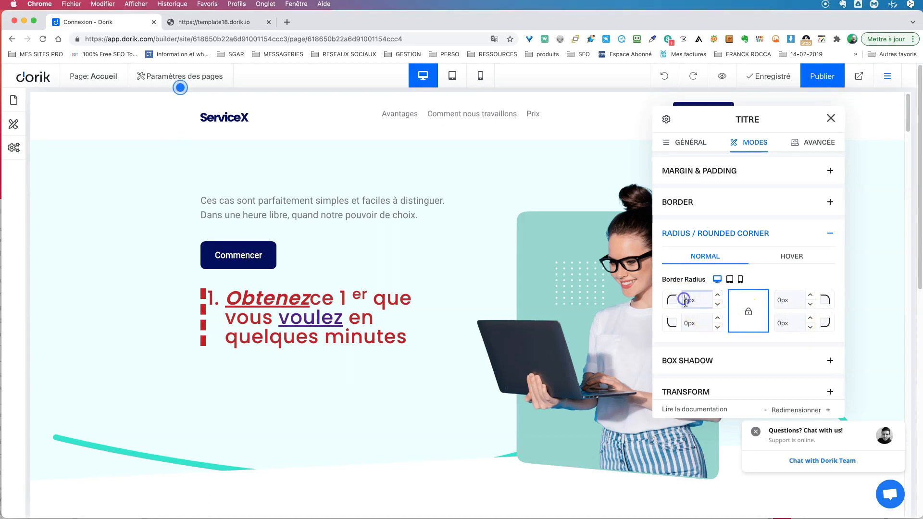
pyautogui.click(702, 323)
pyautogui.click(750, 312)
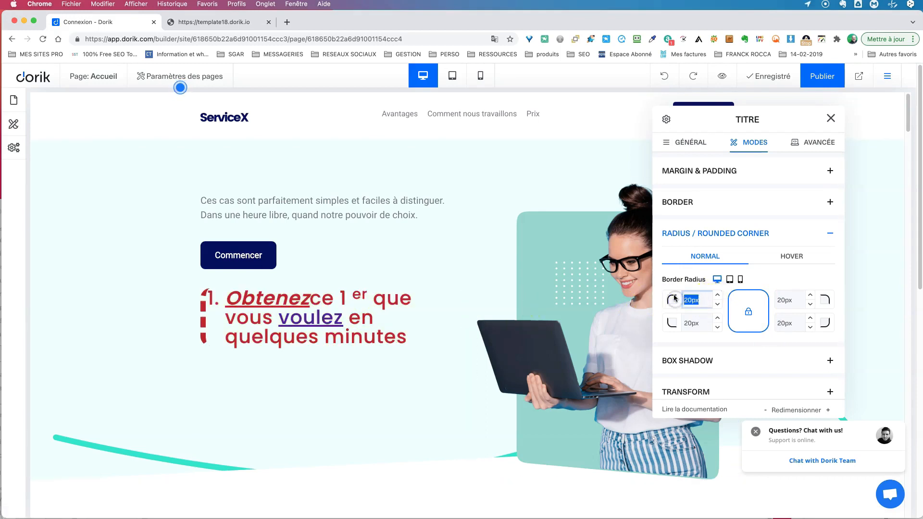
pyautogui.write('50')
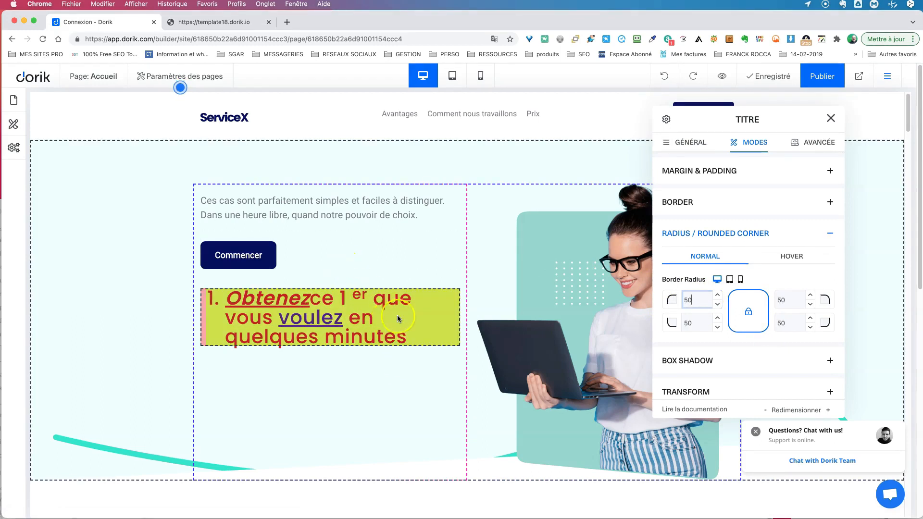
pyautogui.press('BackSpace')
pyautogui.press('BackSpace')
pyautogui.write('4')
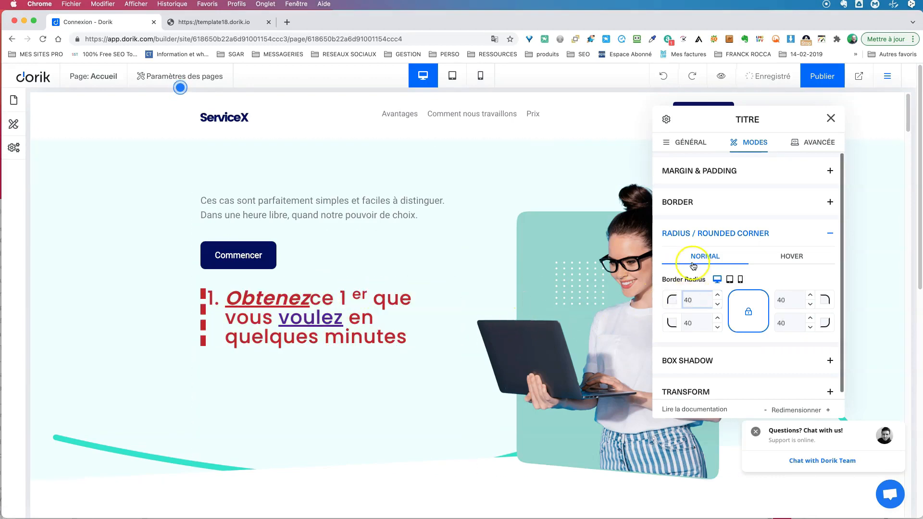
pyautogui.click(792, 256)
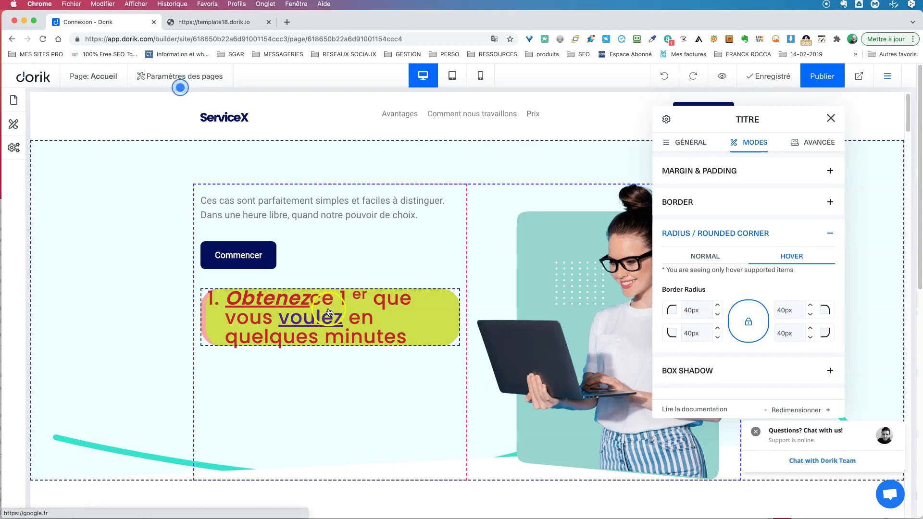
# Step: Add an outer box shadow to the title with a 13 px horizontal and 10 px vertical offset
pyautogui.click(830, 372)
pyautogui.scroll(-5, 770, 345)
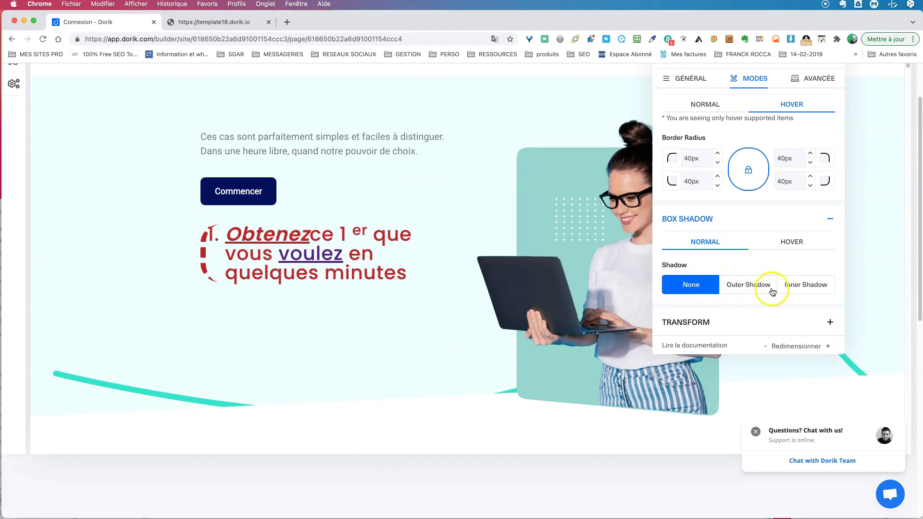
pyautogui.click(751, 285)
pyautogui.scroll(-2, 770, 299)
pyautogui.moveTo(719, 269); pyautogui.dragTo(731, 297)
pyautogui.scroll(-3, 752, 294)
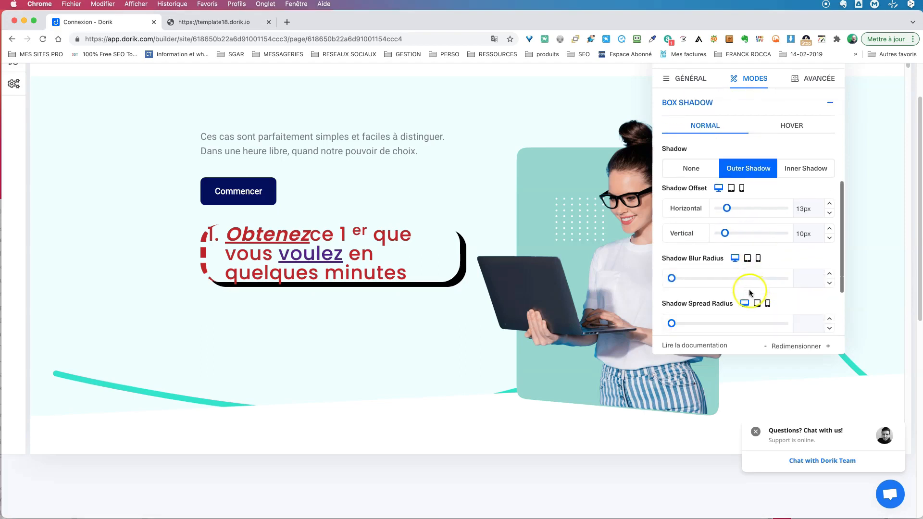
# Step: Set the title's shadow blur radius to 15 px and its spread radius to 2 px
pyautogui.moveTo(672, 279); pyautogui.dragTo(688, 279)
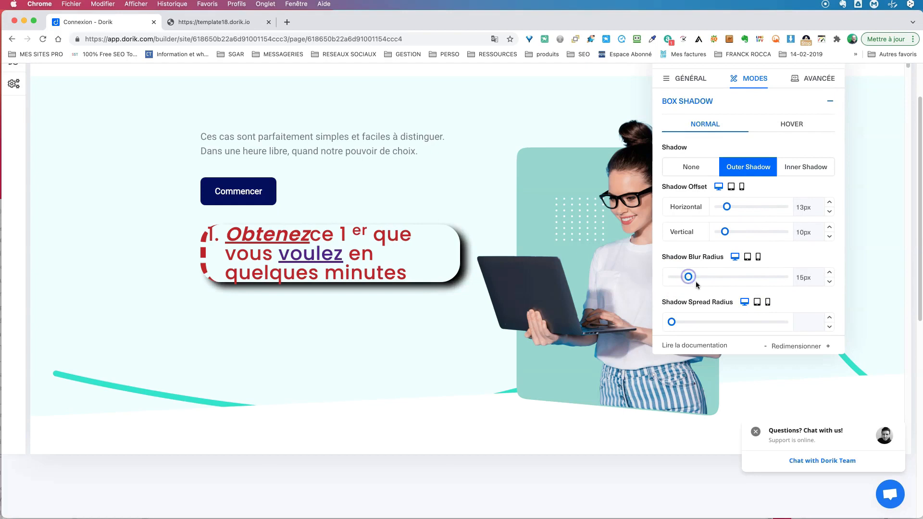
pyautogui.scroll(-2, 697, 285)
pyautogui.moveTo(672, 273)
pyautogui.mouseDown()
pyautogui.moveTo(692, 275)
pyautogui.moveTo(675, 275)
pyautogui.mouseUp()
pyautogui.scroll(-2, 753, 294)
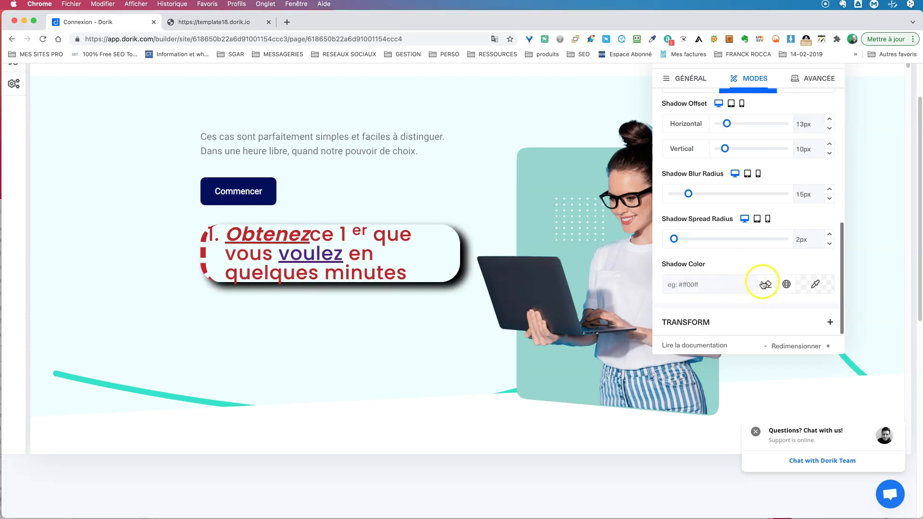
# Step: Rotate the title -6 degrees on the Z-axis, with horizontal and vertical rotation at 0 degrees and scale at 1
pyautogui.click(835, 323)
pyautogui.scroll(-4, 796, 258)
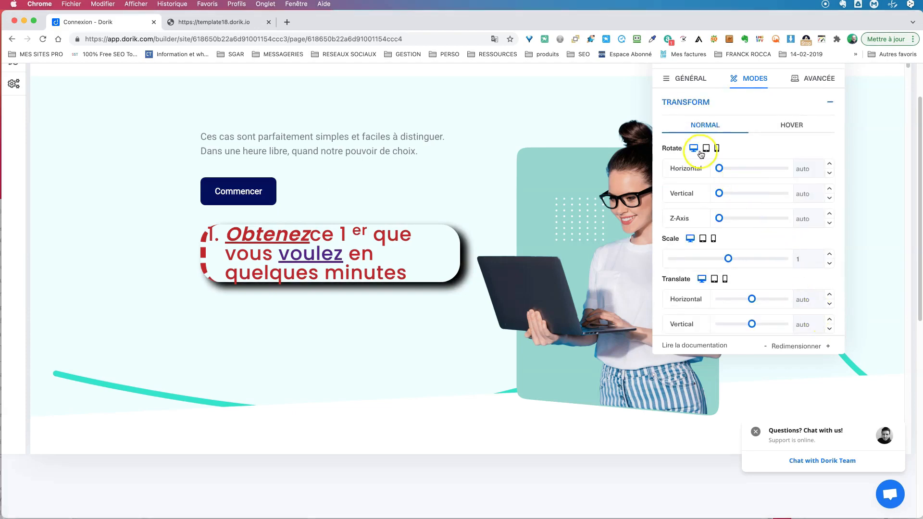
pyautogui.moveTo(719, 169); pyautogui.dragTo(719, 194)
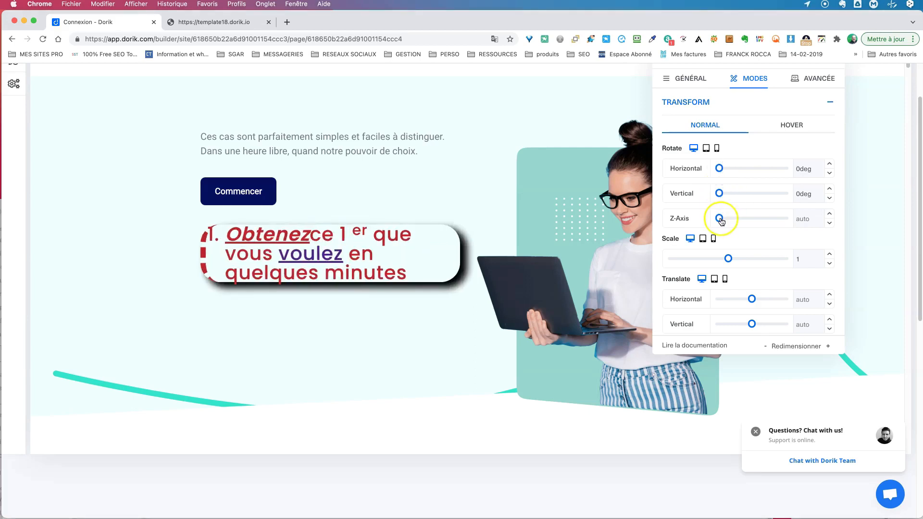
pyautogui.moveTo(723, 220); pyautogui.dragTo(713, 219)
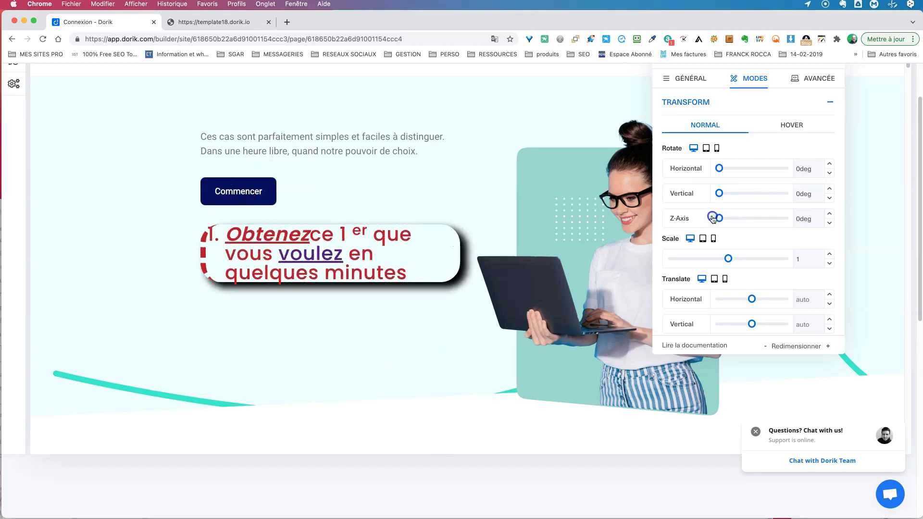
pyautogui.click(830, 224)
pyautogui.click(829, 225)
pyautogui.click(829, 224)
pyautogui.click(829, 224)
pyautogui.click(830, 224)
pyautogui.click(829, 224)
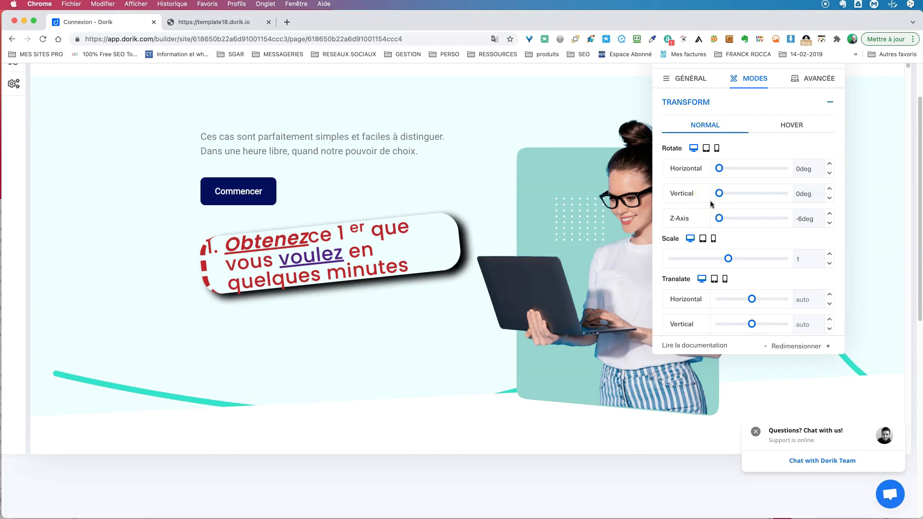
pyautogui.click(728, 260)
pyautogui.moveTo(734, 259)
pyautogui.mouseDown()
pyautogui.moveTo(748, 260)
pyautogui.moveTo(708, 259)
pyautogui.moveTo(729, 259)
pyautogui.mouseUp()
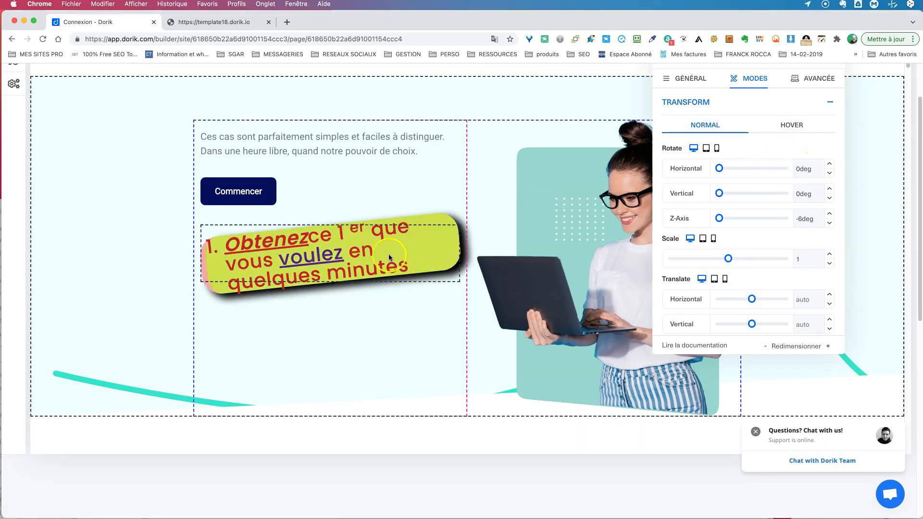
# Step: Set the title's hover scale to 1.1, and try a 38-degree Z-axis rotation on hover before resetting it
pyautogui.click(792, 128)
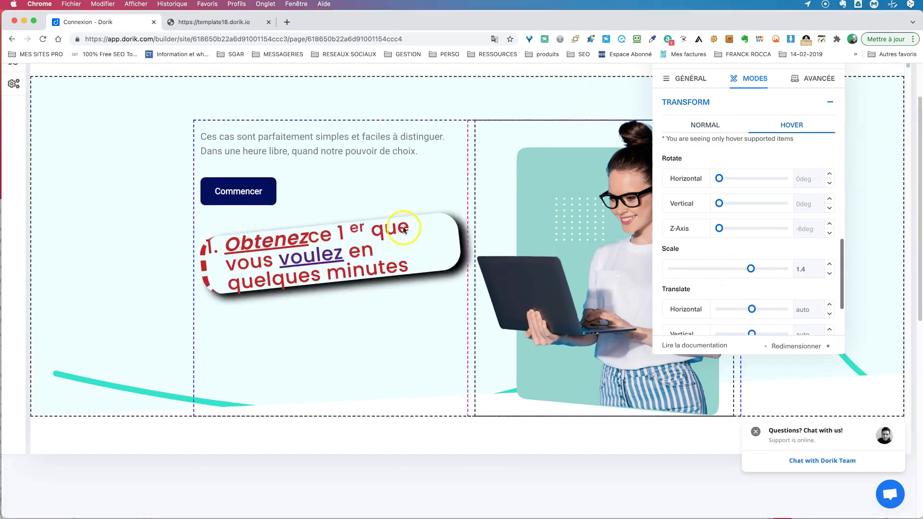
pyautogui.moveTo(741, 271); pyautogui.dragTo(732, 270)
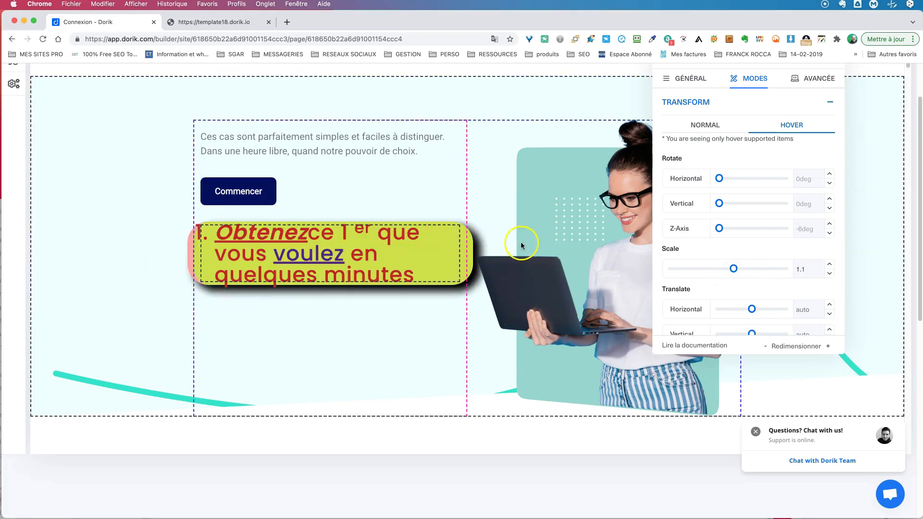
pyautogui.moveTo(720, 229); pyautogui.dragTo(726, 229)
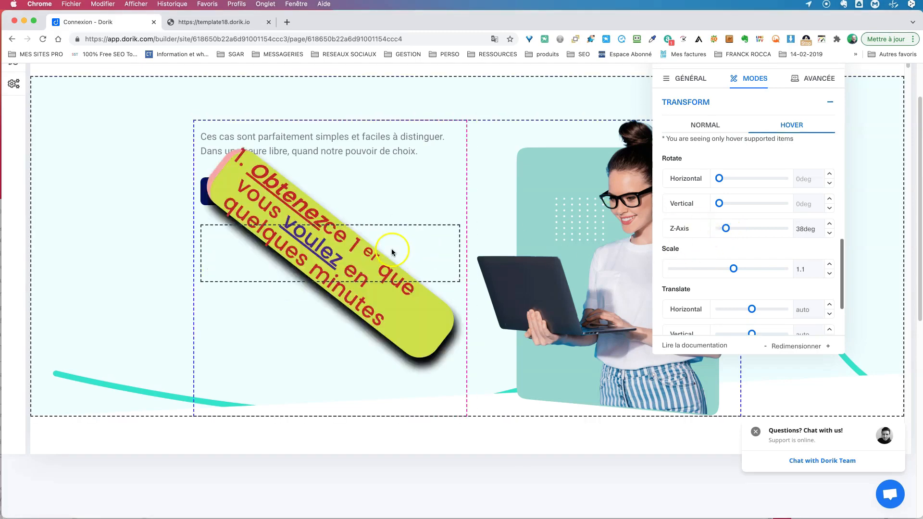
pyautogui.moveTo(727, 233); pyautogui.dragTo(709, 229)
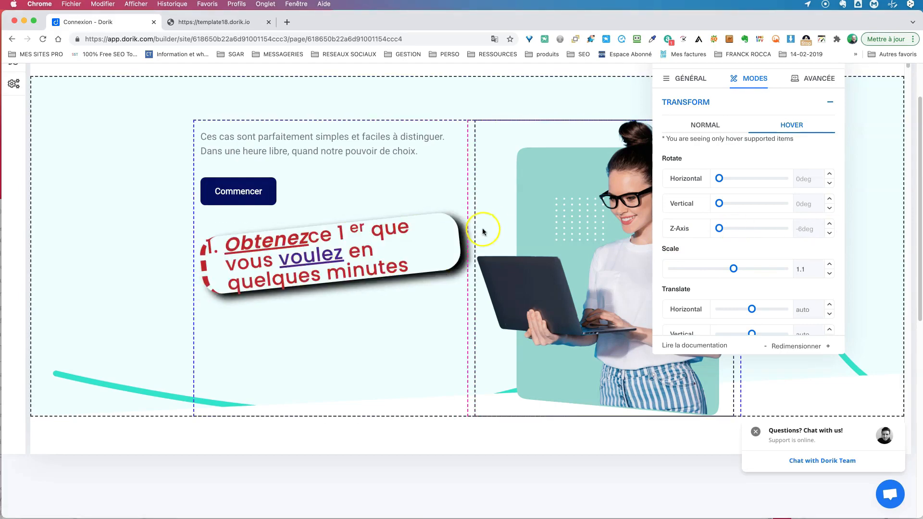
# Step: Try large translations of the title on hover, and settle on -2% horizontally and -9% vertically
pyautogui.scroll(-2, 733, 290)
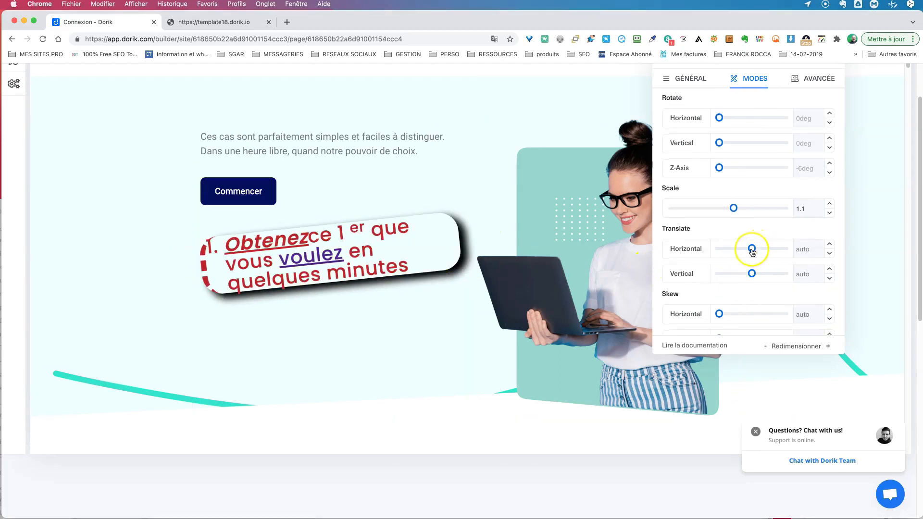
pyautogui.scroll(-1, 751, 251)
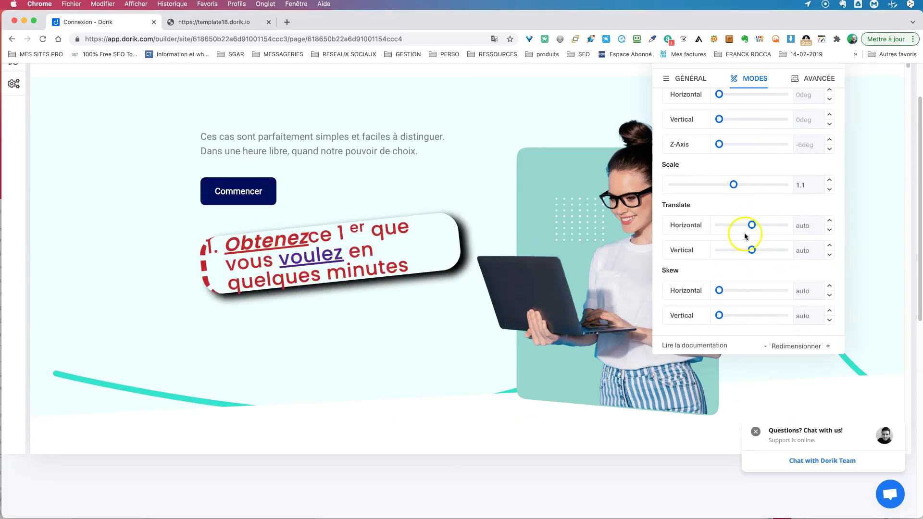
pyautogui.moveTo(752, 227); pyautogui.dragTo(780, 227)
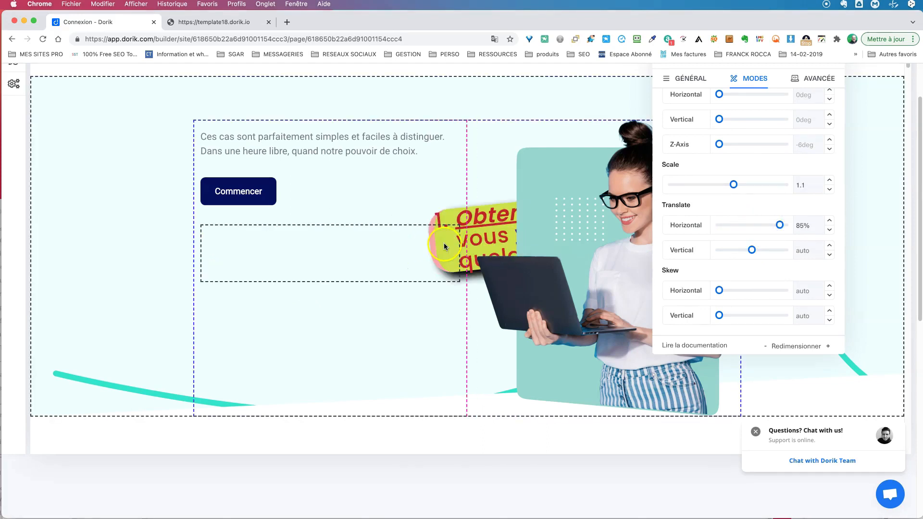
pyautogui.moveTo(777, 226); pyautogui.dragTo(767, 252)
pyautogui.click(752, 250)
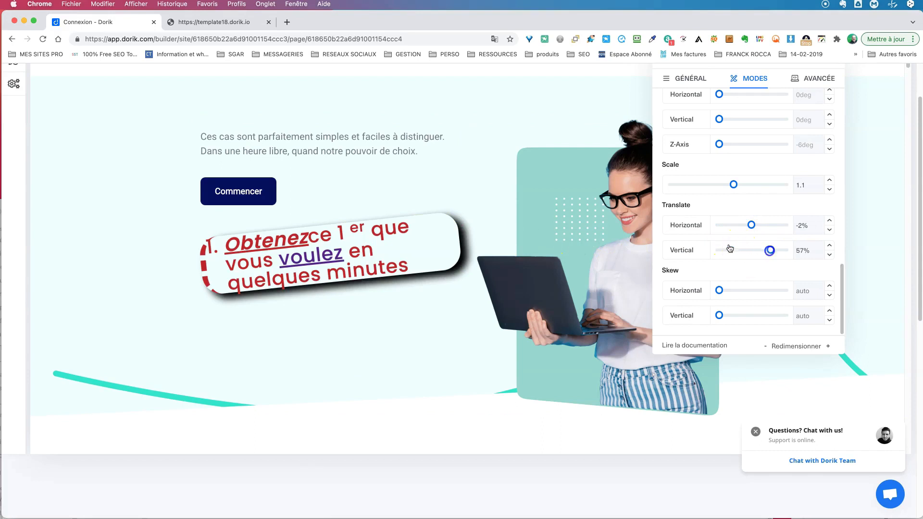
pyautogui.click(772, 250)
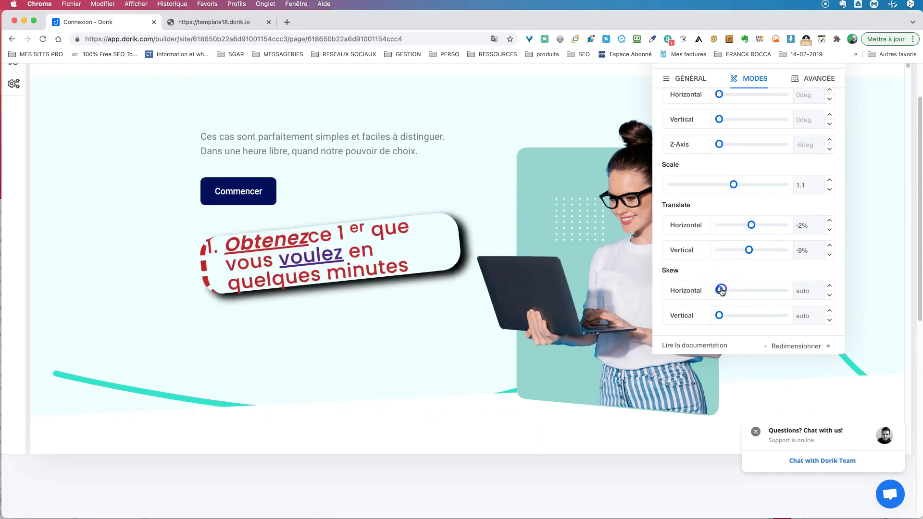
# Step: Skew the title on hover by 55 degrees horizontally and 23 degrees vertically, and collapse the rounded corner settings
pyautogui.click(741, 291)
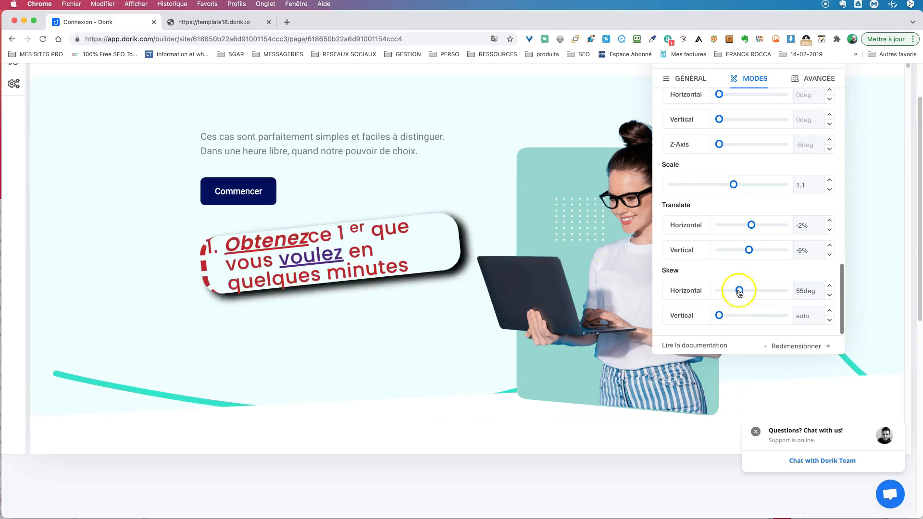
pyautogui.moveTo(721, 316); pyautogui.dragTo(727, 315)
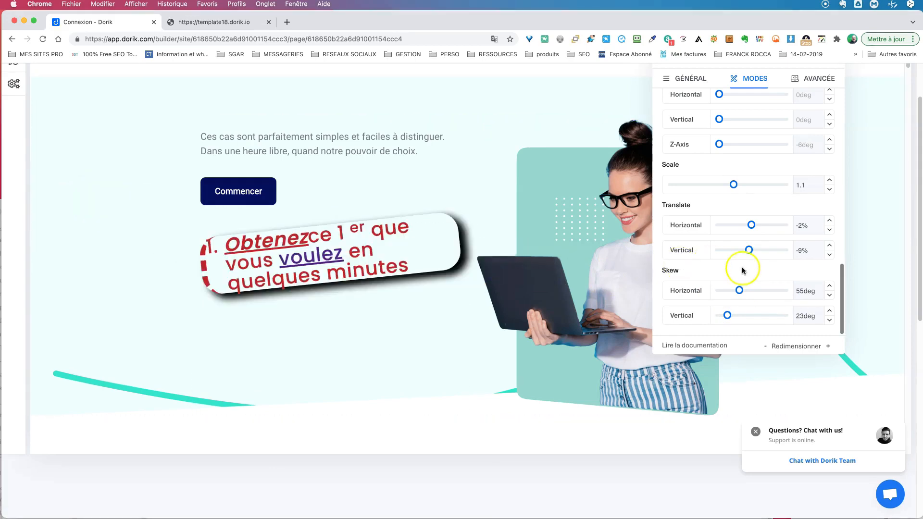
pyautogui.scroll(10, 789, 164)
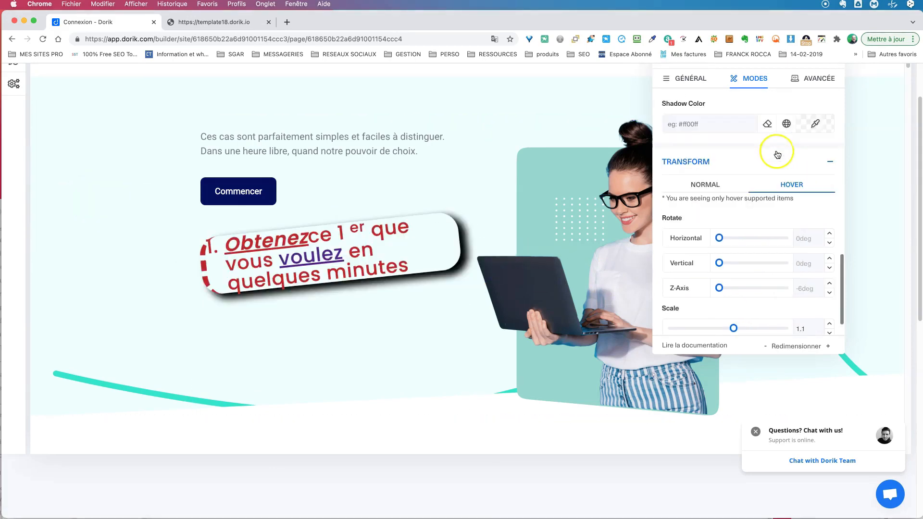
pyautogui.scroll(3, 777, 155)
pyautogui.click(831, 232)
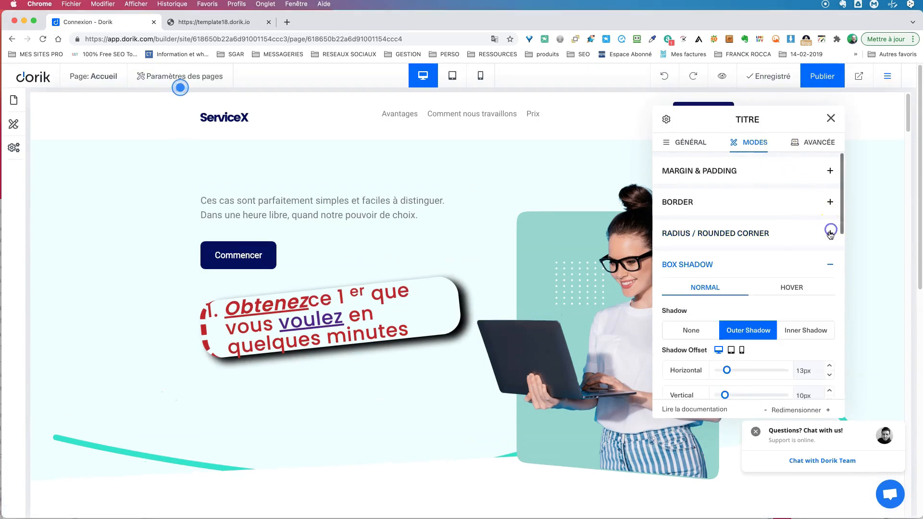
# Step: Collapse the title's box shadow and transform settings, and give it a Fade scroll animation with ease-in-back easing
pyautogui.click(831, 264)
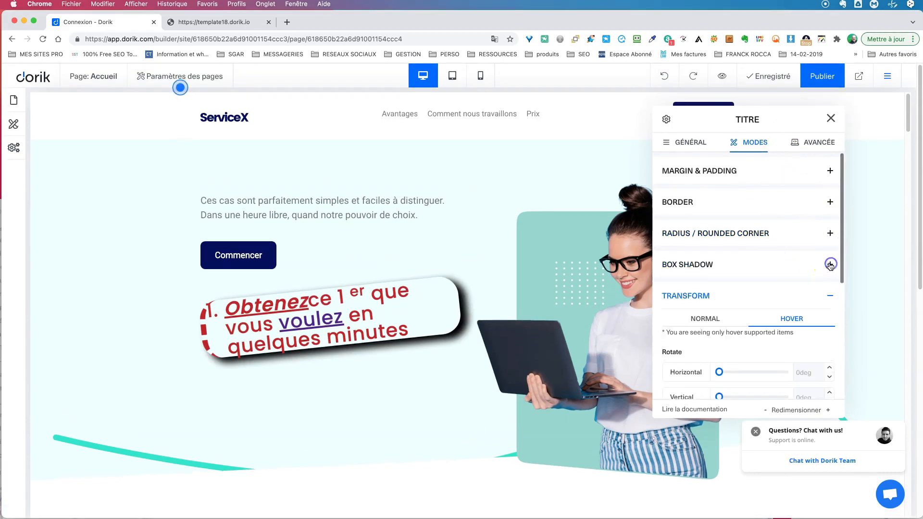
pyautogui.click(831, 296)
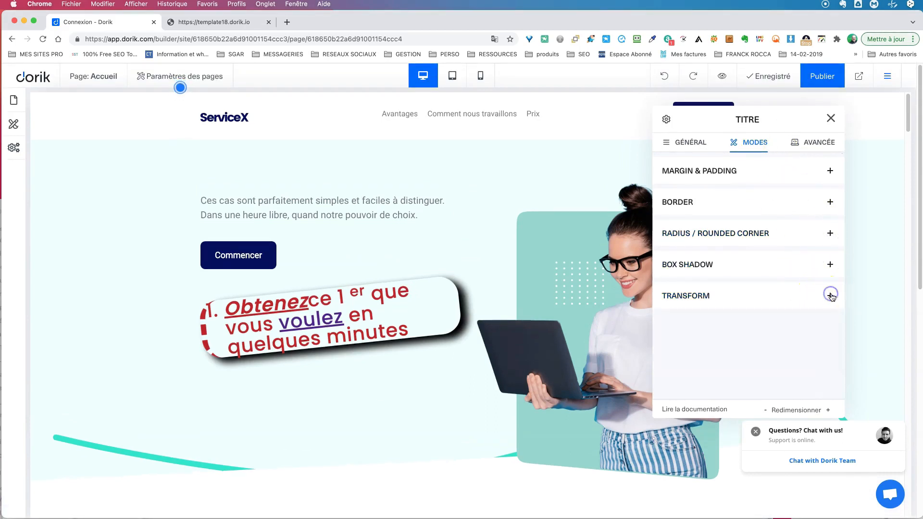
pyautogui.click(815, 143)
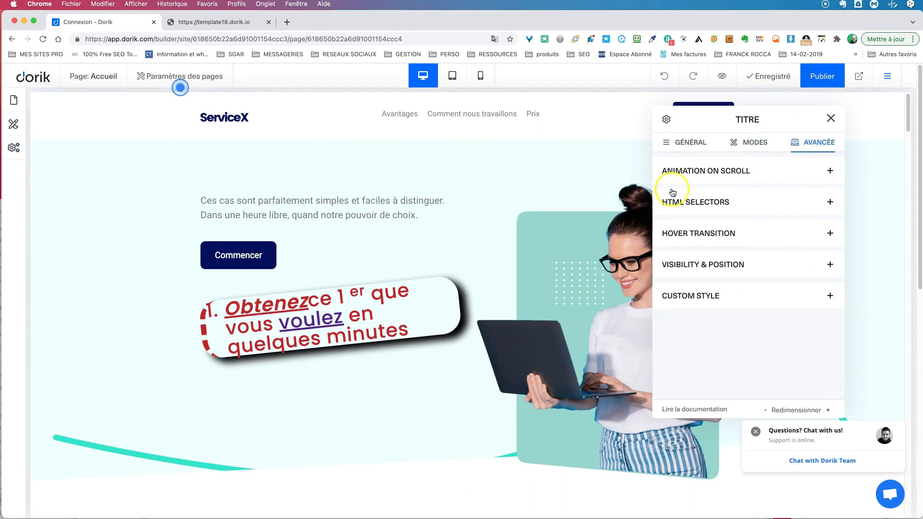
pyautogui.click(831, 170)
pyautogui.click(730, 219)
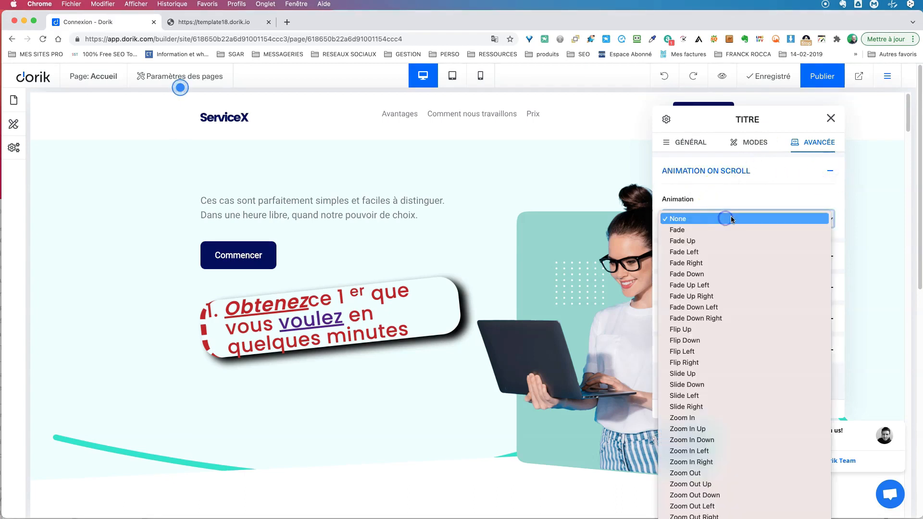
pyautogui.click(719, 231)
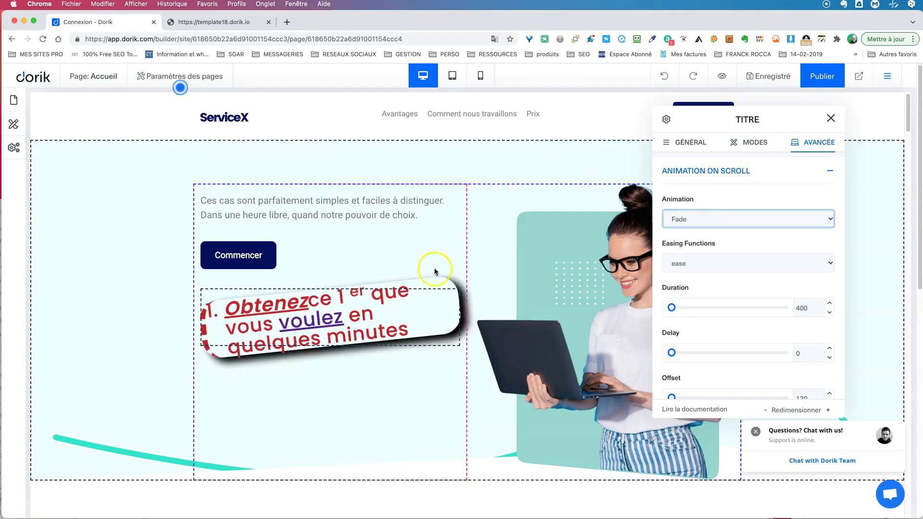
pyautogui.click(743, 264)
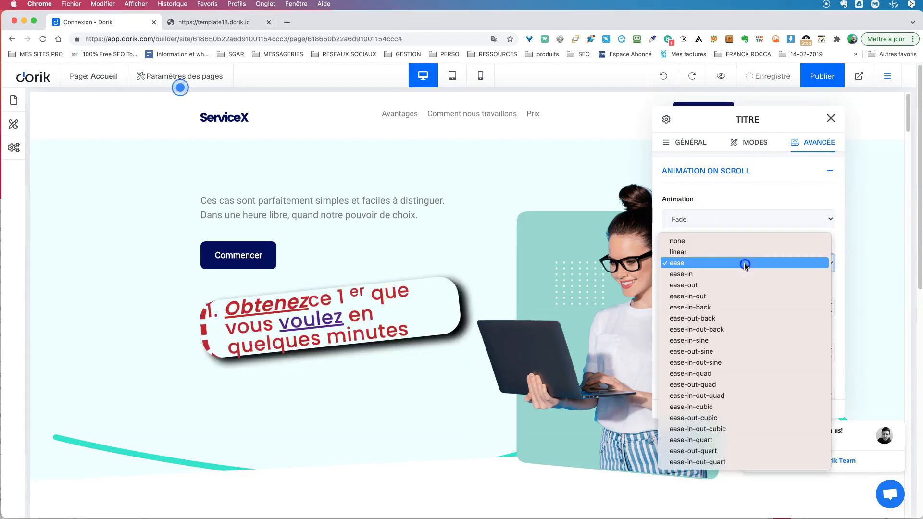
pyautogui.click(729, 308)
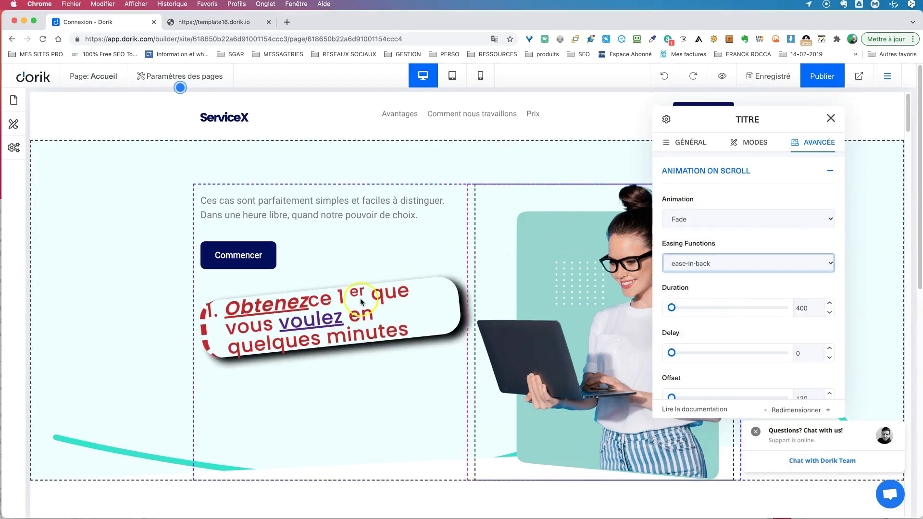
pyautogui.click(677, 309)
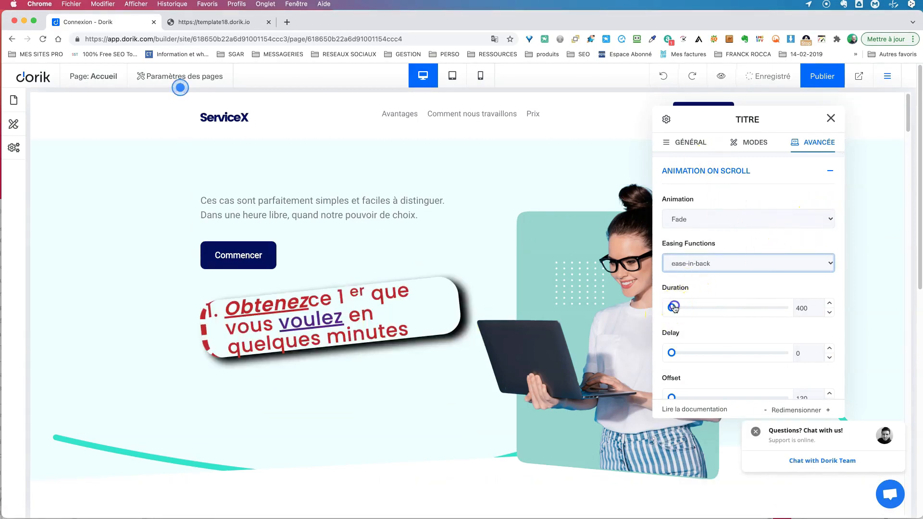
pyautogui.click(831, 171)
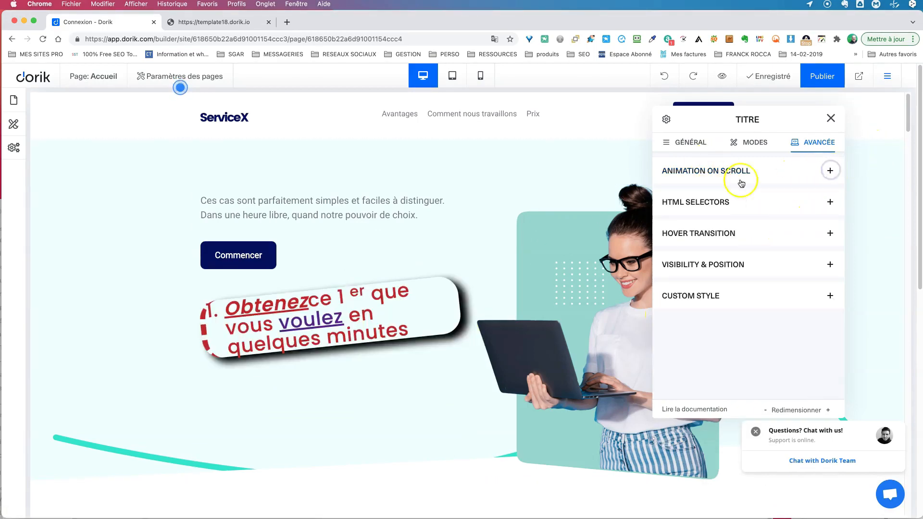
# Step: Review the title's HTML selector and hover transition settings, and close the title's settings
pyautogui.click(831, 202)
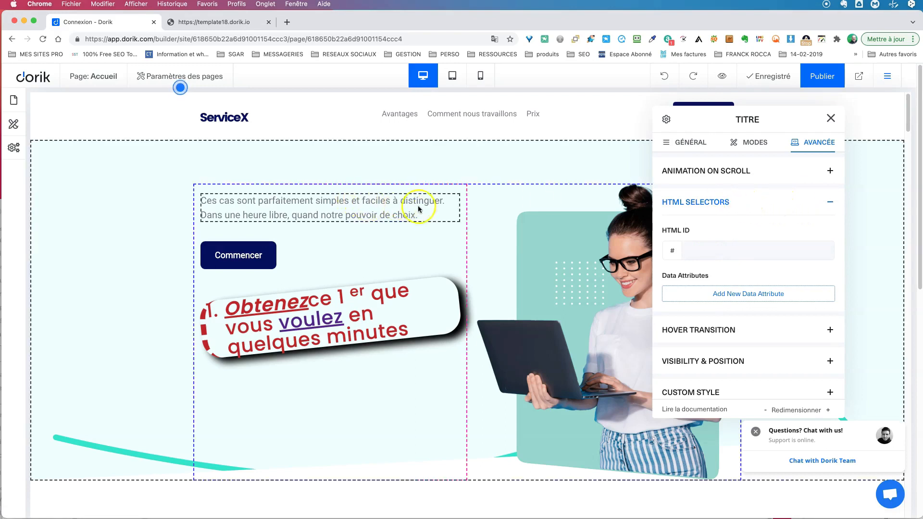
pyautogui.click(830, 202)
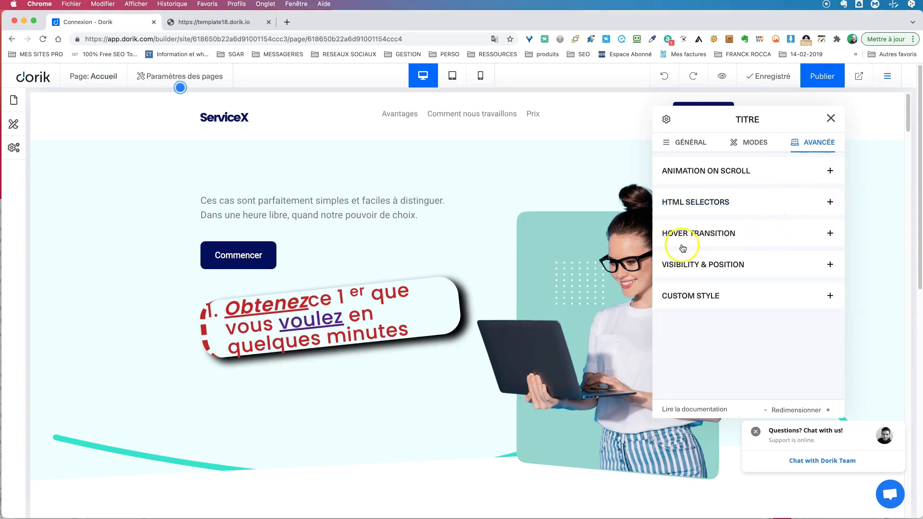
pyautogui.click(832, 234)
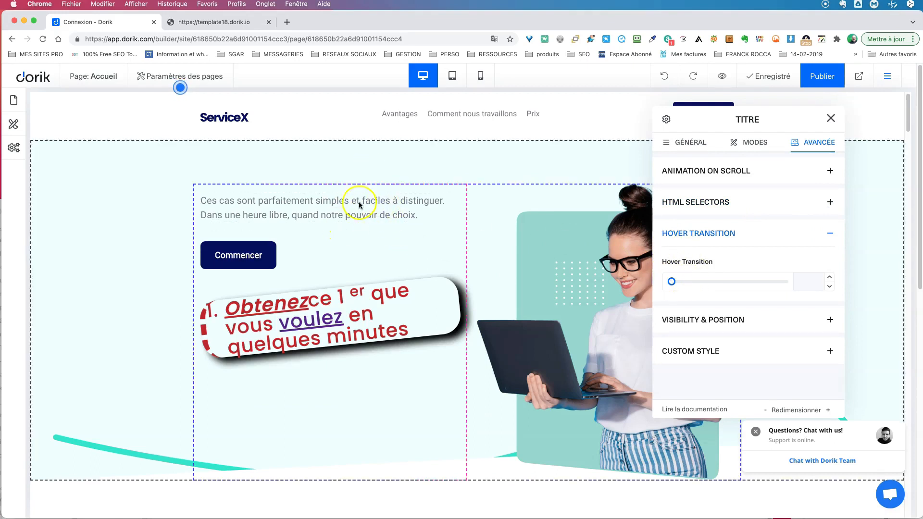
pyautogui.click(831, 117)
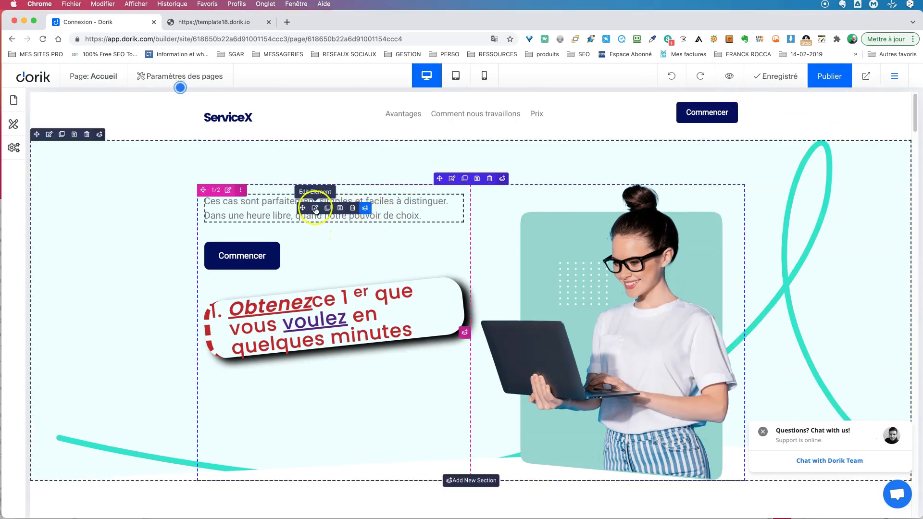
# Step: Edit the text paragraph above the Commencer button and set its hover transition to 209 ms
pyautogui.click(316, 209)
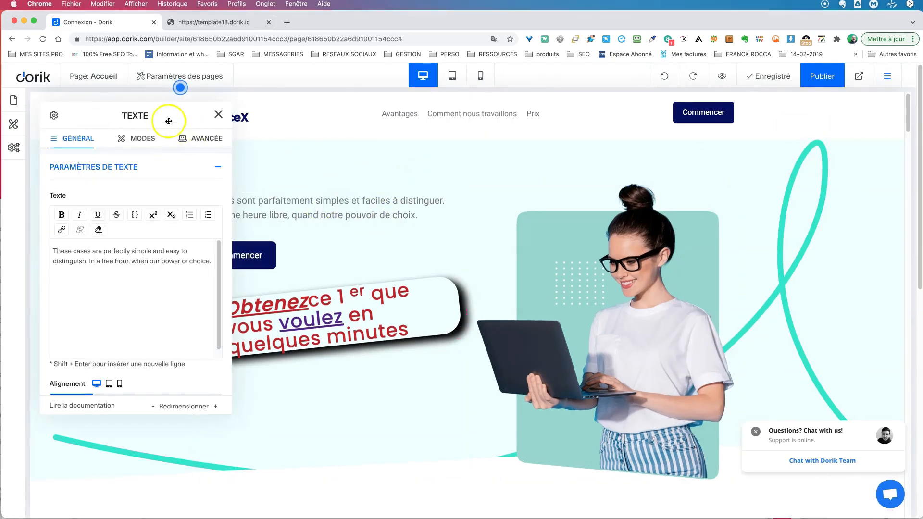
pyautogui.moveTo(176, 103); pyautogui.dragTo(671, 159)
pyautogui.click(692, 185)
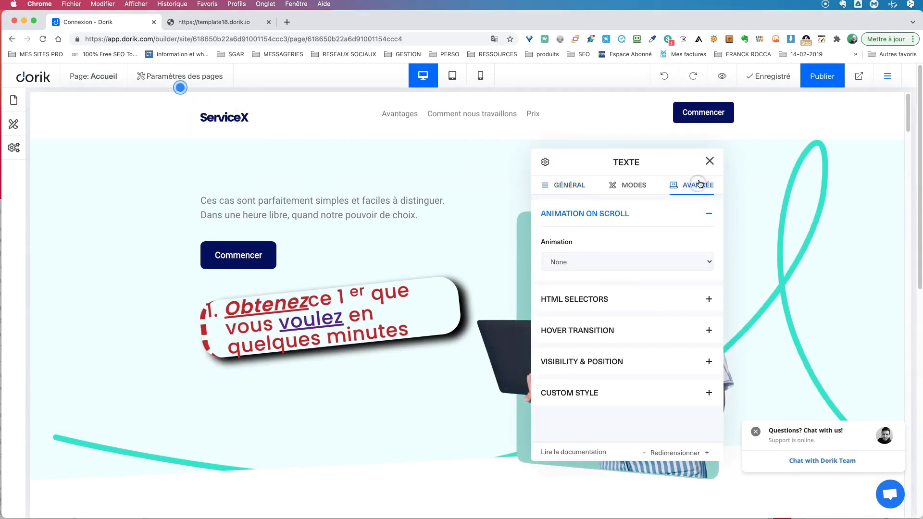
pyautogui.click(619, 330)
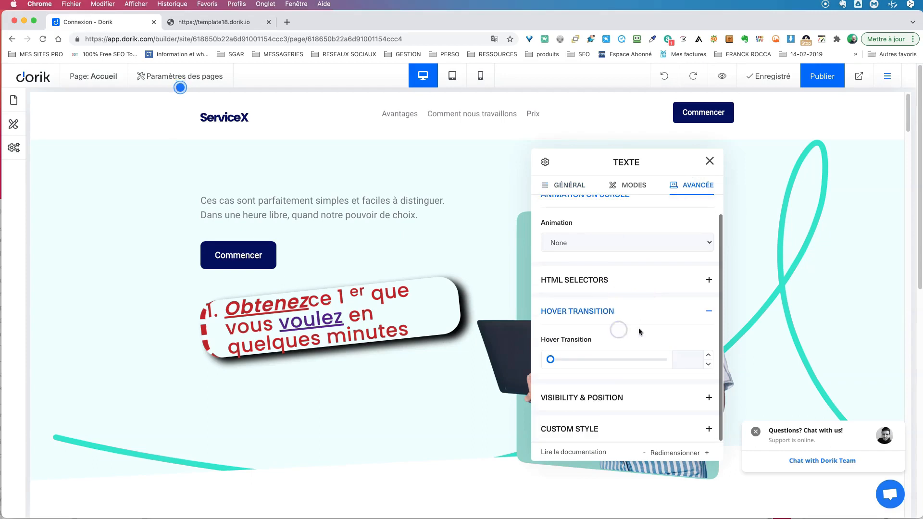
pyautogui.moveTo(551, 362); pyautogui.dragTo(576, 361)
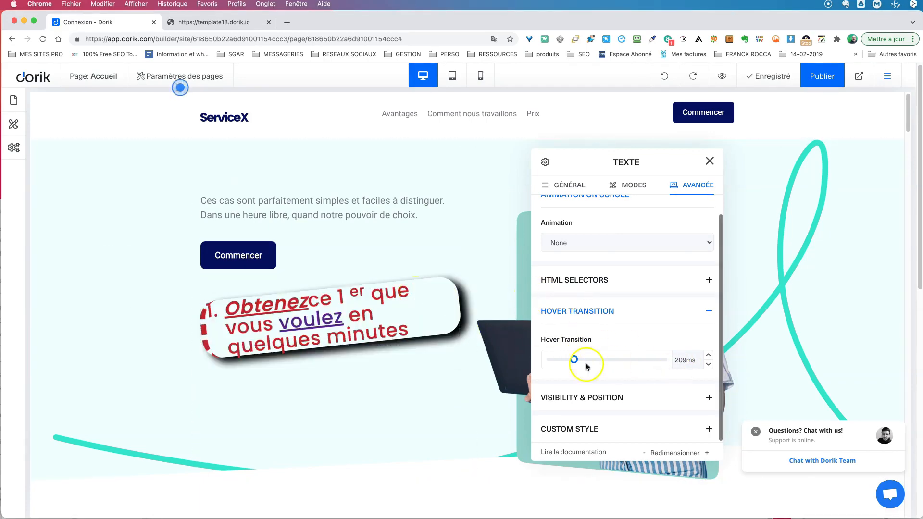
# Step: Try hidden horizontal and vertical overflow on the paragraph, set its Z-index to 7, and return both overflows to Visible
pyautogui.click(709, 399)
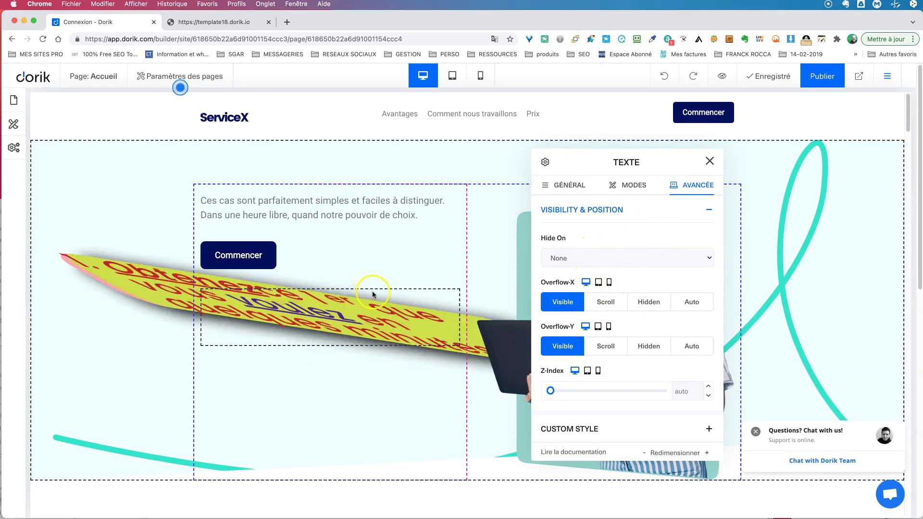
pyautogui.click(655, 303)
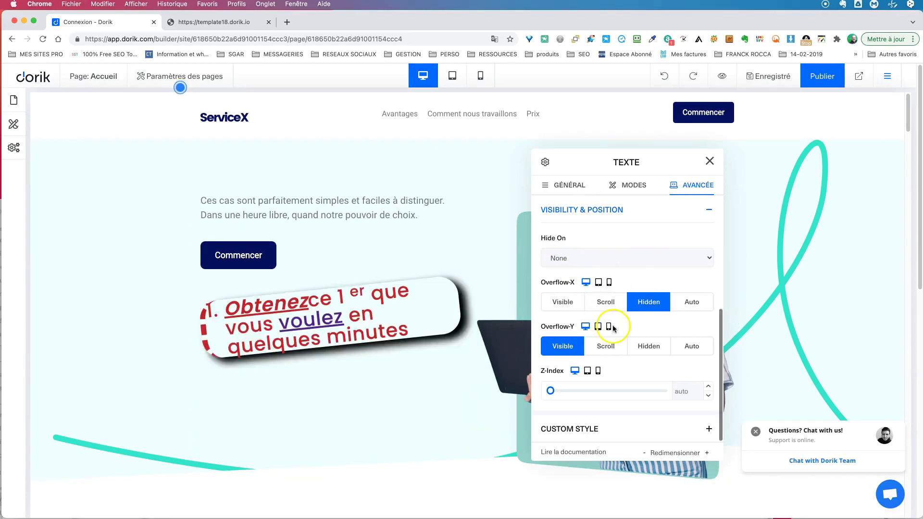
pyautogui.click(649, 346)
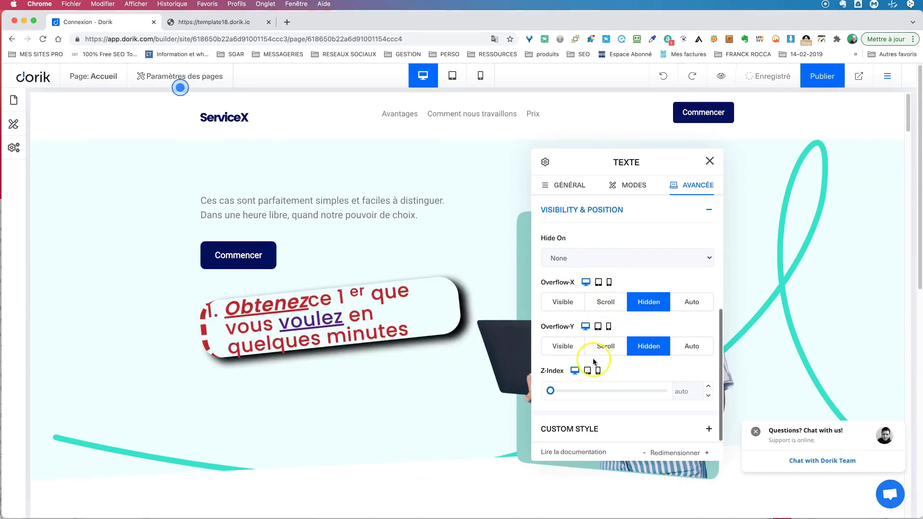
pyautogui.moveTo(552, 392); pyautogui.dragTo(556, 393)
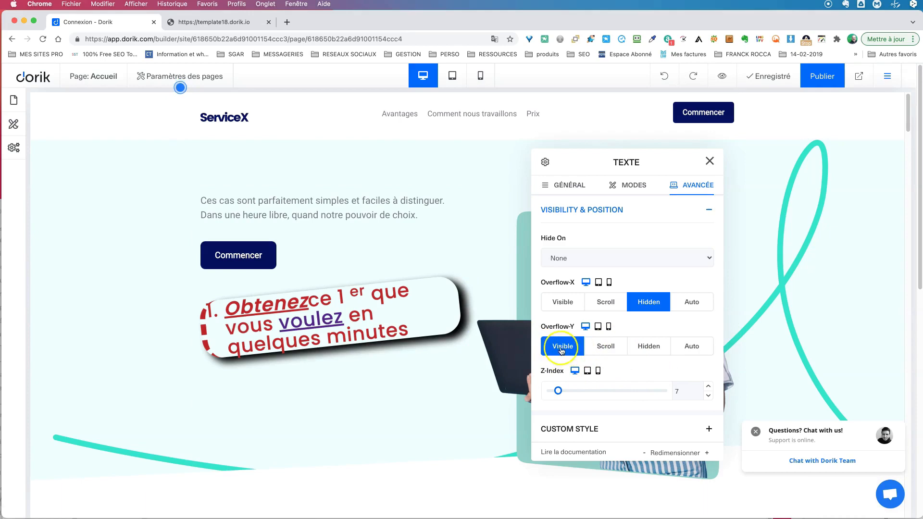
pyautogui.click(559, 303)
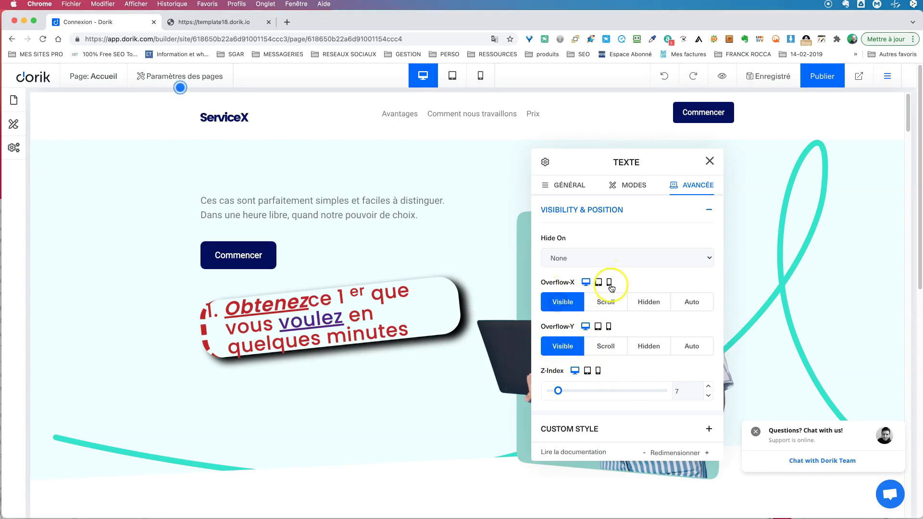
# Step: For the mobile version, set the paragraph's horizontal and vertical overflow to Hidden and hide the paragraph on Mobile
pyautogui.click(609, 283)
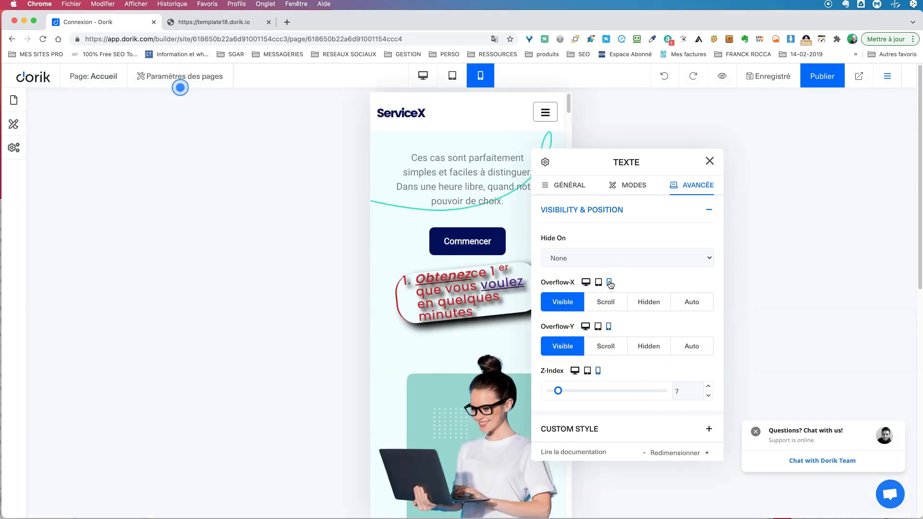
pyautogui.click(653, 303)
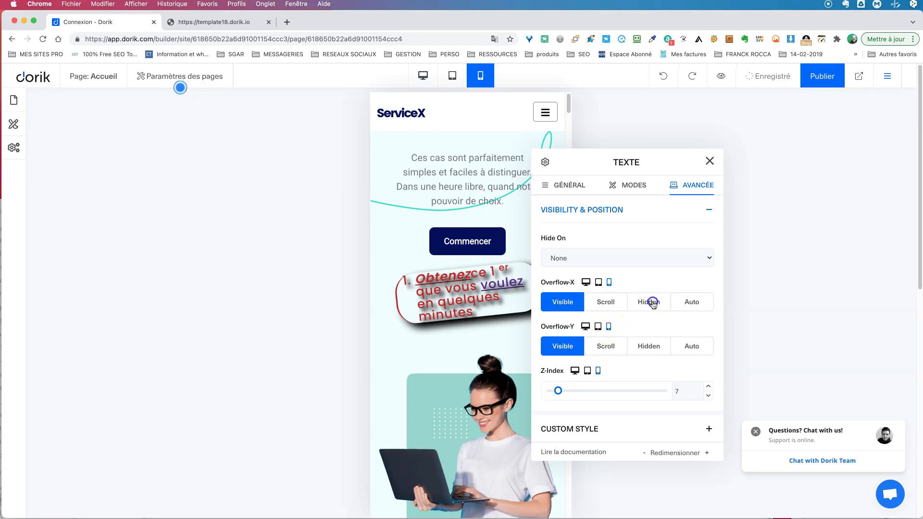
pyautogui.click(652, 348)
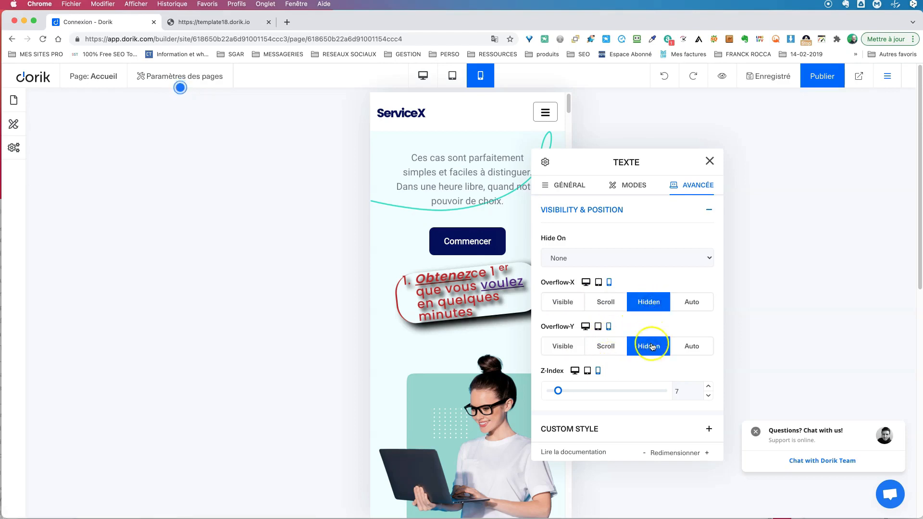
pyautogui.click(671, 257)
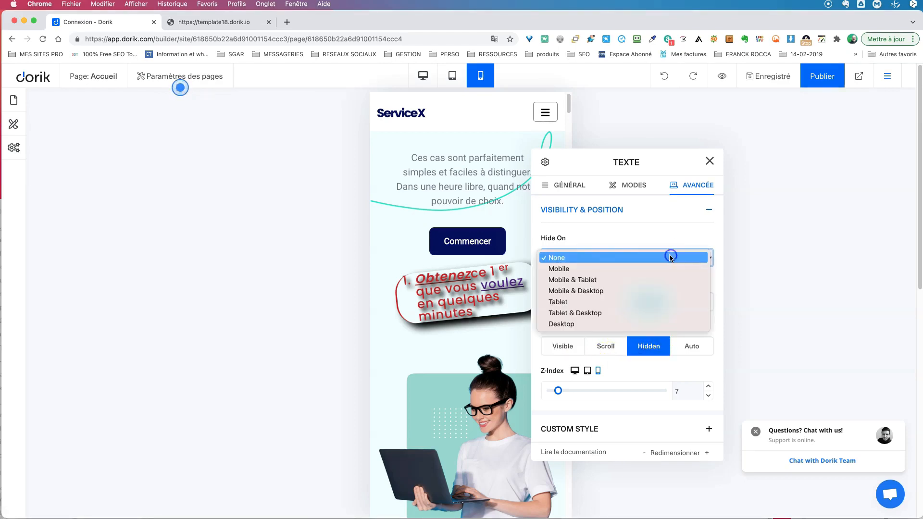
pyautogui.click(635, 270)
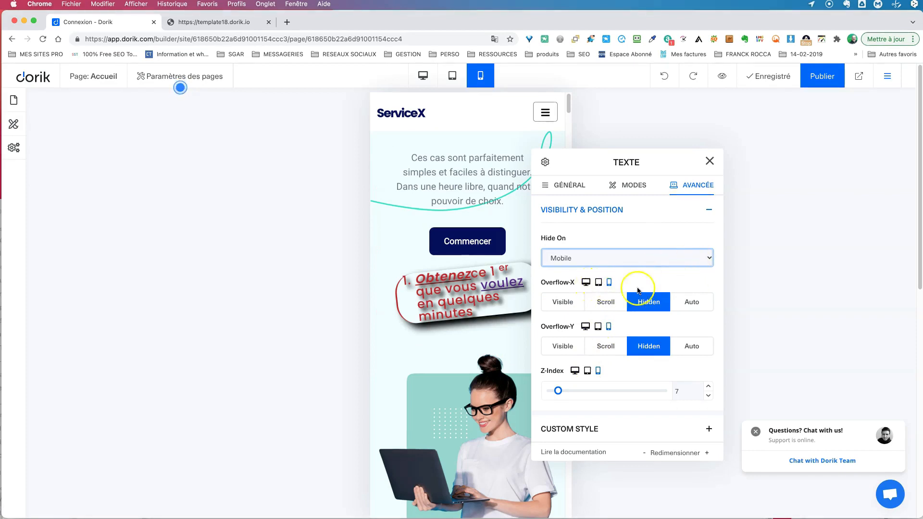
# Step: Expand the paragraph's custom style section to look over its CSS fields, and close the text settings
pyautogui.scroll(-5, 644, 295)
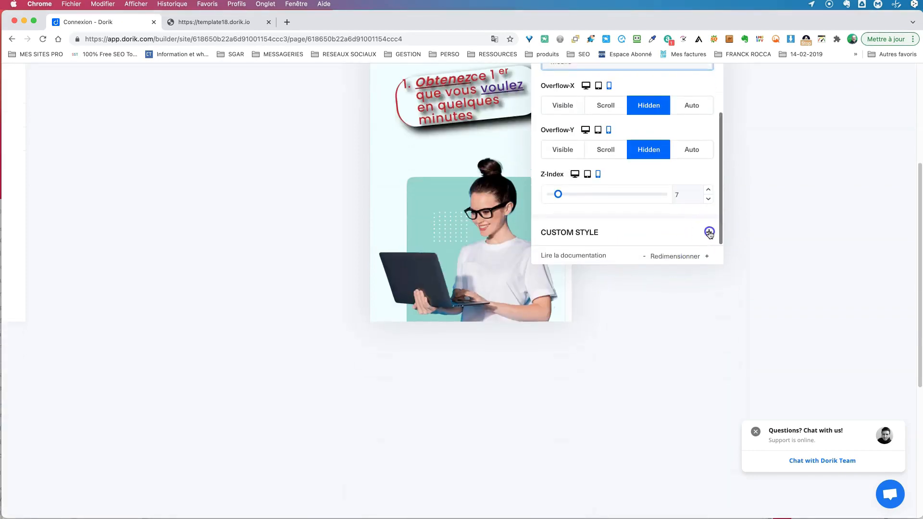
pyautogui.click(710, 234)
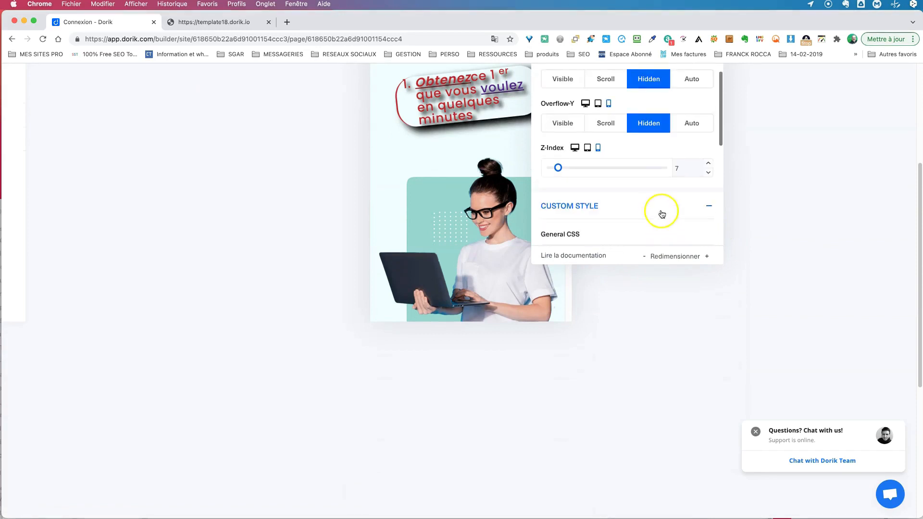
pyautogui.scroll(-3, 648, 204)
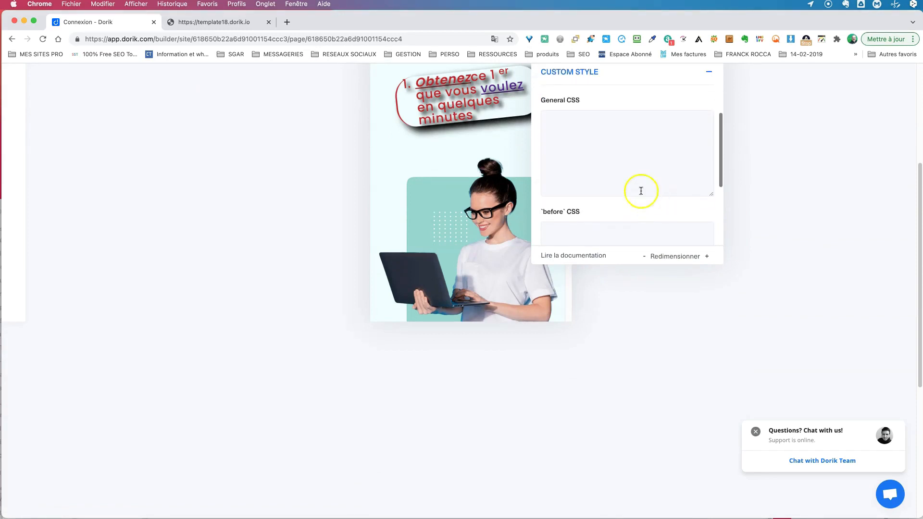
pyautogui.scroll(10, 635, 169)
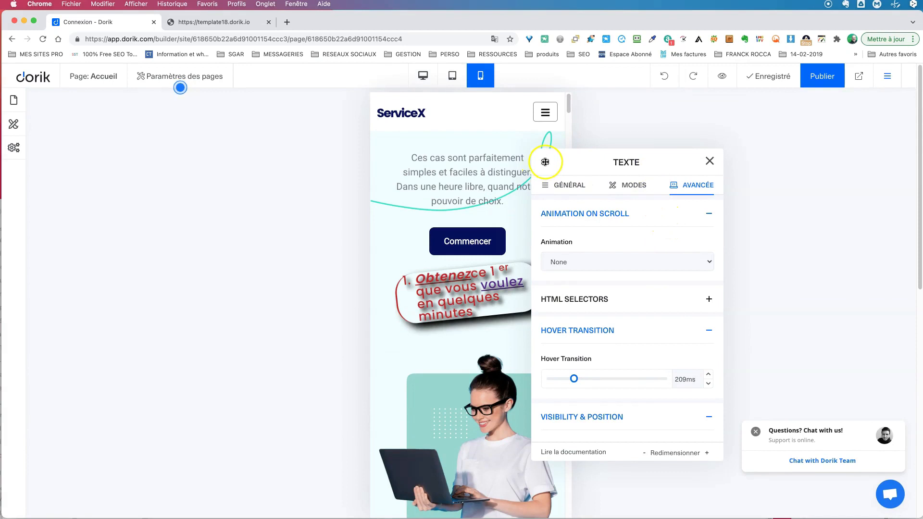
pyautogui.click(712, 162)
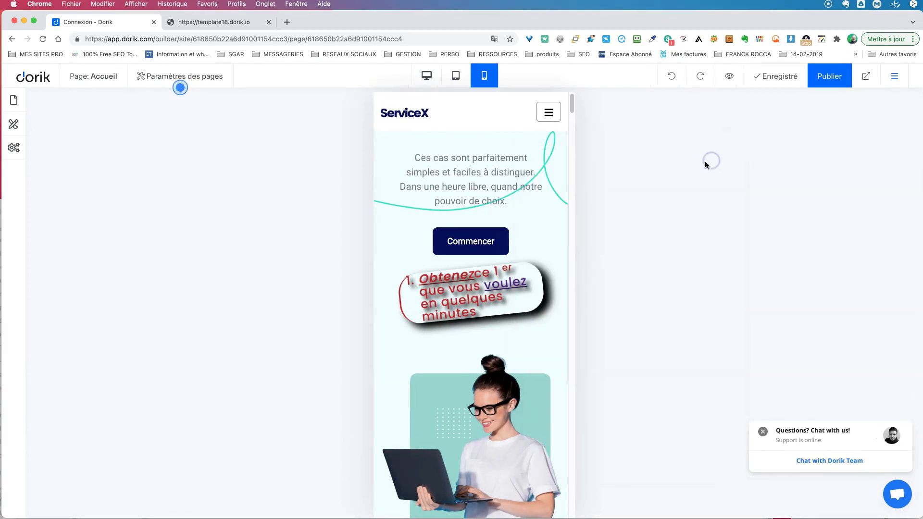
# Step: Return to the desktop view and add a contact form element (Formulaire de contact) below the text paragraph
pyautogui.click(424, 75)
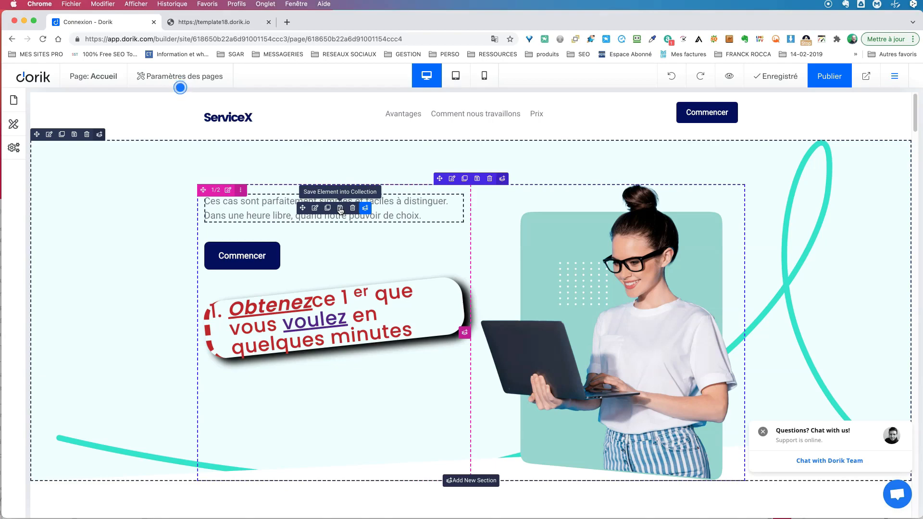
pyautogui.click(366, 209)
pyautogui.click(365, 209)
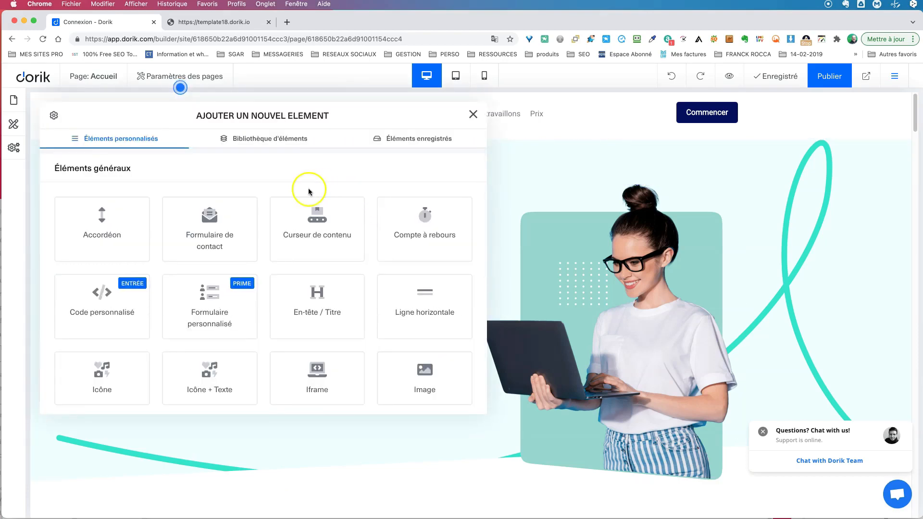
pyautogui.click(212, 227)
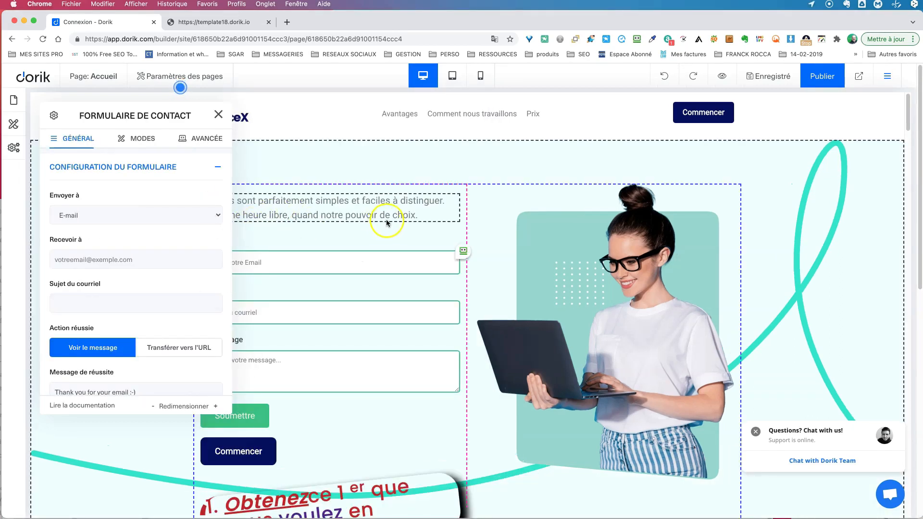
# Step: Move the contact form settings off the form, expand its fields section and switch the Name field on
pyautogui.moveTo(233, 119); pyautogui.dragTo(643, 146)
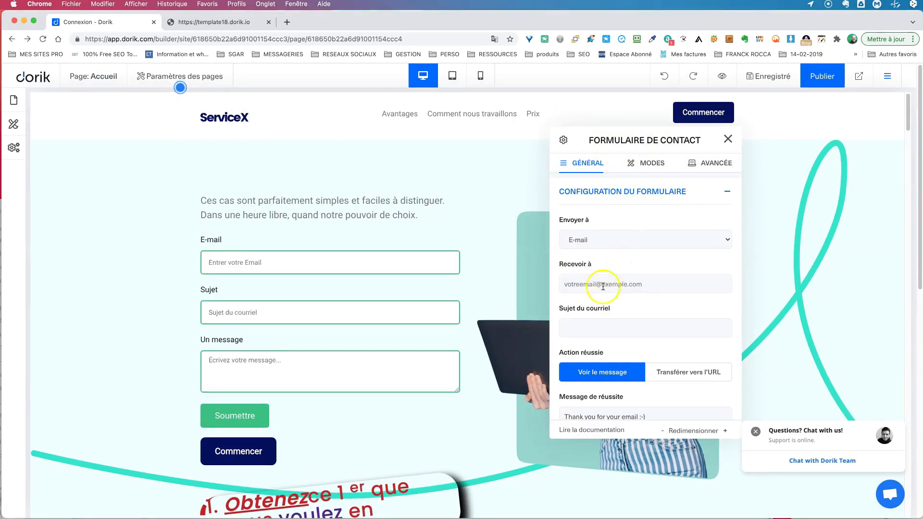
pyautogui.scroll(-1, 632, 292)
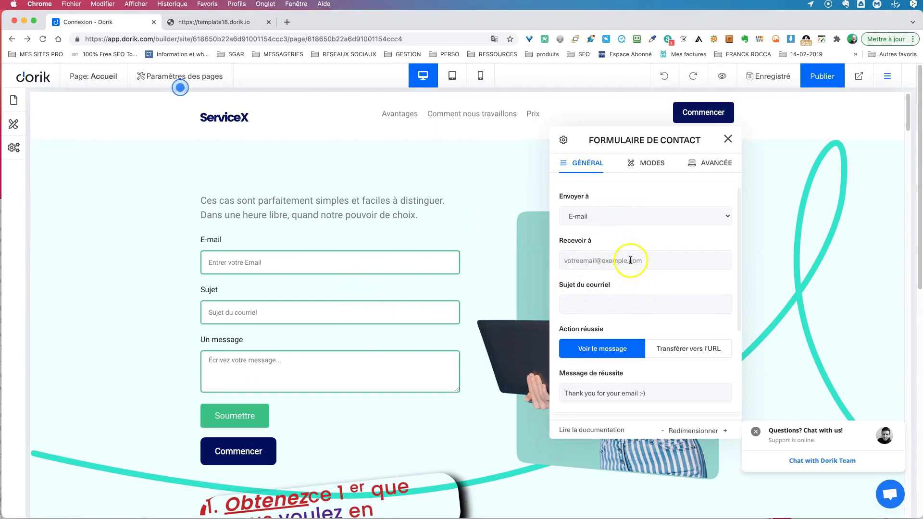
pyautogui.scroll(-4, 640, 270)
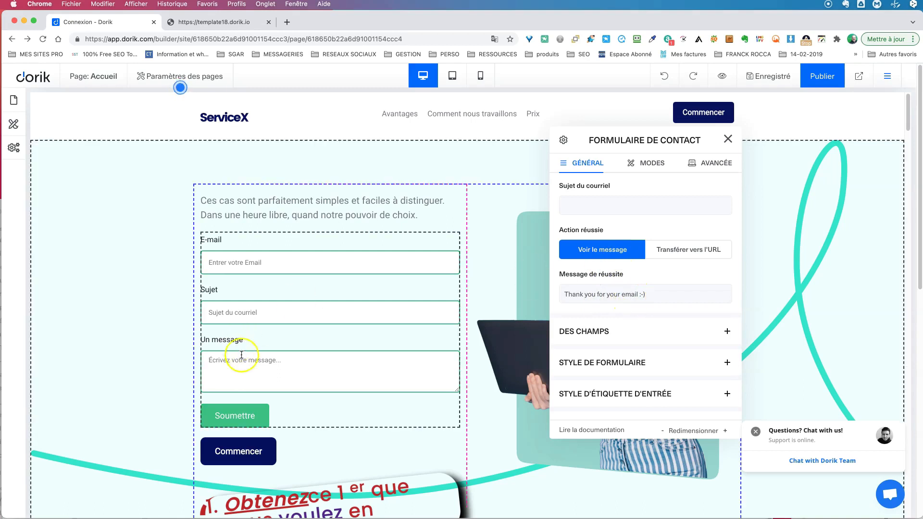
pyautogui.click(727, 331)
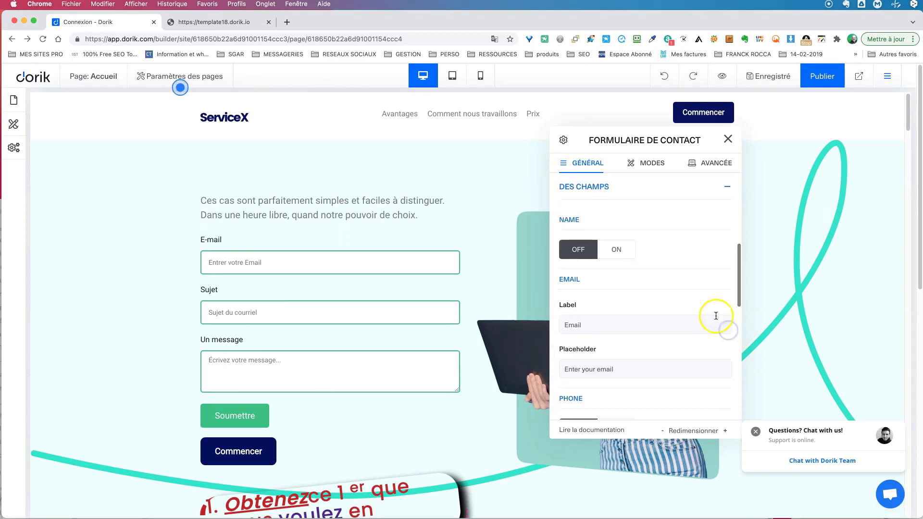
pyautogui.click(615, 250)
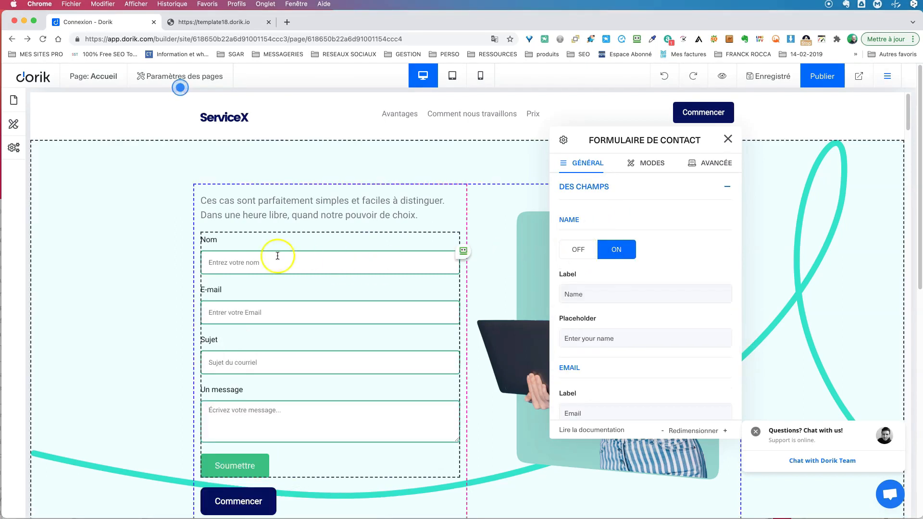
pyautogui.click(579, 249)
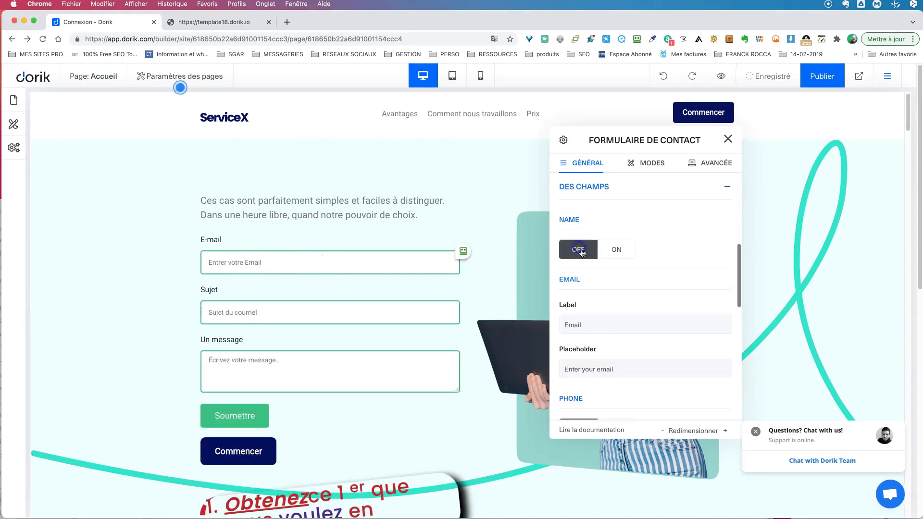
pyautogui.click(618, 248)
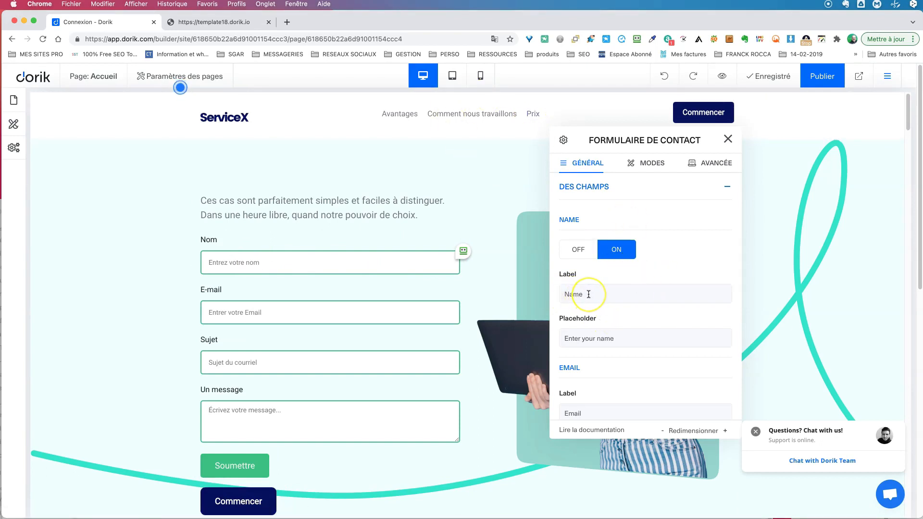
# Step: Switch the page translation back to English and set the Name field's label to "Prénom"
pyautogui.click(494, 39)
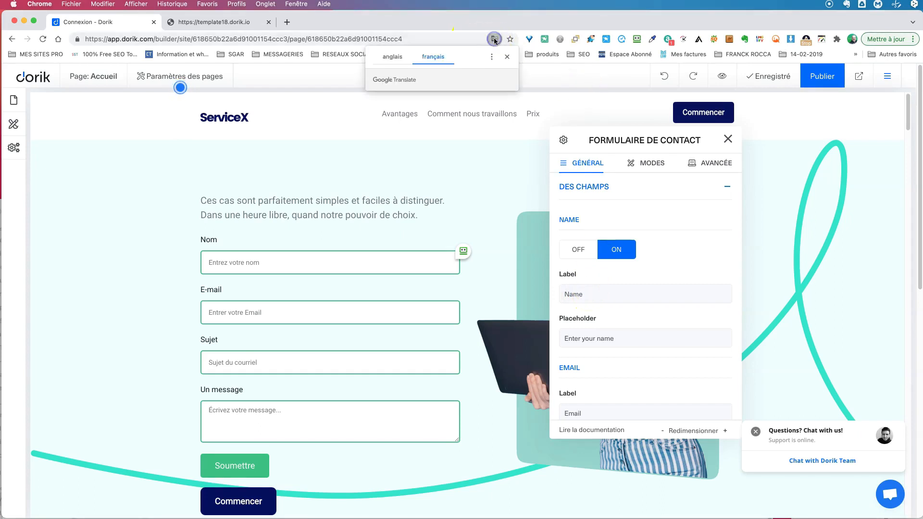
pyautogui.click(391, 57)
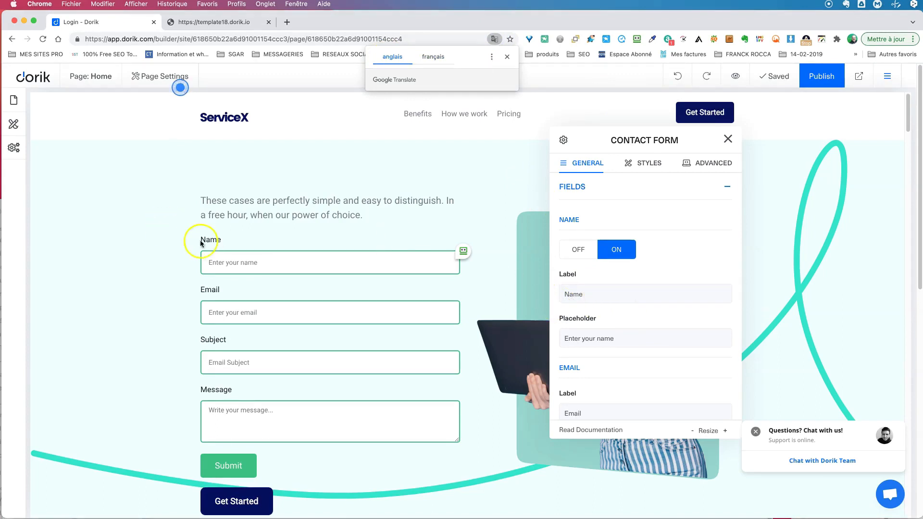
pyautogui.doubleClick(573, 295)
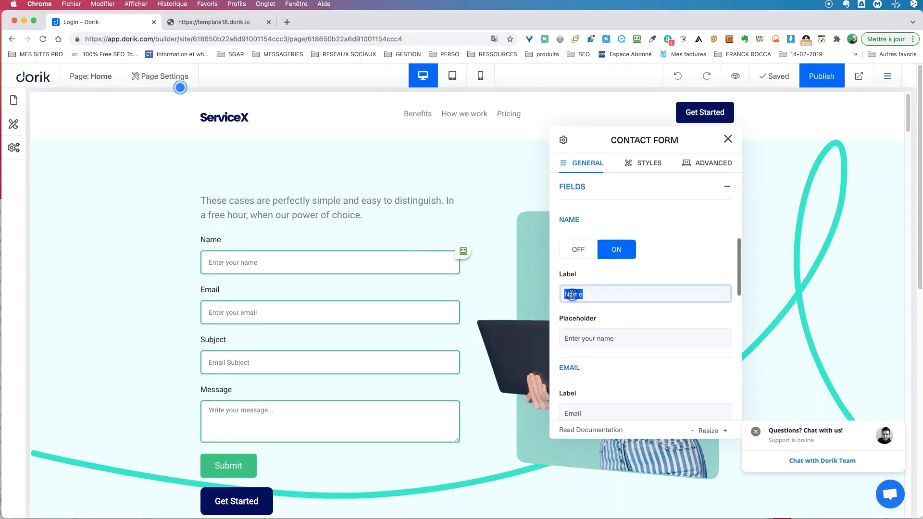
pyautogui.write('Prénom')
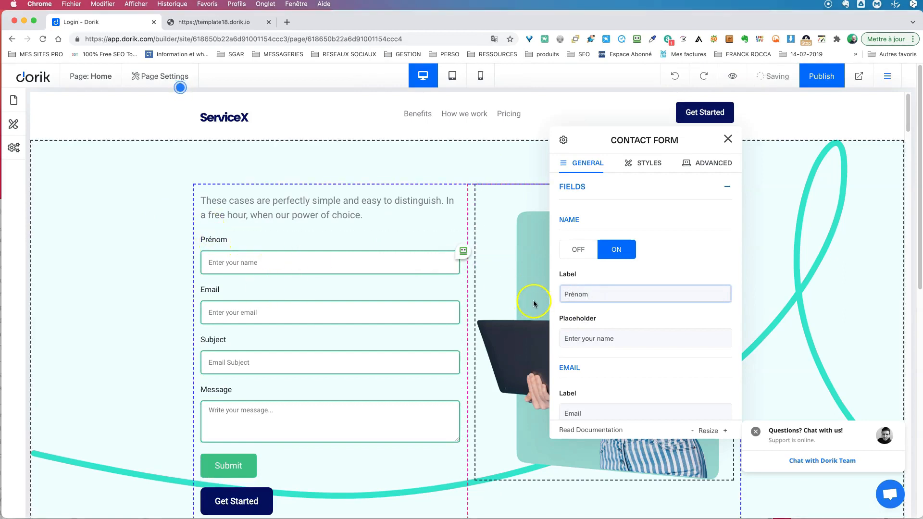
# Step: Switch on the Phone field in the contact form
pyautogui.scroll(-5, 601, 339)
pyautogui.scroll(-6, 601, 336)
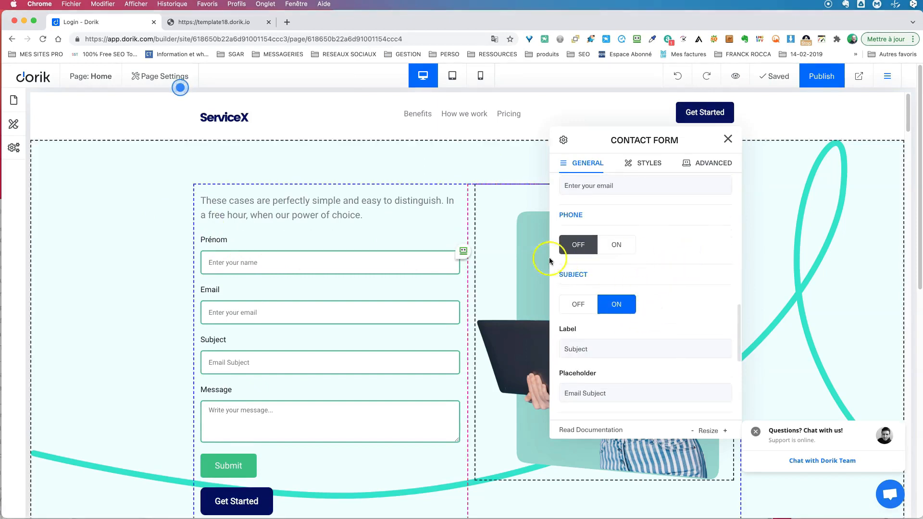
pyautogui.click(618, 247)
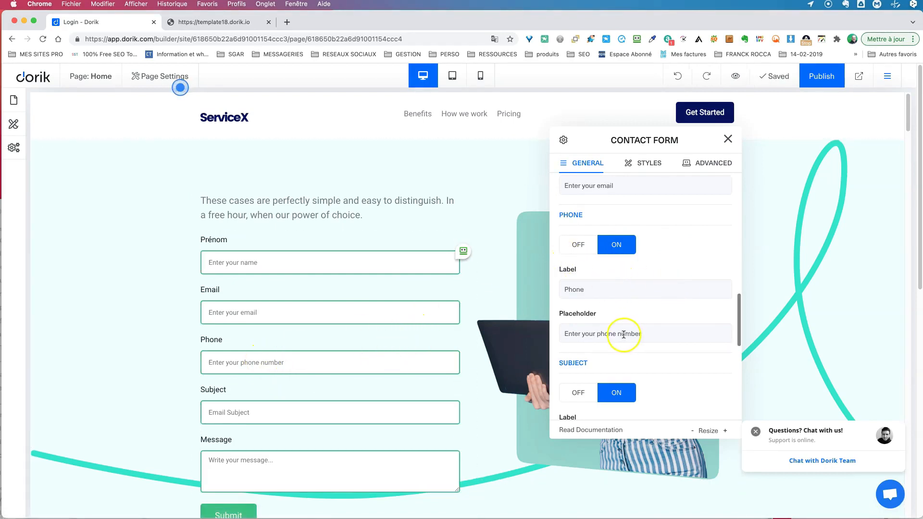
# Step: Look over the Subject and Message field settings, and set the form style's gap between fields to 13px
pyautogui.scroll(-5, 645, 341)
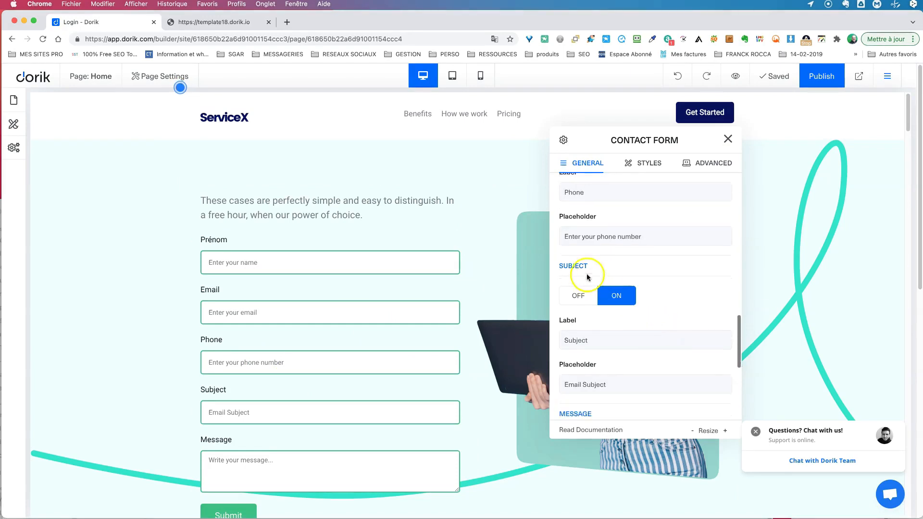
pyautogui.scroll(-10, 635, 317)
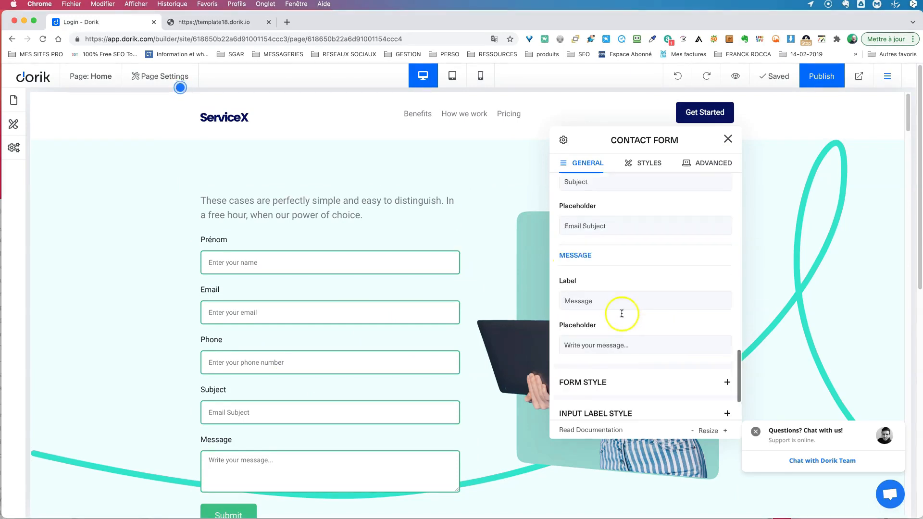
pyautogui.scroll(-1, 594, 255)
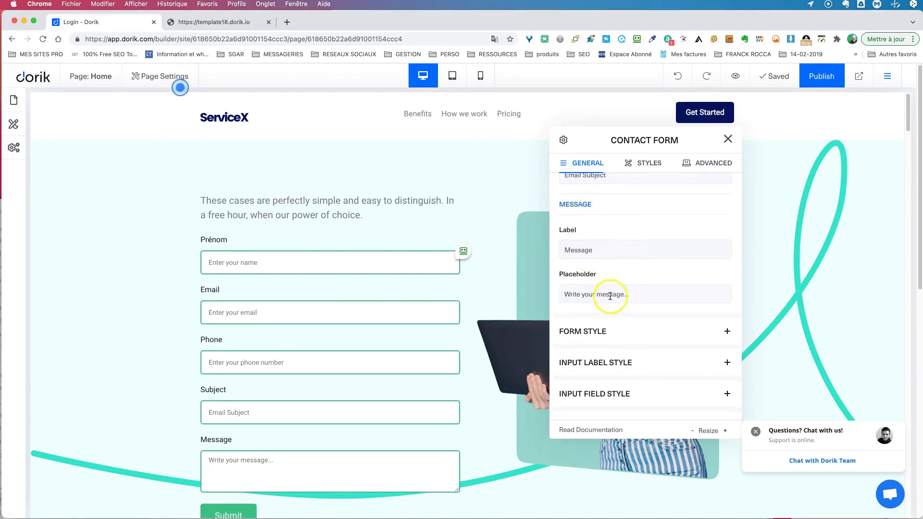
pyautogui.scroll(-3, 348, 435)
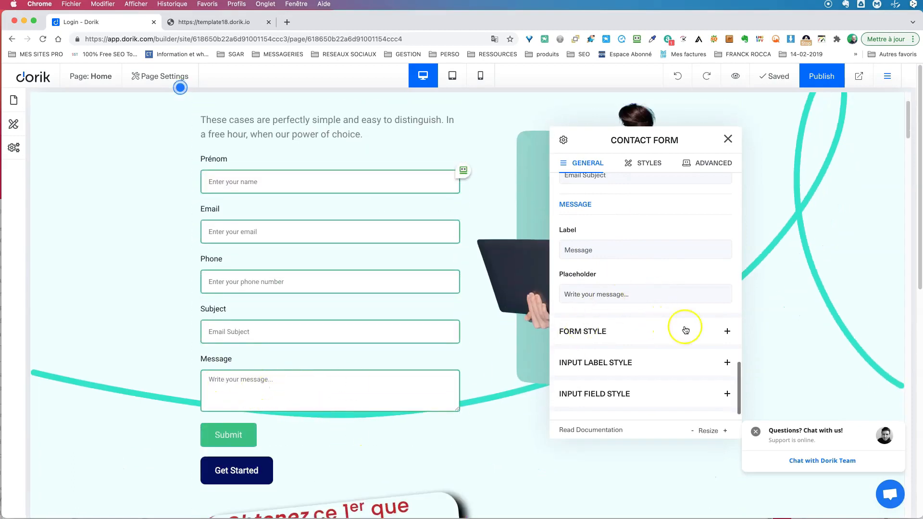
pyautogui.click(730, 331)
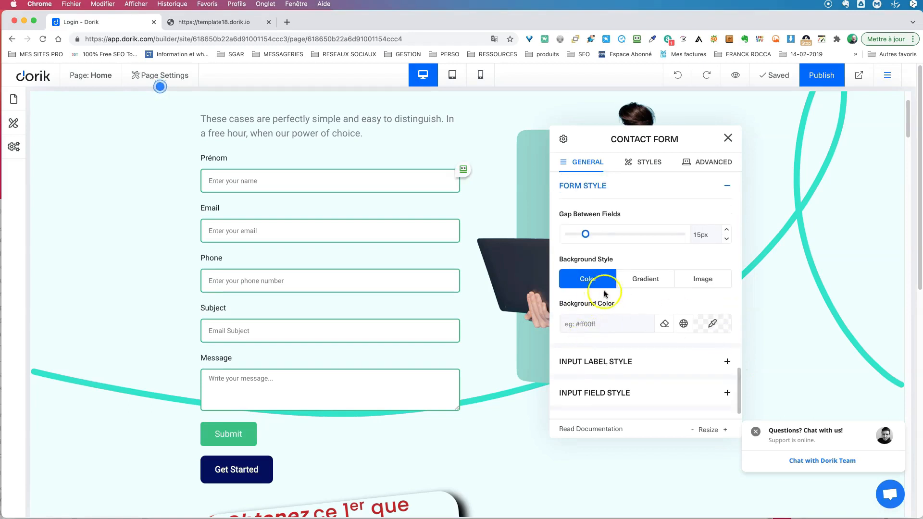
pyautogui.moveTo(585, 234)
pyautogui.mouseDown()
pyautogui.moveTo(561, 232)
pyautogui.moveTo(584, 234)
pyautogui.mouseUp()
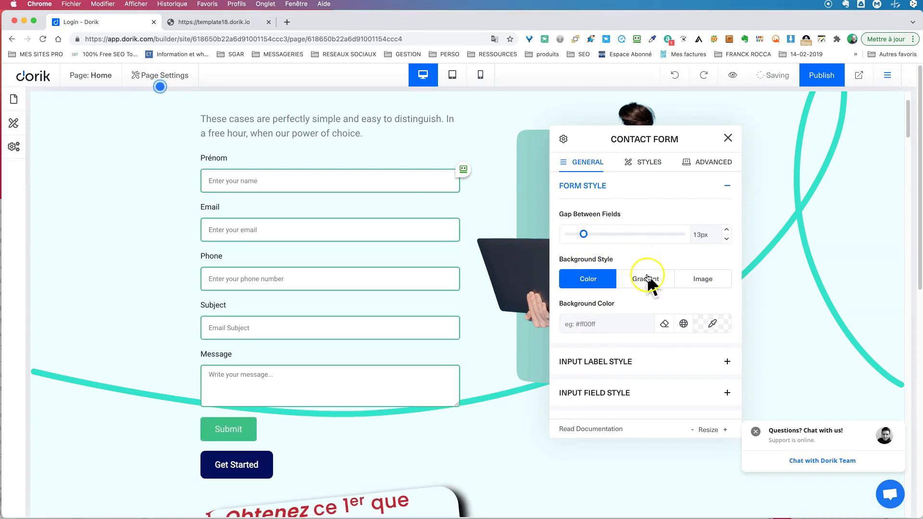
# Step: Set the form's input label text size to 16px and its input field text size to 13px
pyautogui.click(729, 362)
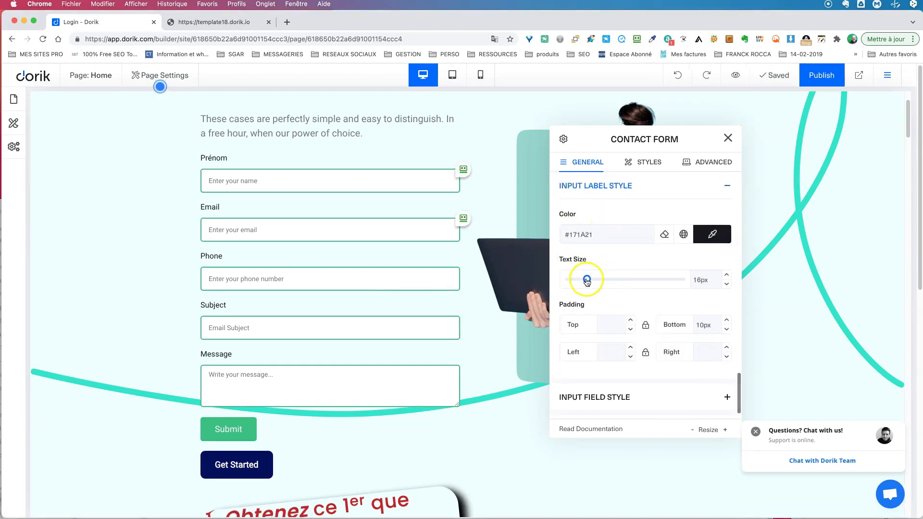
pyautogui.moveTo(590, 281)
pyautogui.mouseDown()
pyautogui.moveTo(608, 281)
pyautogui.moveTo(575, 282)
pyautogui.moveTo(587, 282)
pyautogui.mouseUp()
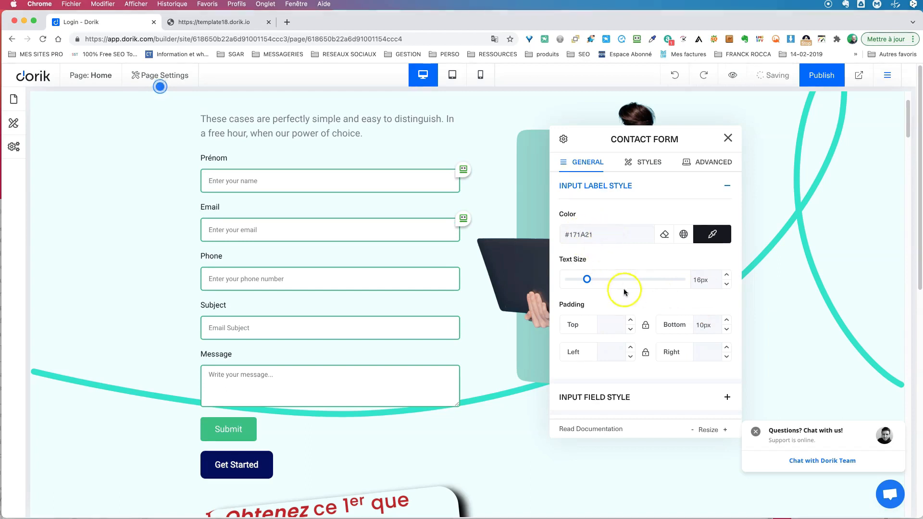
pyautogui.click(728, 398)
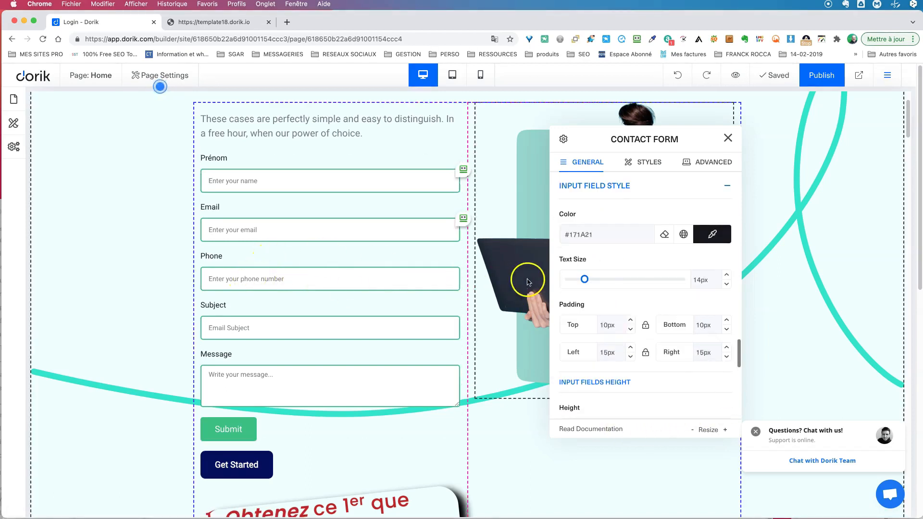
pyautogui.moveTo(592, 282)
pyautogui.mouseDown()
pyautogui.moveTo(608, 280)
pyautogui.moveTo(583, 280)
pyautogui.mouseUp()
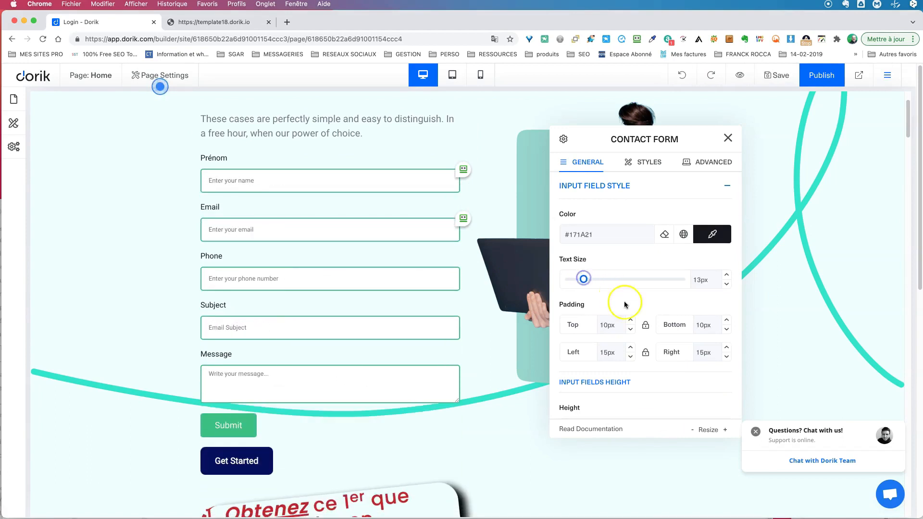
# Step: Try an input field height of 41px and a message textarea height of 8
pyautogui.scroll(-3, 649, 362)
pyautogui.scroll(-1, 647, 363)
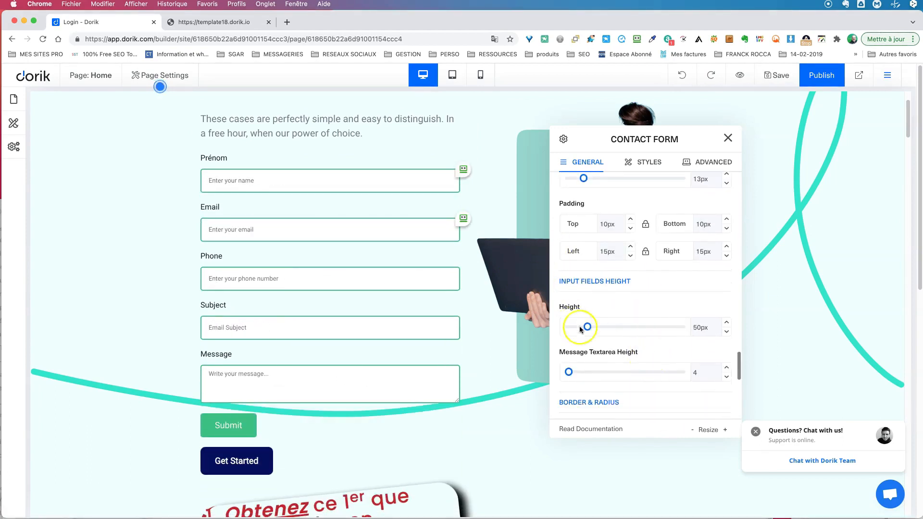
pyautogui.moveTo(587, 328); pyautogui.dragTo(580, 326)
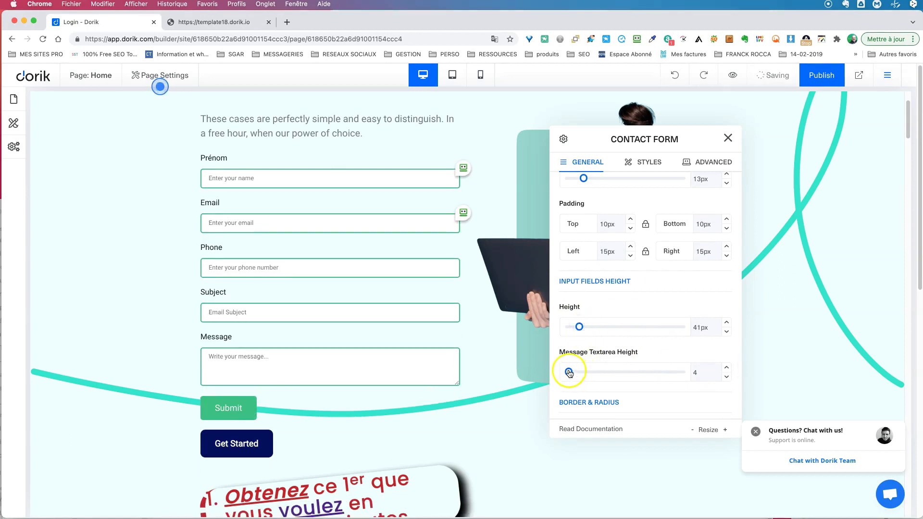
pyautogui.moveTo(585, 373); pyautogui.dragTo(610, 376)
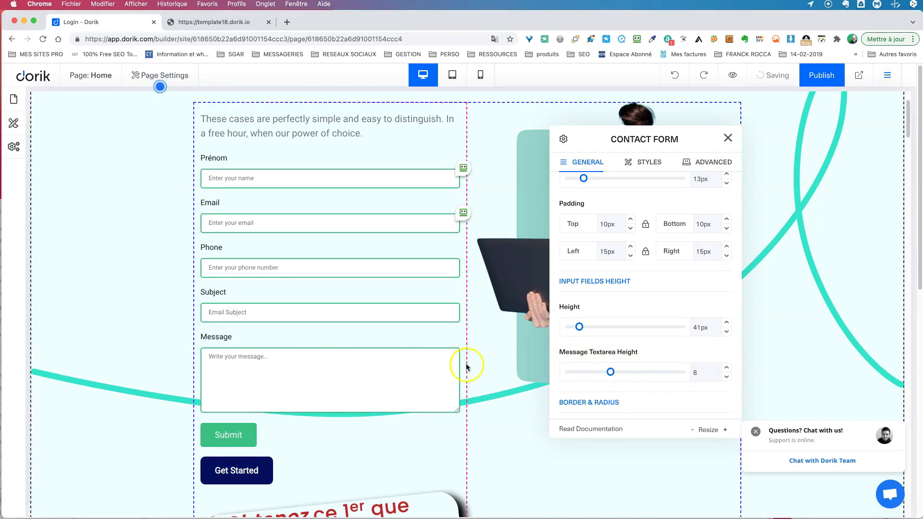
# Step: Set the border width of the form's input fields to 1px
pyautogui.scroll(-5, 644, 384)
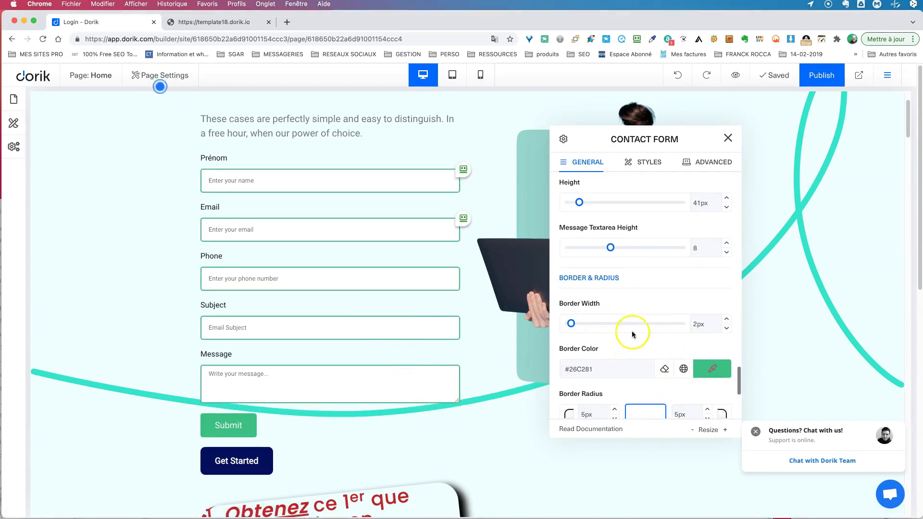
pyautogui.moveTo(572, 324)
pyautogui.mouseDown()
pyautogui.moveTo(584, 323)
pyautogui.moveTo(571, 325)
pyautogui.mouseUp()
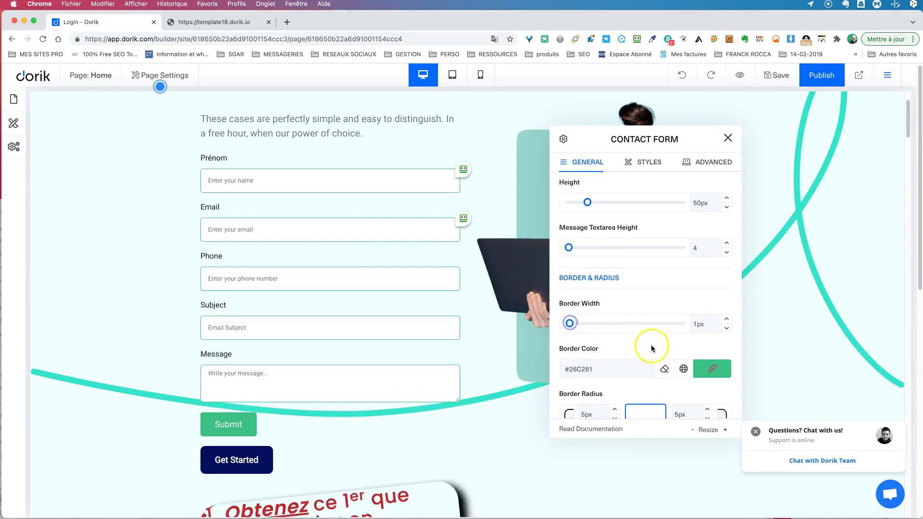
# Step: Try a grey #A19F9F background colour on the input fields and return it to white #FFFFFF
pyautogui.scroll(-5, 651, 346)
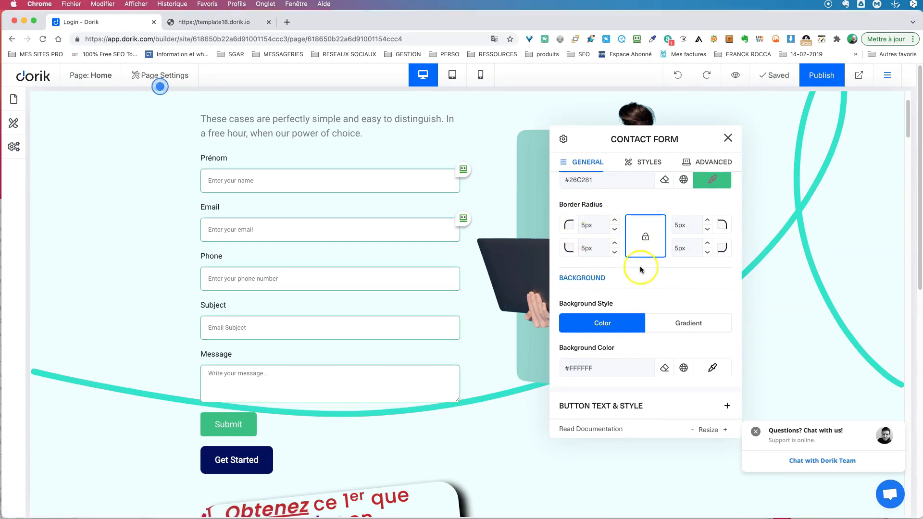
pyautogui.scroll(-1, 654, 280)
pyautogui.scroll(1, 655, 281)
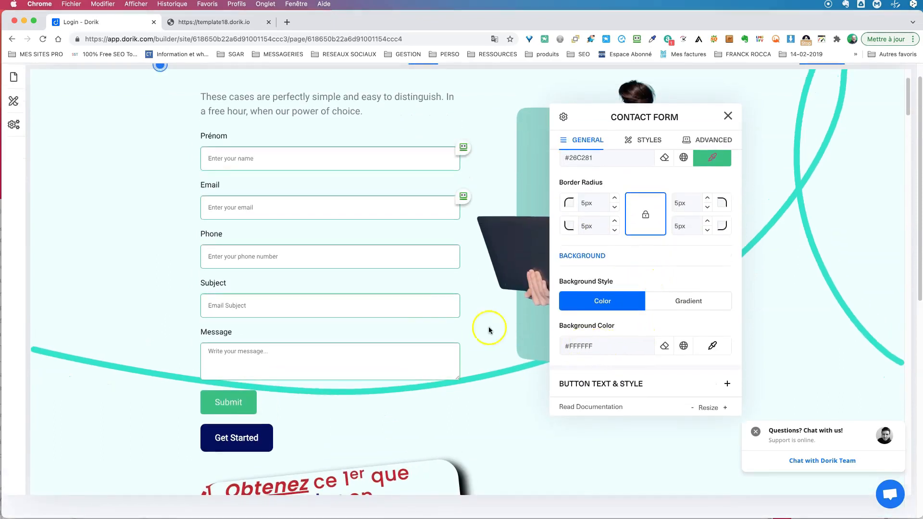
pyautogui.click(711, 346)
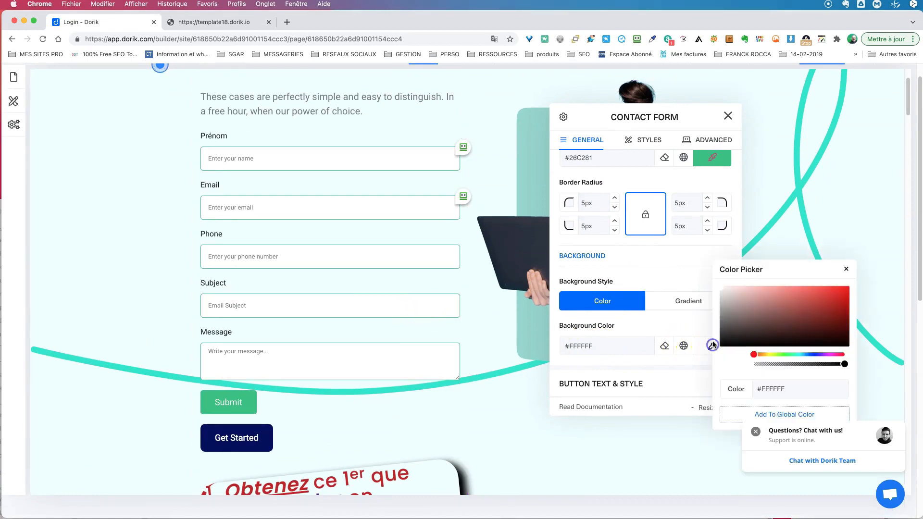
pyautogui.click(721, 309)
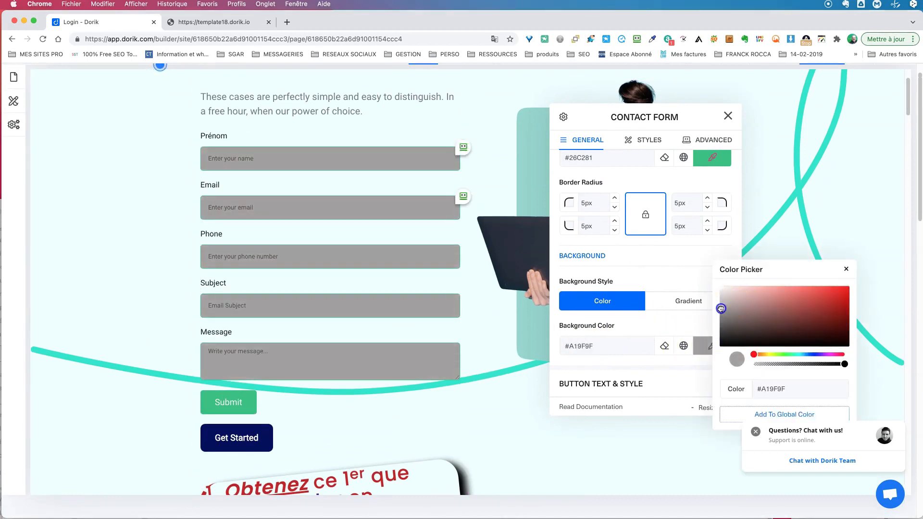
pyautogui.moveTo(720, 308); pyautogui.dragTo(720, 289)
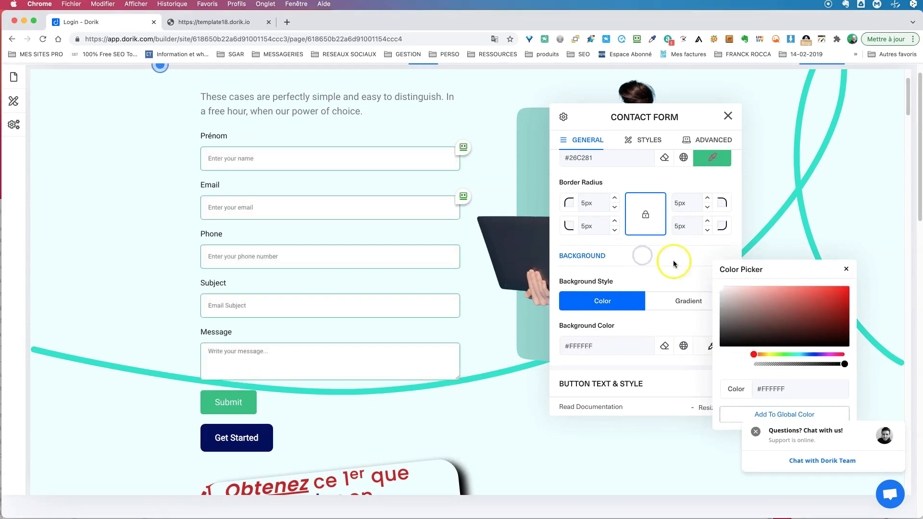
pyautogui.click(847, 269)
# Step: Expand the contact form's Button Text & Style settings
pyautogui.scroll(-4, 694, 300)
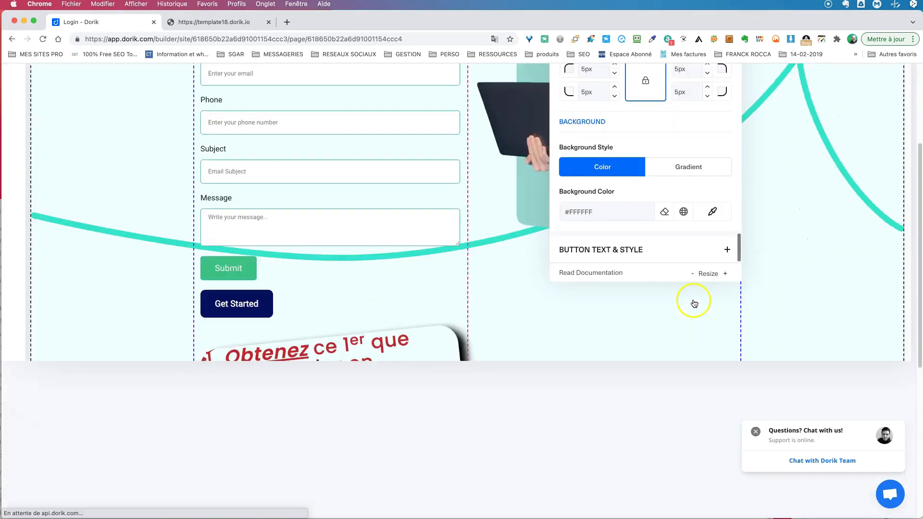
pyautogui.click(727, 249)
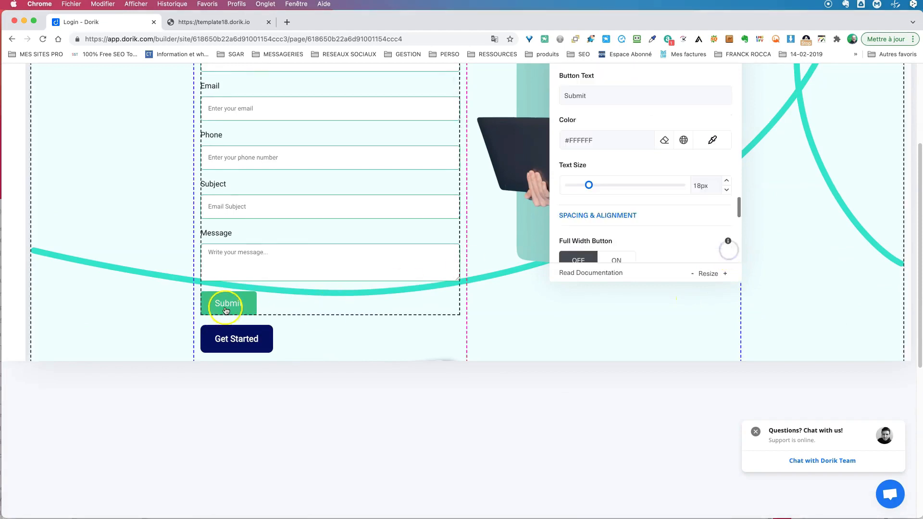
pyautogui.scroll(3, 680, 212)
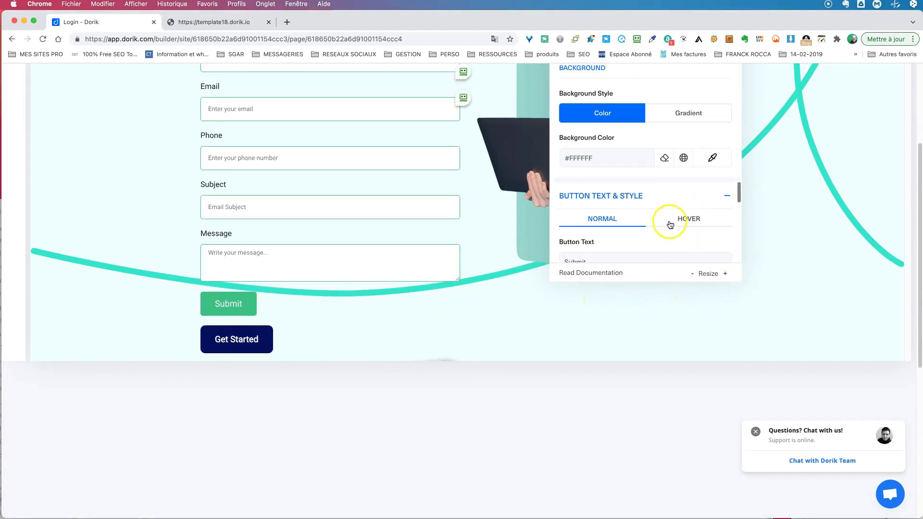
pyautogui.scroll(-3, 670, 221)
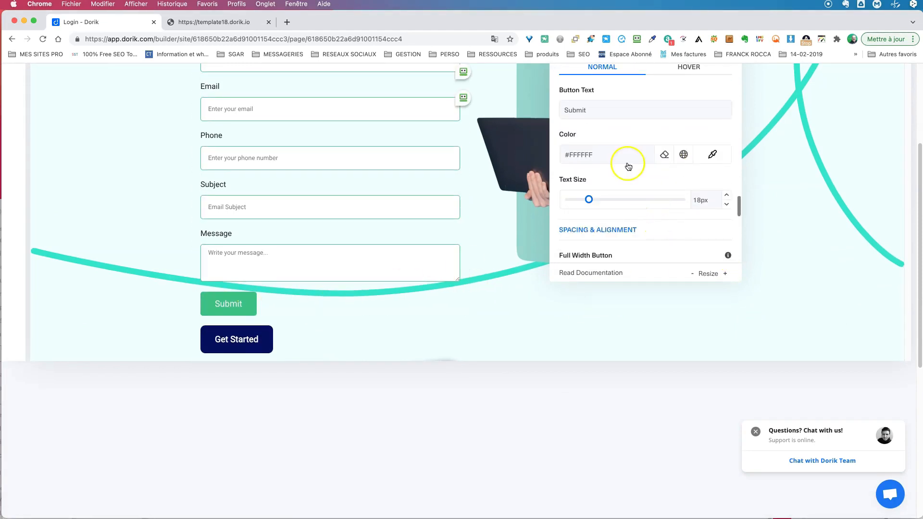
# Step: Try a yellow-orange #FFB200 text colour on the form's submit button and return it to white #FFFFFF
pyautogui.click(712, 155)
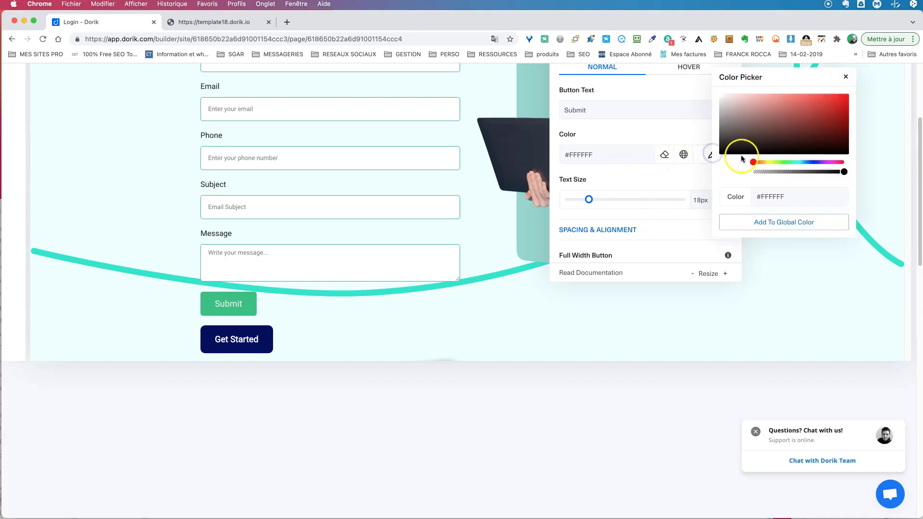
pyautogui.click(764, 162)
pyautogui.click(784, 106)
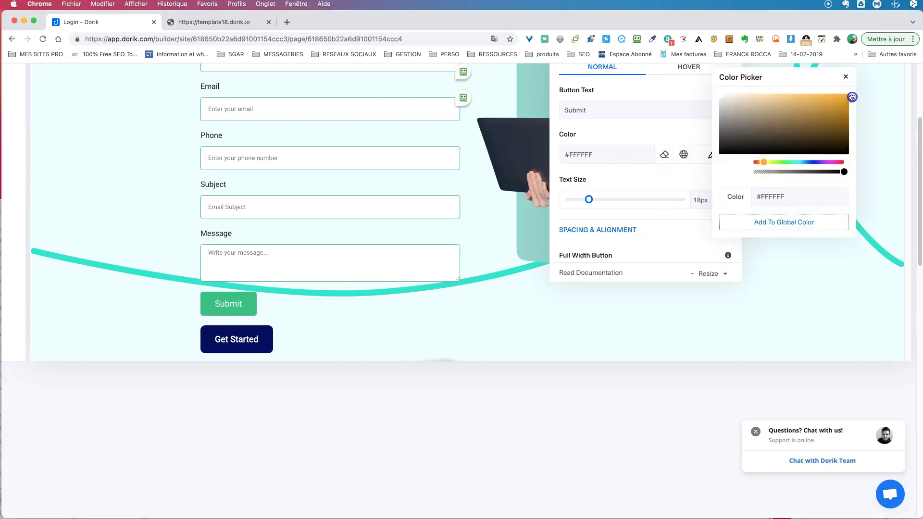
pyautogui.moveTo(851, 99); pyautogui.dragTo(853, 93)
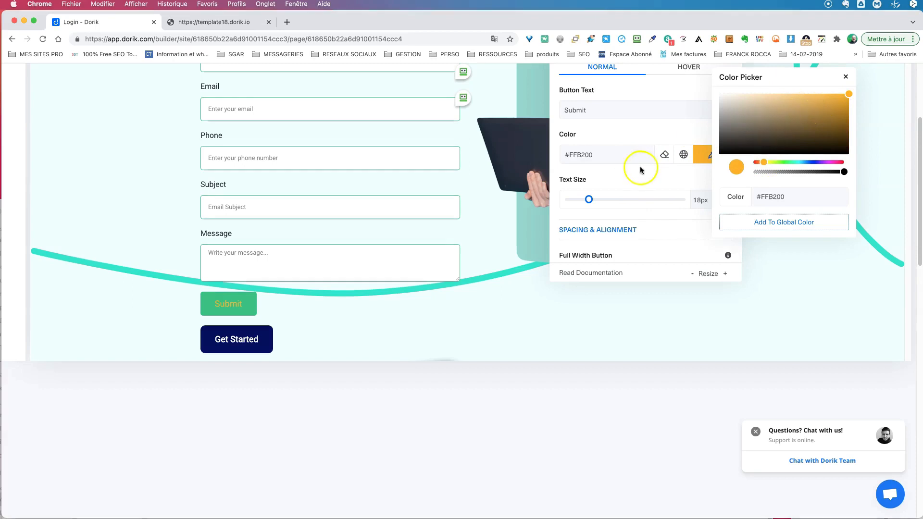
pyautogui.moveTo(731, 99); pyautogui.dragTo(722, 95)
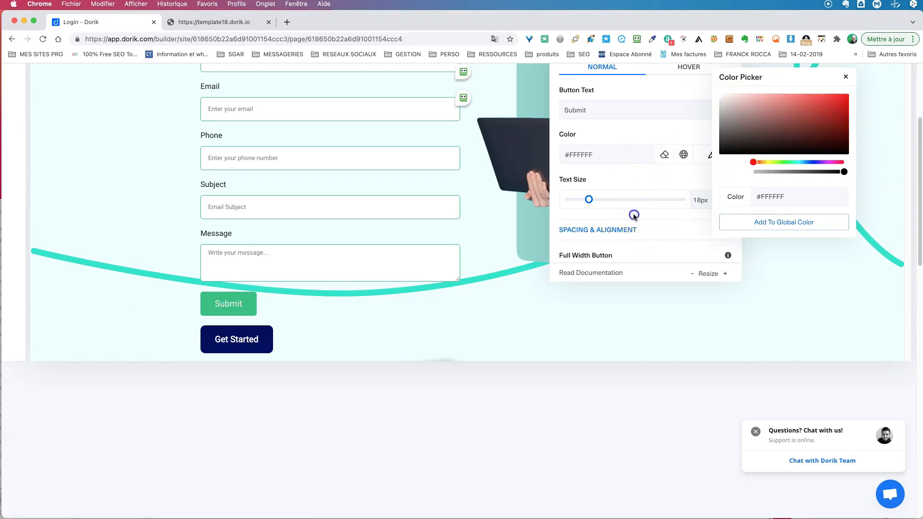
pyautogui.click(846, 77)
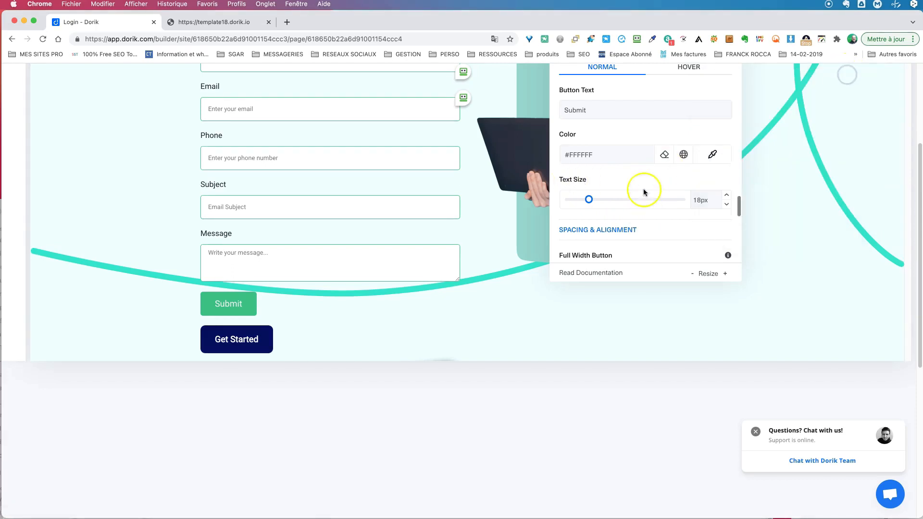
# Step: Translate the page into French and set the submit button's background colour to orange #FF9308
pyautogui.scroll(-3, 666, 192)
pyautogui.scroll(-2, 666, 192)
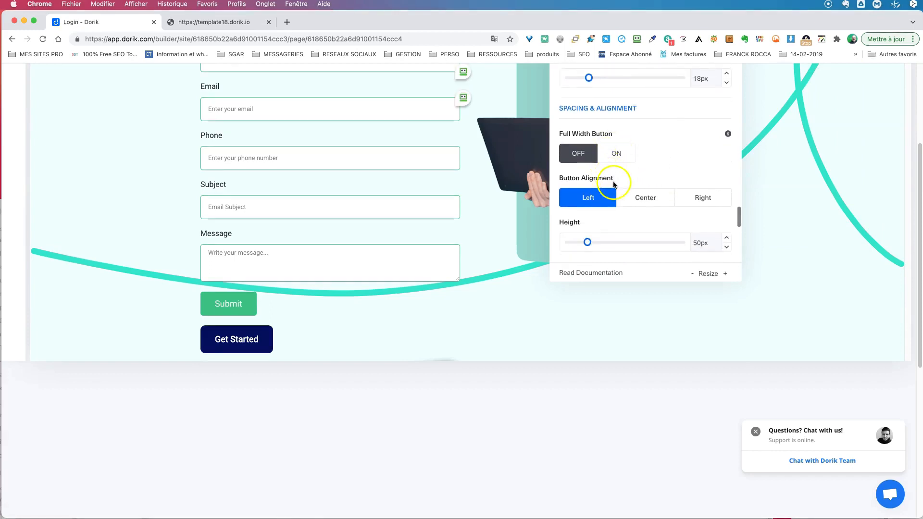
pyautogui.scroll(-3, 625, 183)
pyautogui.scroll(3, 633, 181)
pyautogui.scroll(-10, 644, 184)
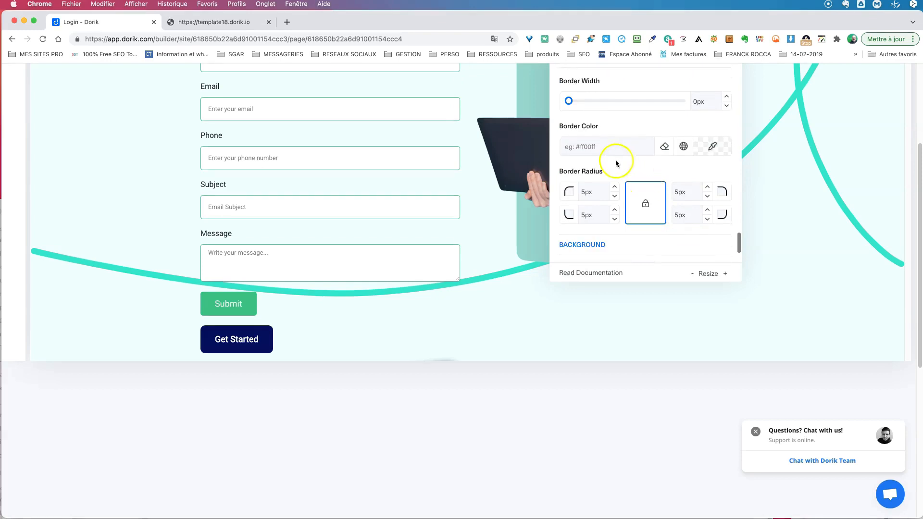
pyautogui.scroll(-3, 625, 164)
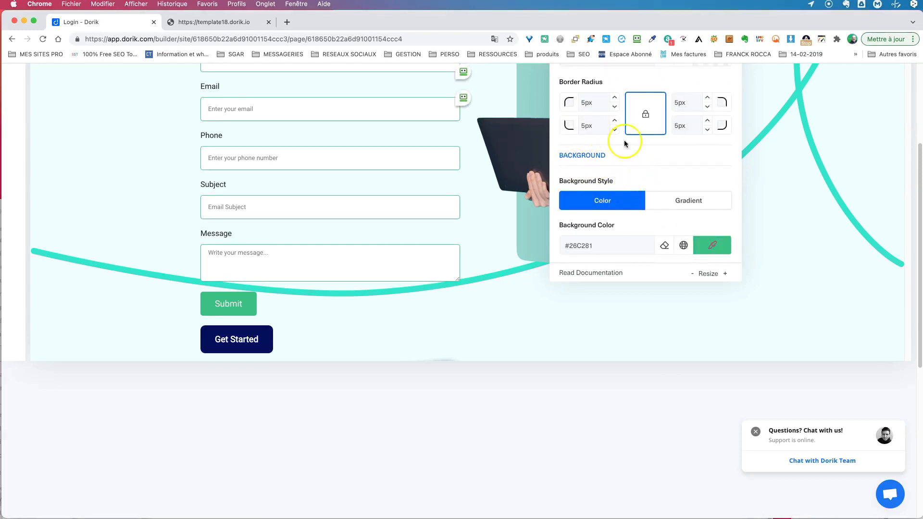
pyautogui.click(494, 41)
pyautogui.click(430, 59)
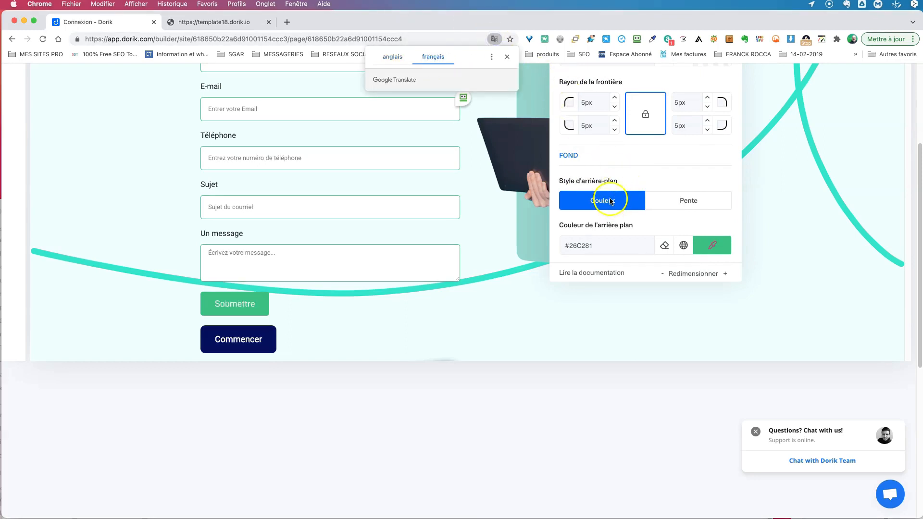
pyautogui.click(713, 247)
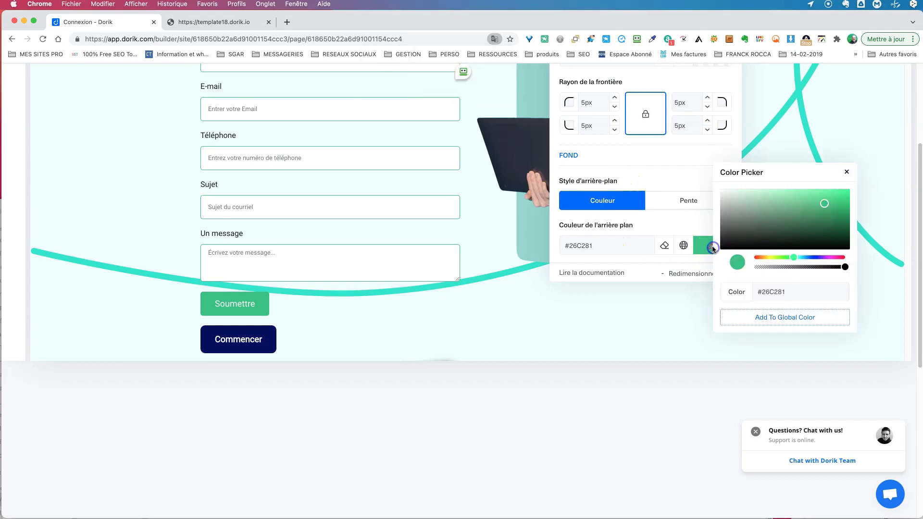
pyautogui.click(763, 256)
pyautogui.click(847, 188)
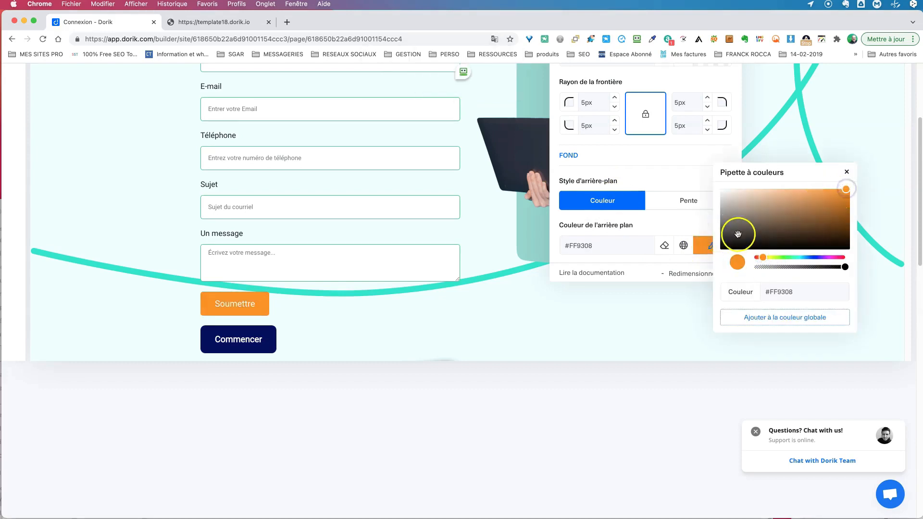
# Step: Switch the page back to English and close the colour picker
pyautogui.click(495, 38)
pyautogui.click(390, 58)
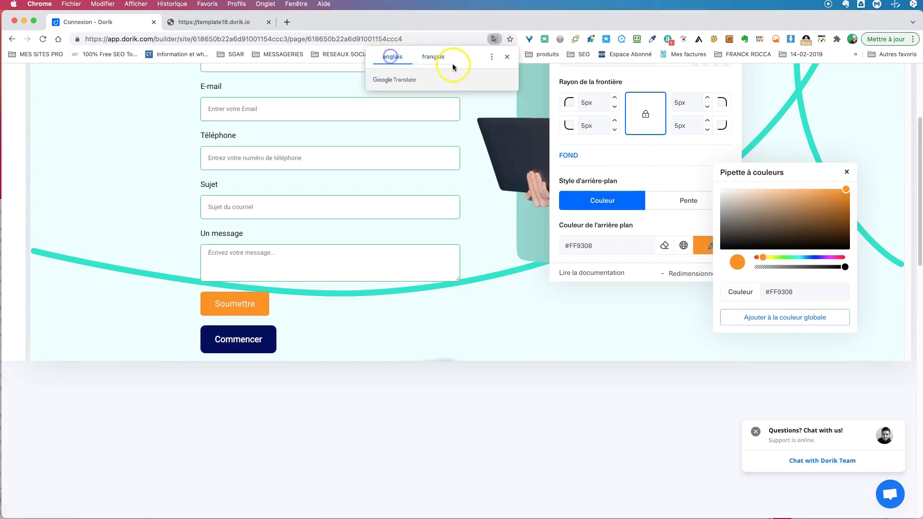
pyautogui.scroll(2, 650, 173)
pyautogui.scroll(10, 650, 168)
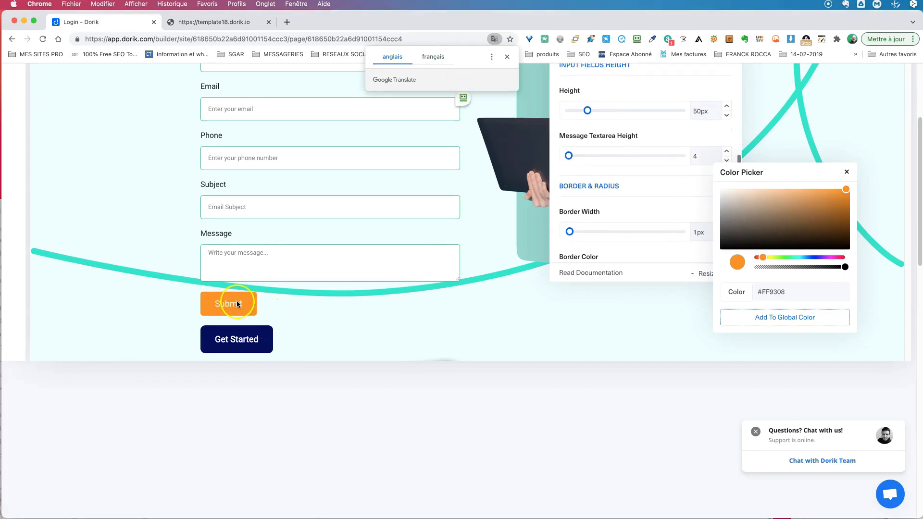
pyautogui.click(848, 172)
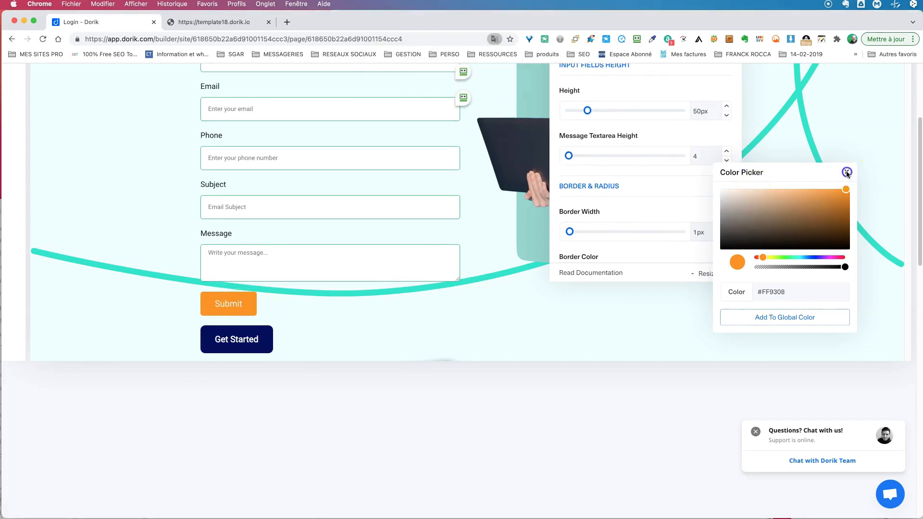
# Step: Review the contact form's general settings, from the field labels and placeholders through the form, label, input field and button styles
pyautogui.scroll(-5, 643, 208)
pyautogui.scroll(2, 642, 210)
pyautogui.scroll(-1, 642, 211)
pyautogui.scroll(5, 642, 210)
pyautogui.scroll(-4, 642, 210)
pyautogui.scroll(10, 643, 209)
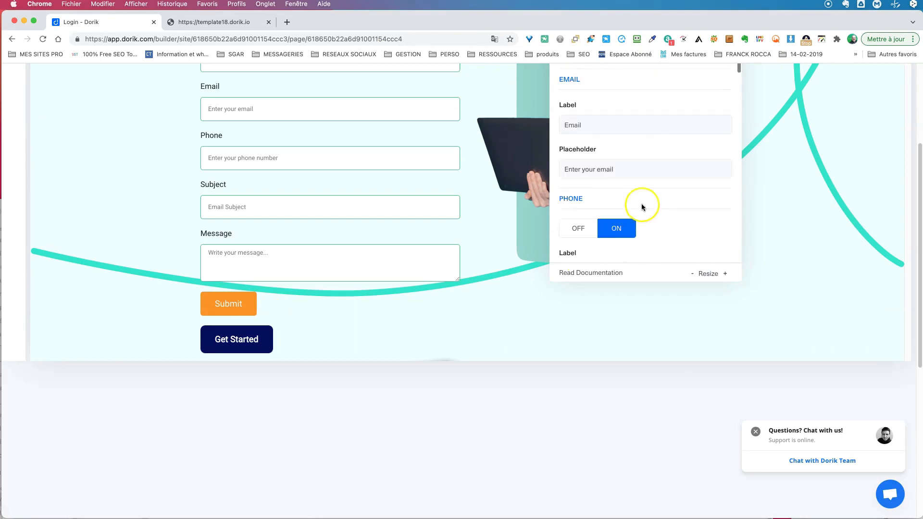
pyautogui.scroll(-8, 675, 208)
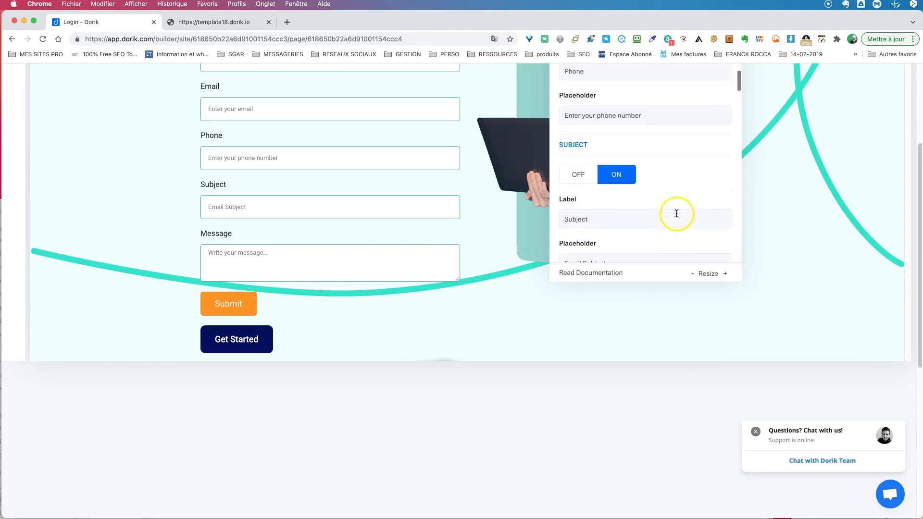
pyautogui.scroll(-10, 675, 214)
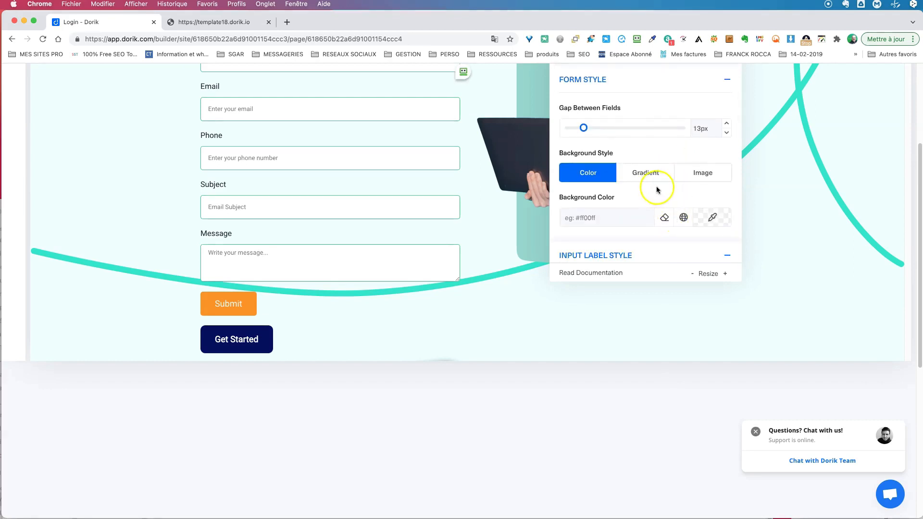
pyautogui.scroll(-2, 659, 191)
pyautogui.scroll(-5, 660, 191)
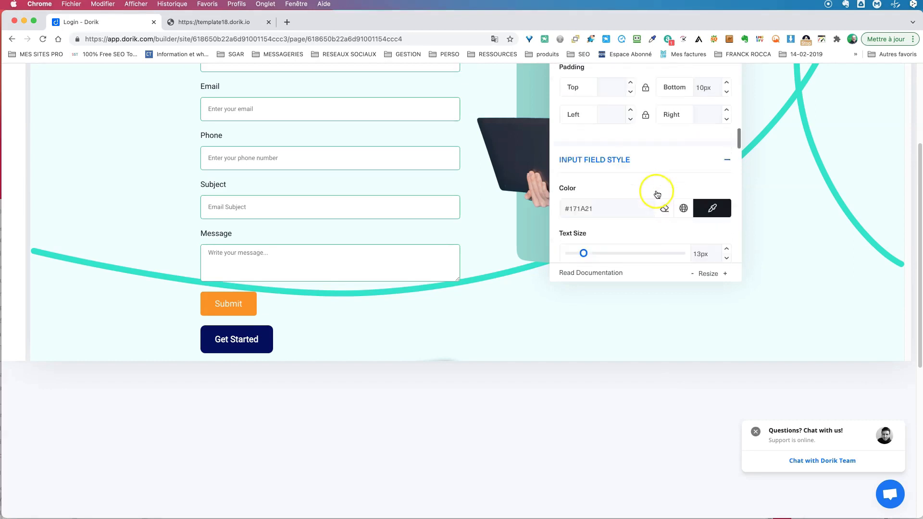
pyautogui.scroll(-8, 657, 193)
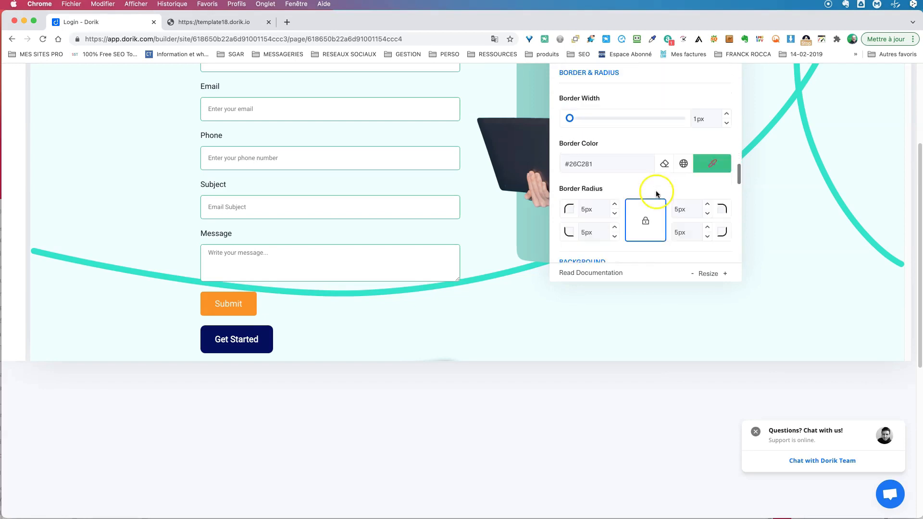
pyautogui.scroll(-5, 656, 193)
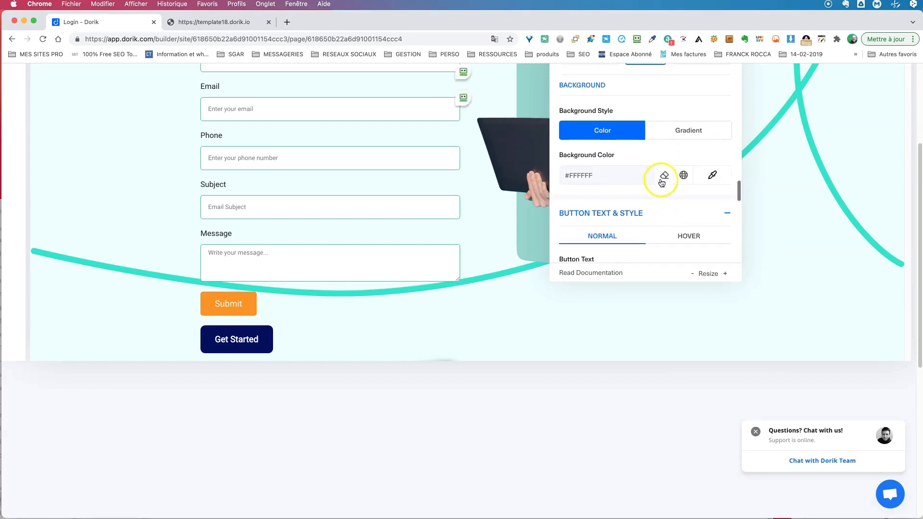
pyautogui.scroll(-3, 649, 173)
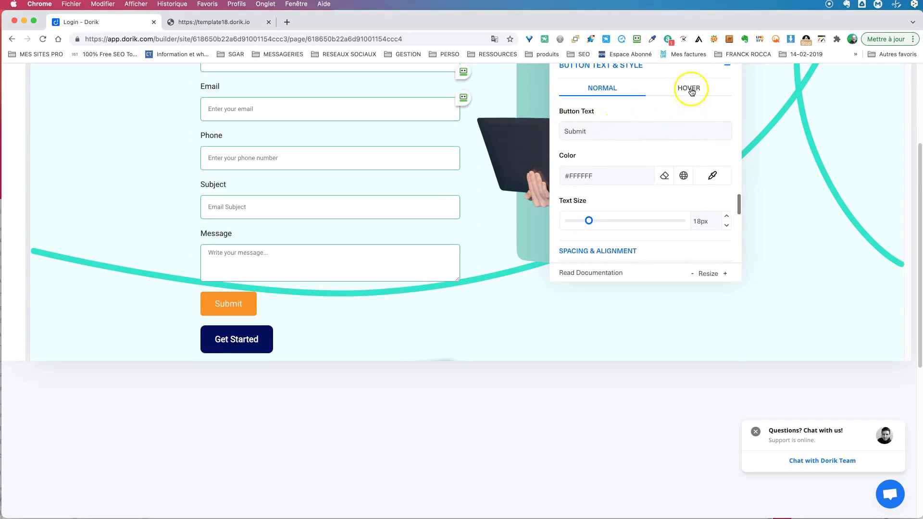
pyautogui.scroll(-5, 670, 143)
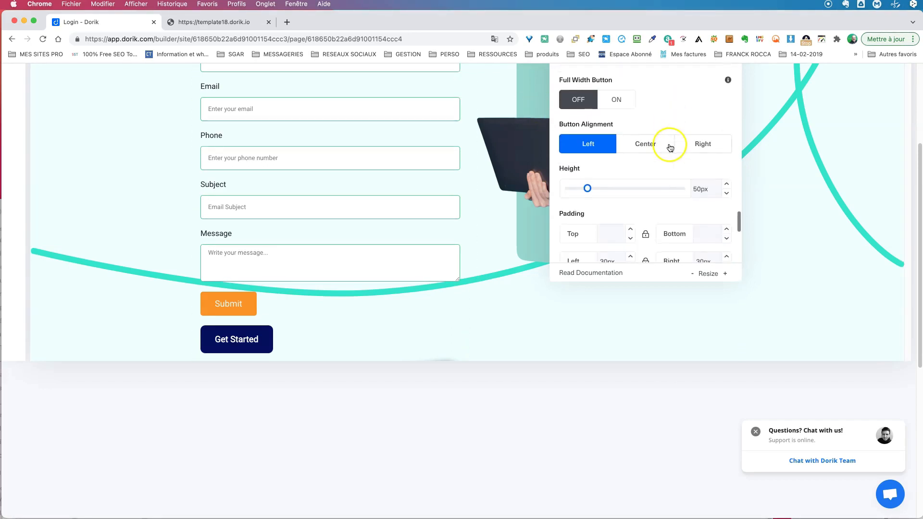
pyautogui.scroll(-6, 670, 147)
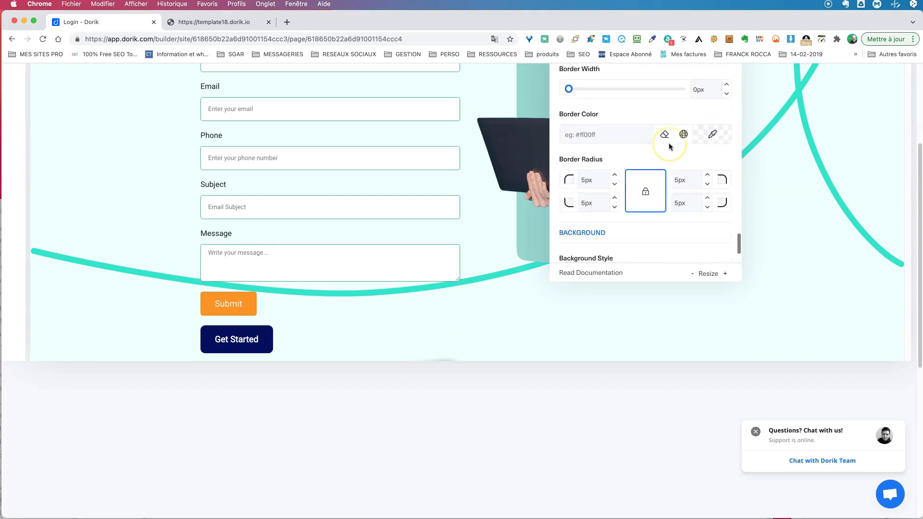
pyautogui.scroll(-5, 668, 143)
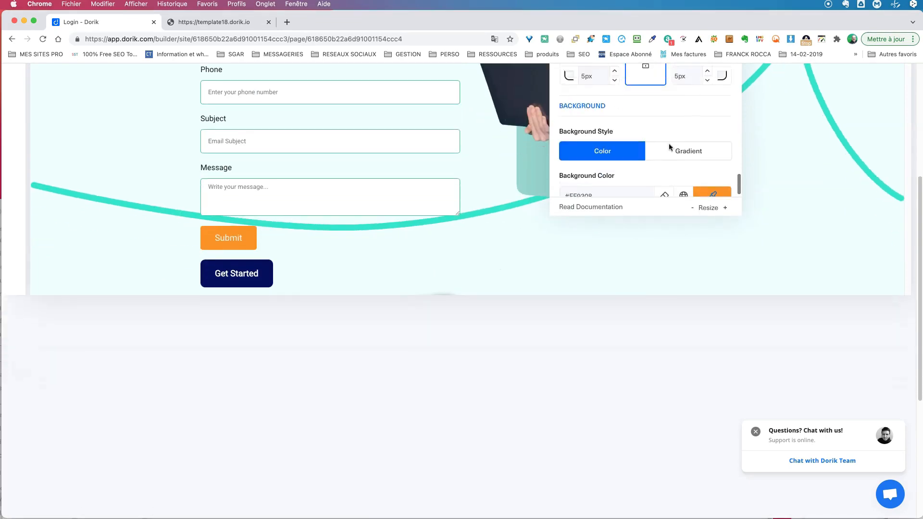
pyautogui.scroll(5, 671, 146)
pyautogui.scroll(6, 817, 178)
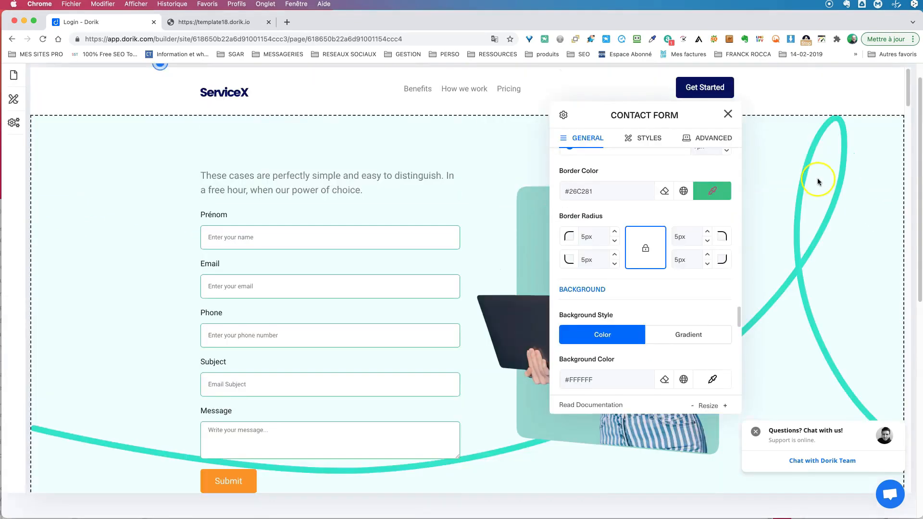
pyautogui.scroll(-1, 639, 328)
pyautogui.scroll(5, 640, 328)
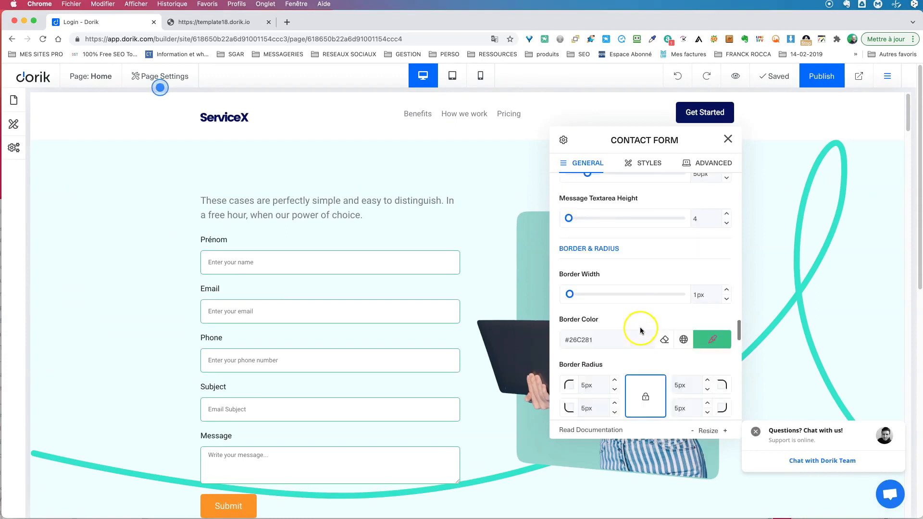
pyautogui.scroll(6, 640, 327)
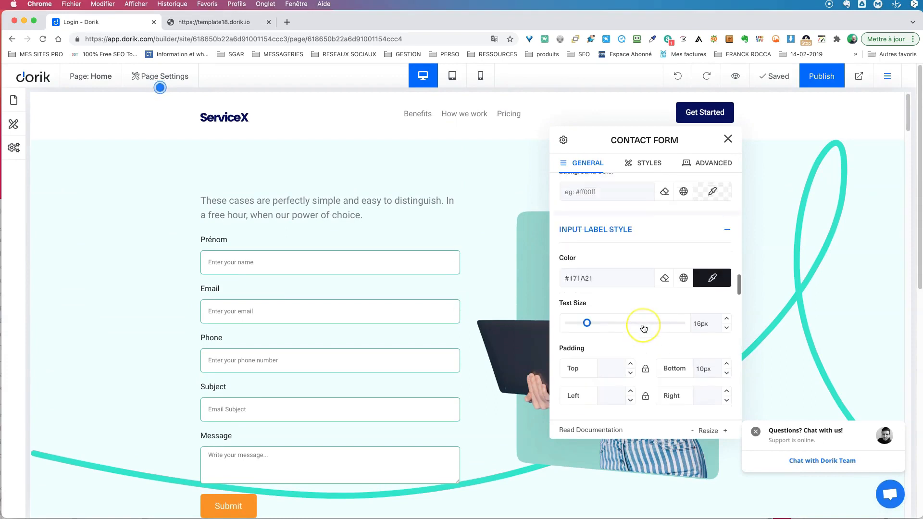
pyautogui.scroll(8, 644, 328)
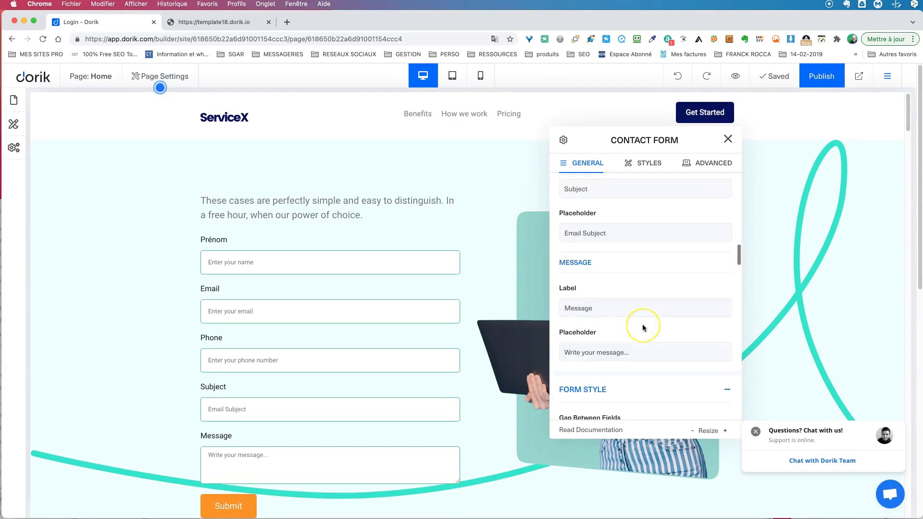
pyautogui.scroll(-8, 644, 328)
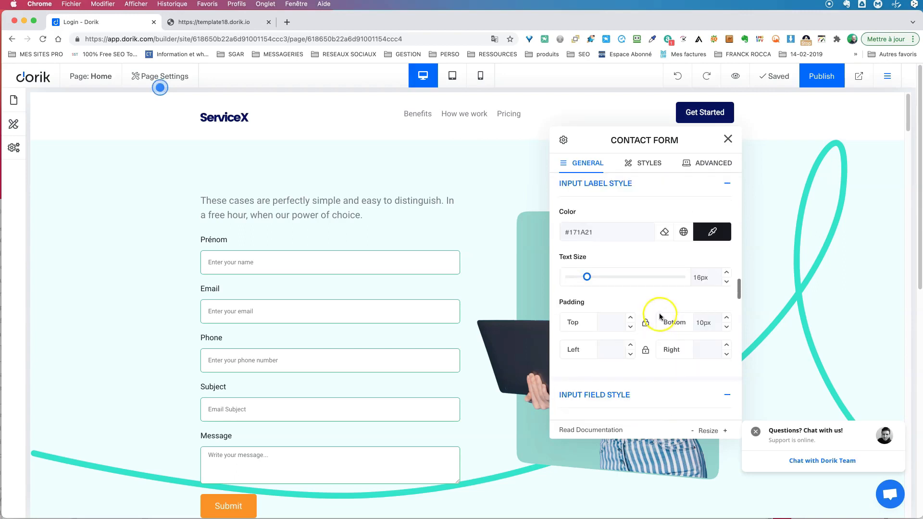
pyautogui.scroll(-8, 660, 317)
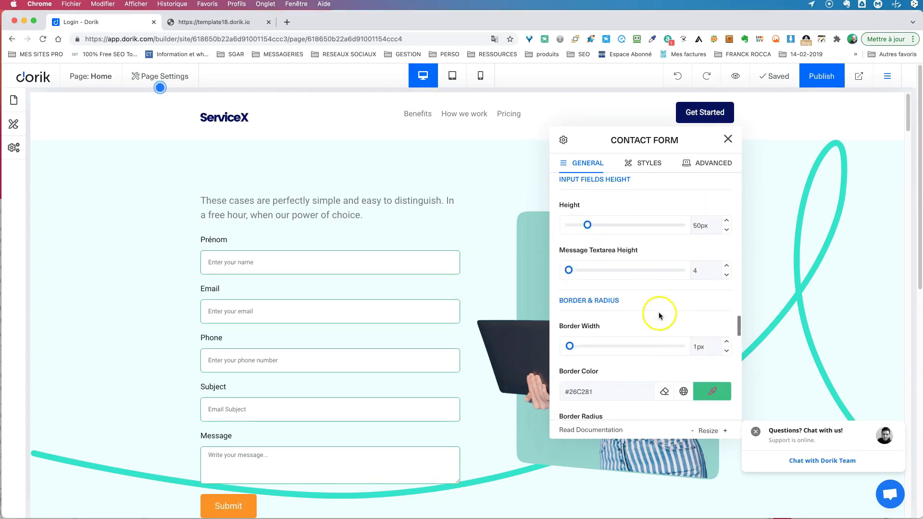
pyautogui.scroll(-2, 660, 317)
pyautogui.scroll(-5, 660, 313)
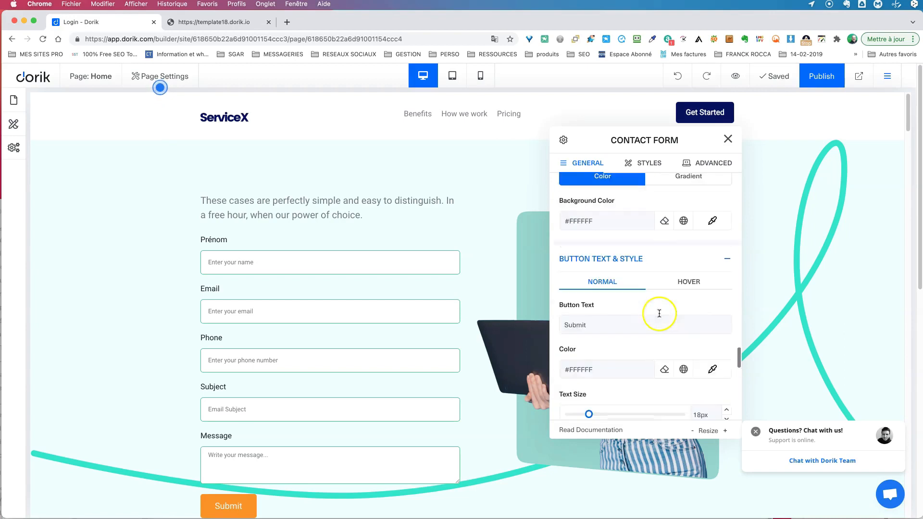
# Step: Set the submit button's hover background colour to light cream #FAE3C3
pyautogui.scroll(2, 659, 221)
pyautogui.click(691, 274)
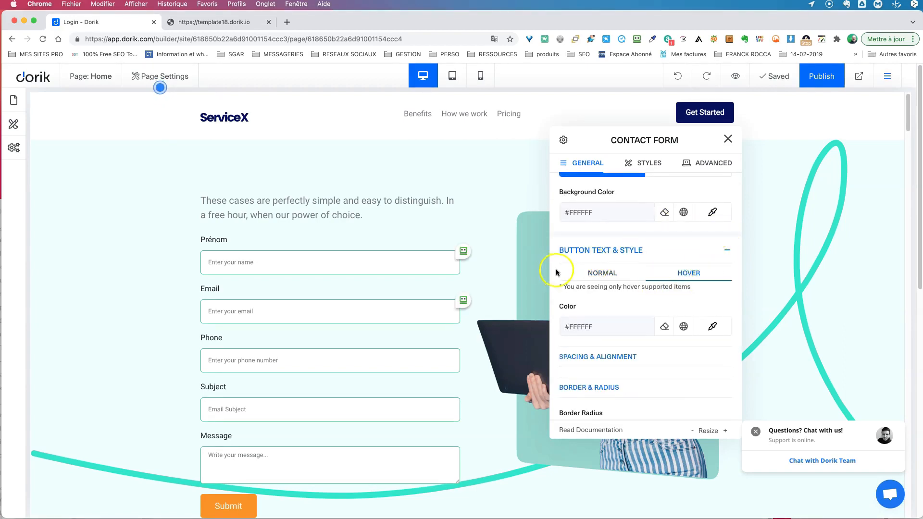
pyautogui.scroll(-2, 466, 367)
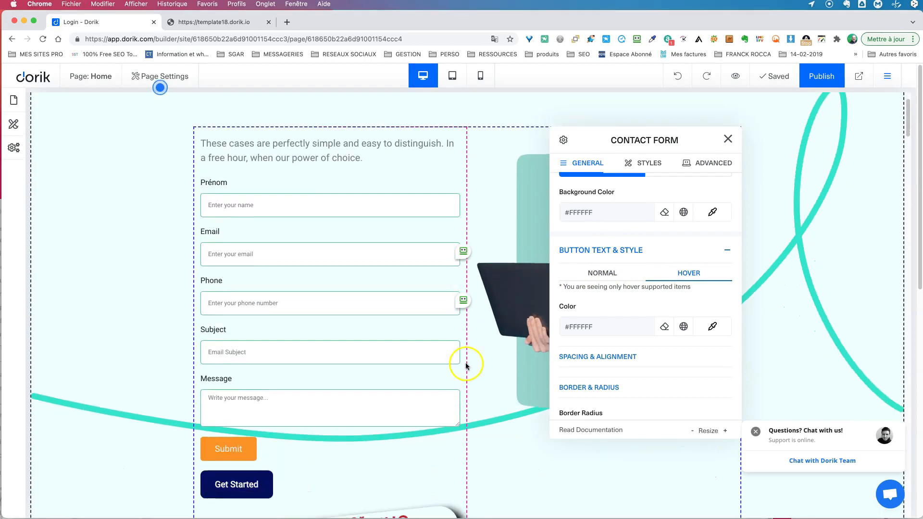
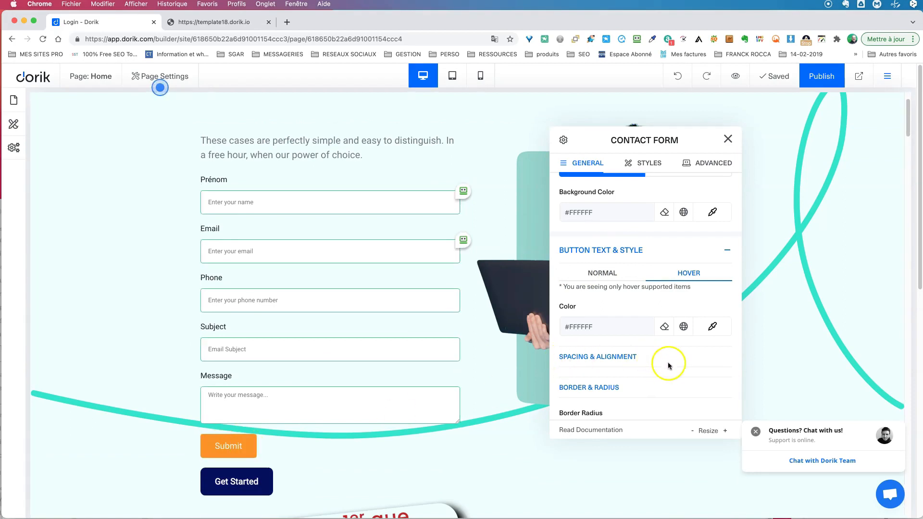
pyautogui.scroll(-3, 658, 360)
pyautogui.scroll(-2, 660, 355)
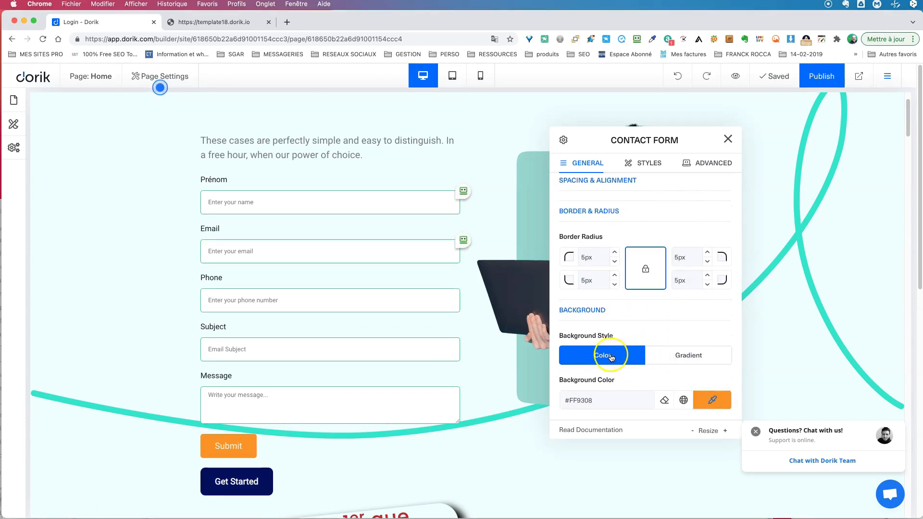
pyautogui.click(718, 399)
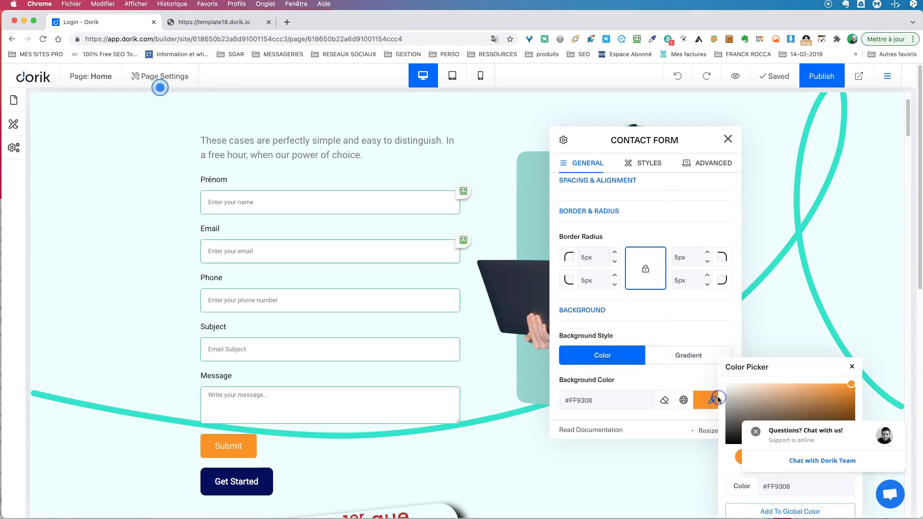
pyautogui.click(755, 385)
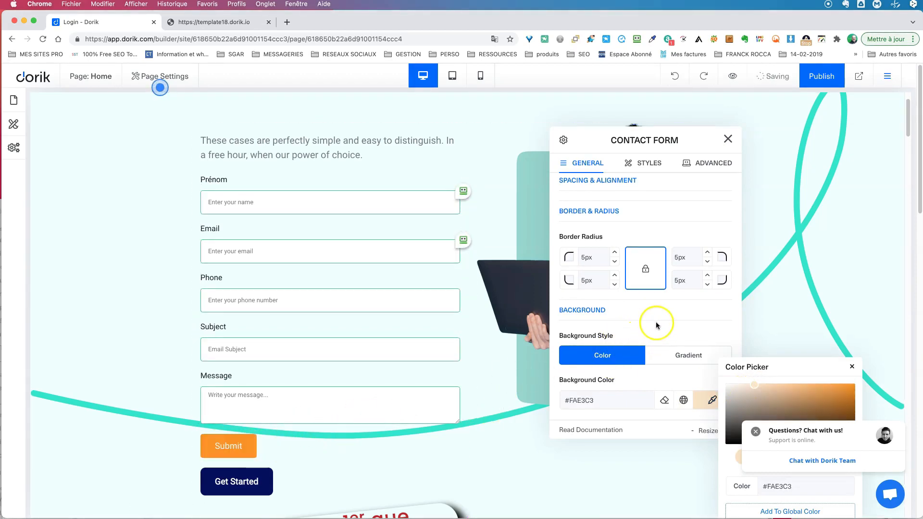
# Step: Set the submit button's hover text colour to black #000000, preview it on the form and close both colour pickers
pyautogui.scroll(3, 656, 322)
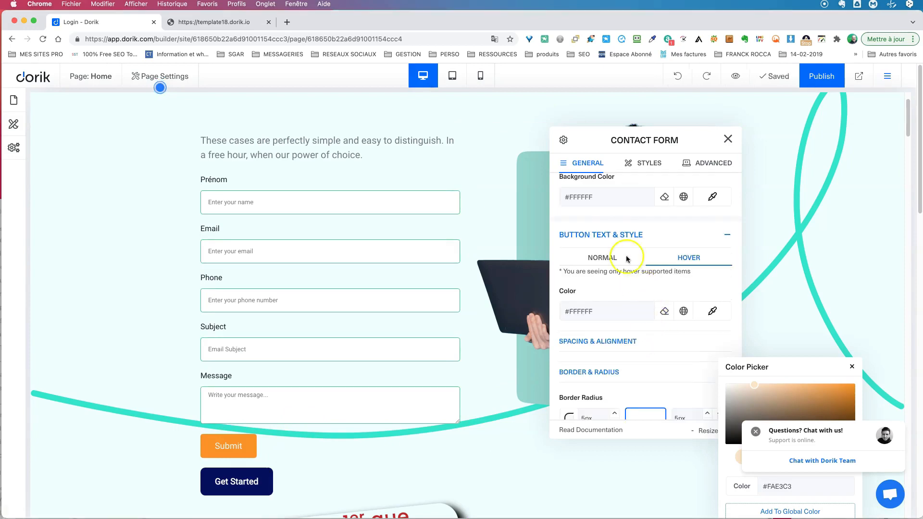
pyautogui.click(716, 310)
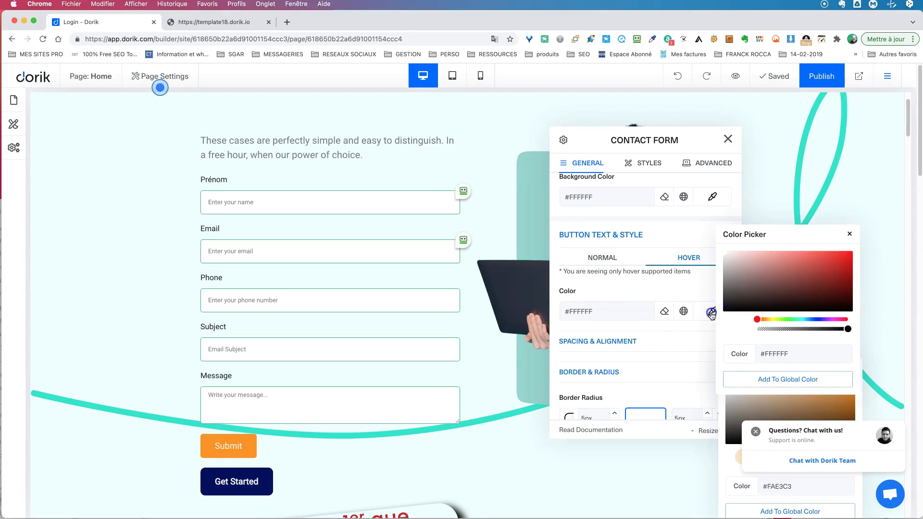
pyautogui.moveTo(711, 313); pyautogui.dragTo(715, 311)
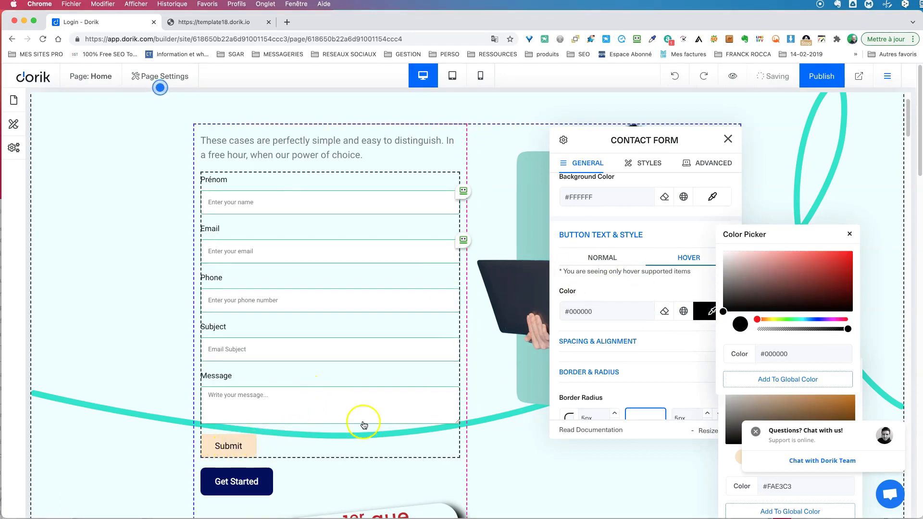
pyautogui.click(625, 357)
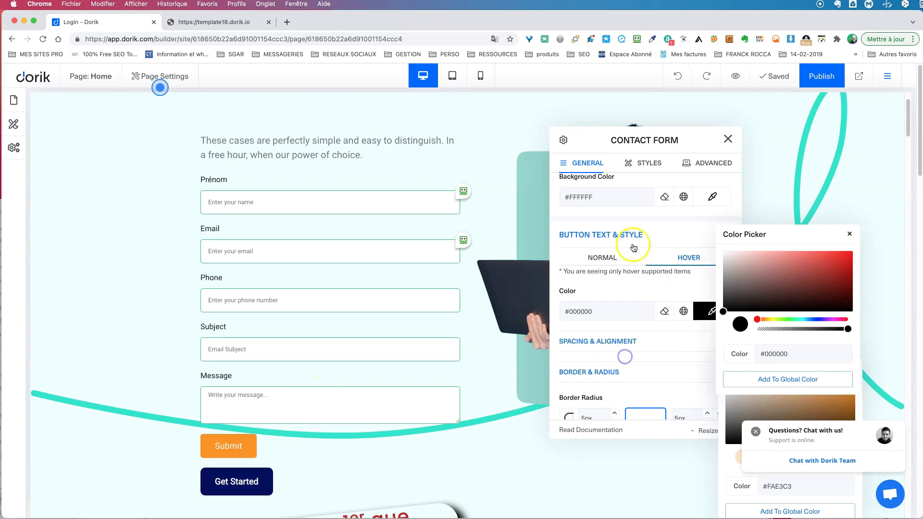
pyautogui.click(850, 234)
pyautogui.scroll(-4, 652, 310)
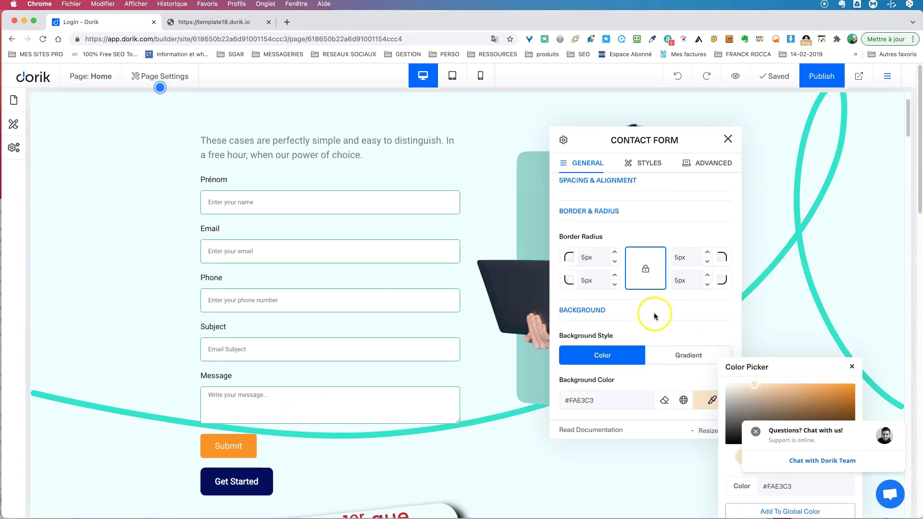
pyautogui.click(852, 367)
# Step: Examine the contact form's transform styles and its advanced animation, HTML selector, hover transition, visibility and custom CSS settings
pyautogui.scroll(-5, 654, 262)
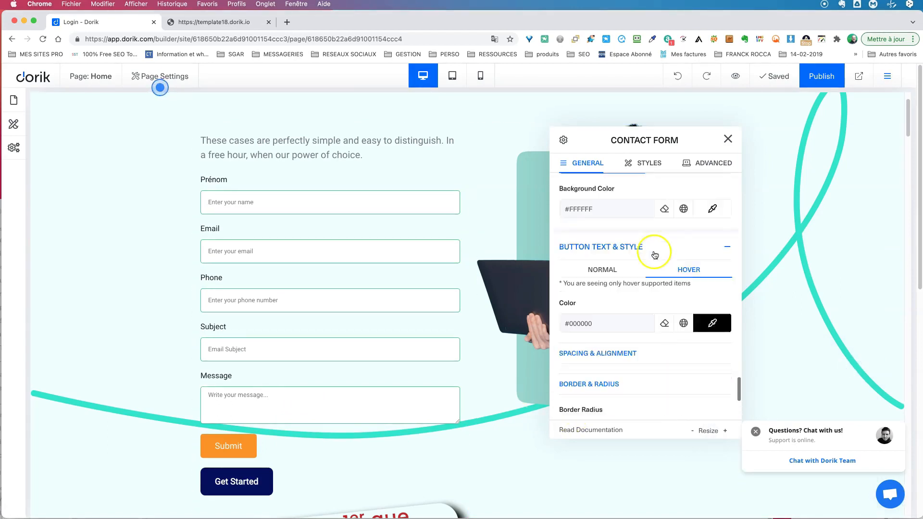
pyautogui.scroll(2, 656, 231)
pyautogui.click(650, 163)
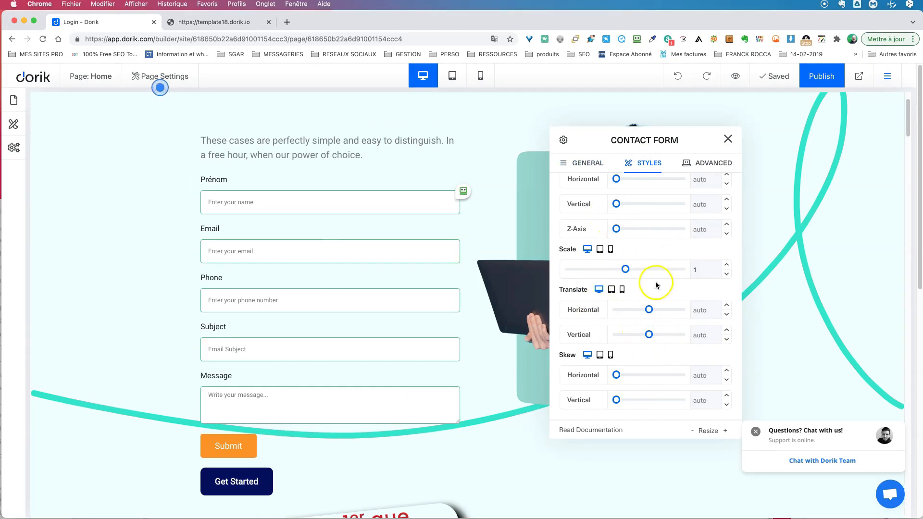
pyautogui.scroll(-3, 656, 281)
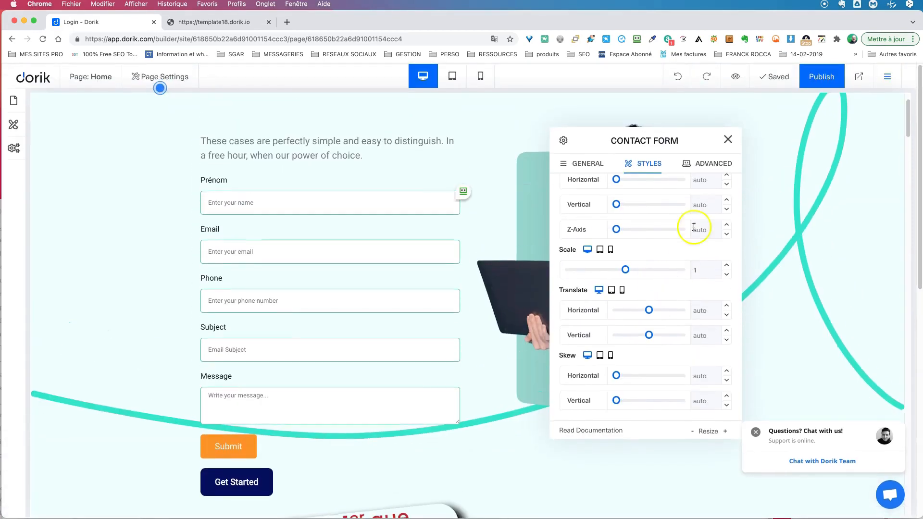
pyautogui.click(704, 164)
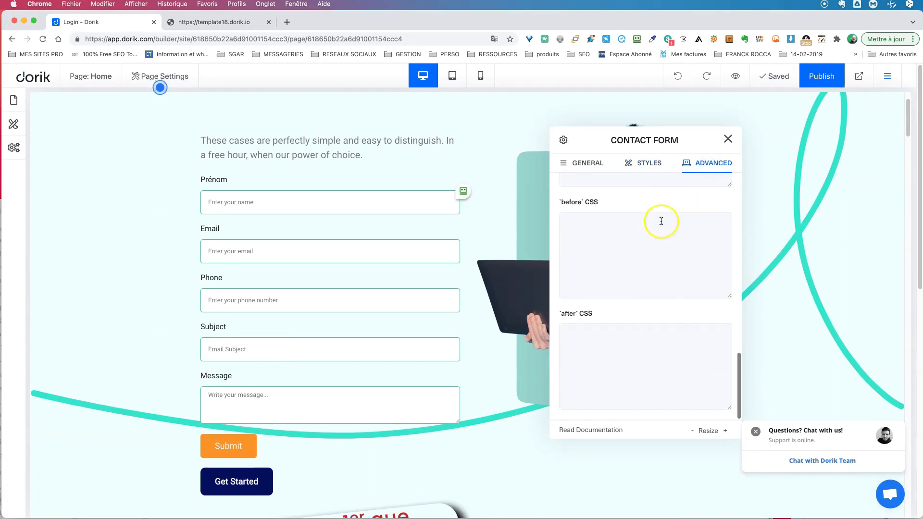
pyautogui.scroll(10, 665, 223)
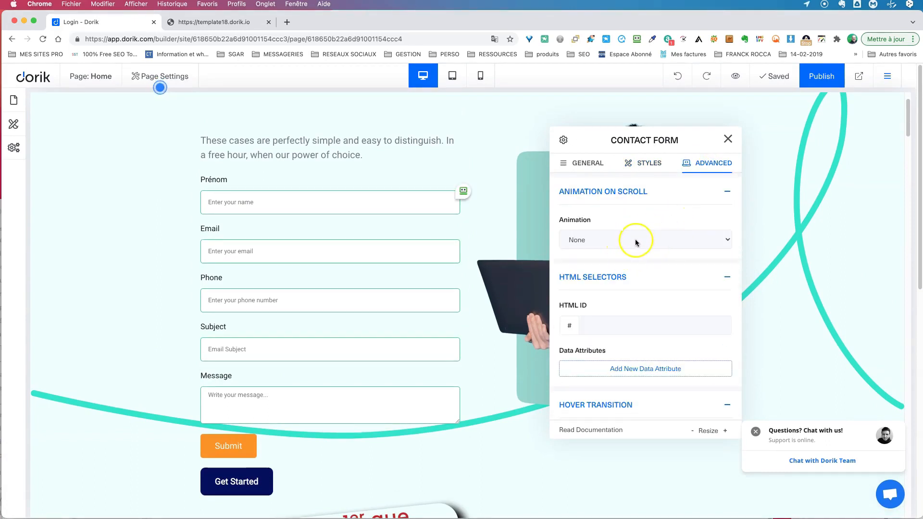
pyautogui.scroll(-5, 646, 276)
pyautogui.scroll(2, 654, 282)
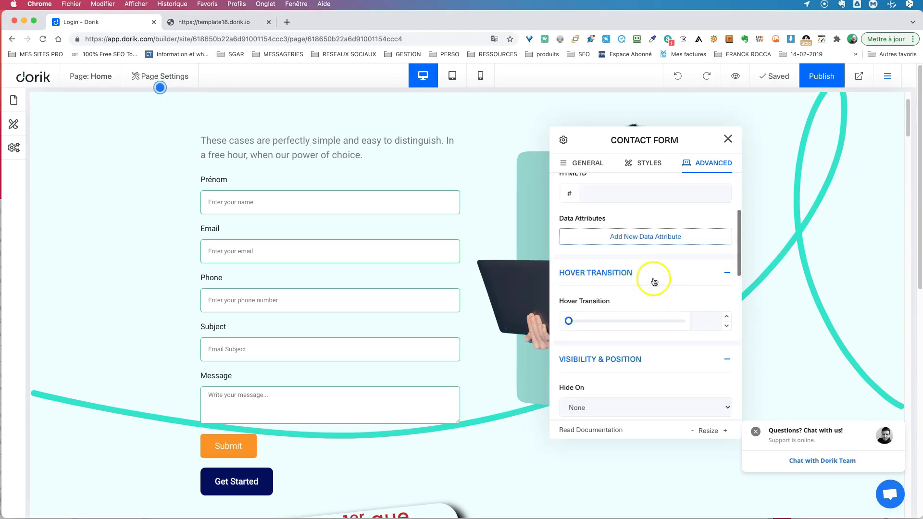
pyautogui.scroll(-4, 648, 320)
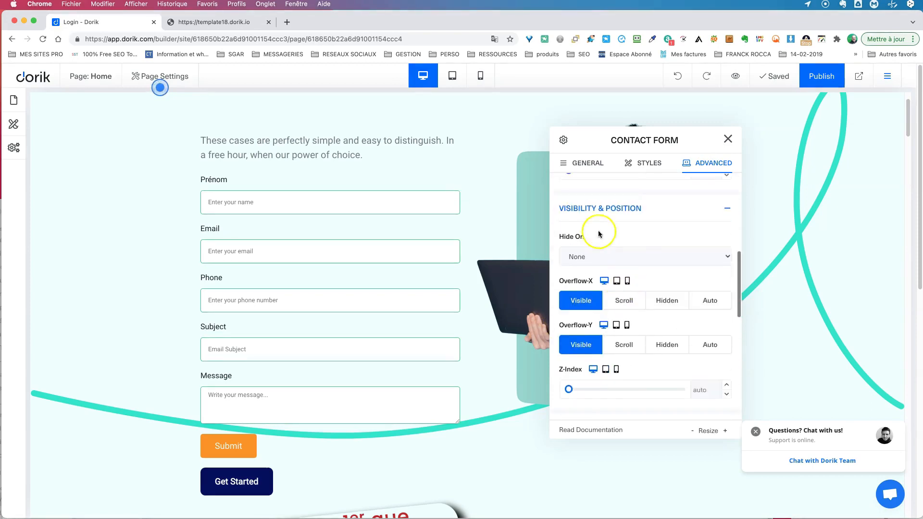
pyautogui.scroll(-2, 654, 305)
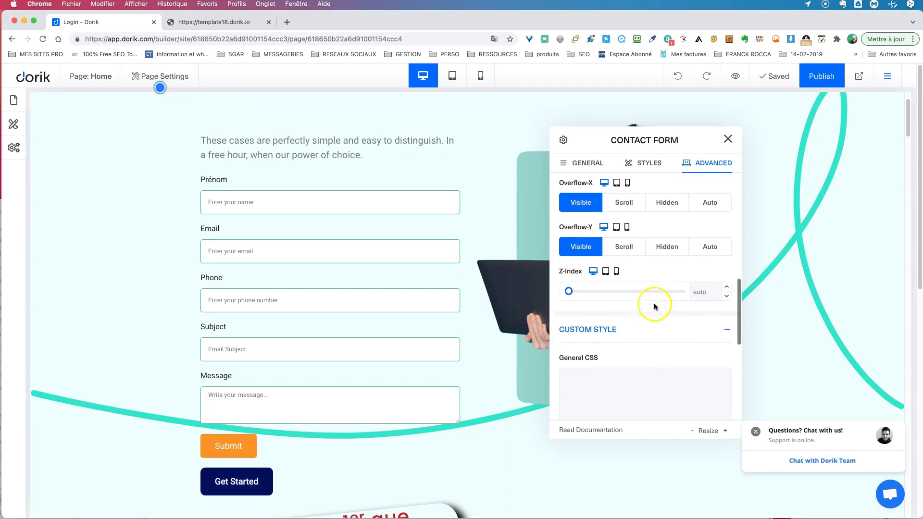
pyautogui.scroll(-4, 646, 309)
pyautogui.scroll(-4, 643, 308)
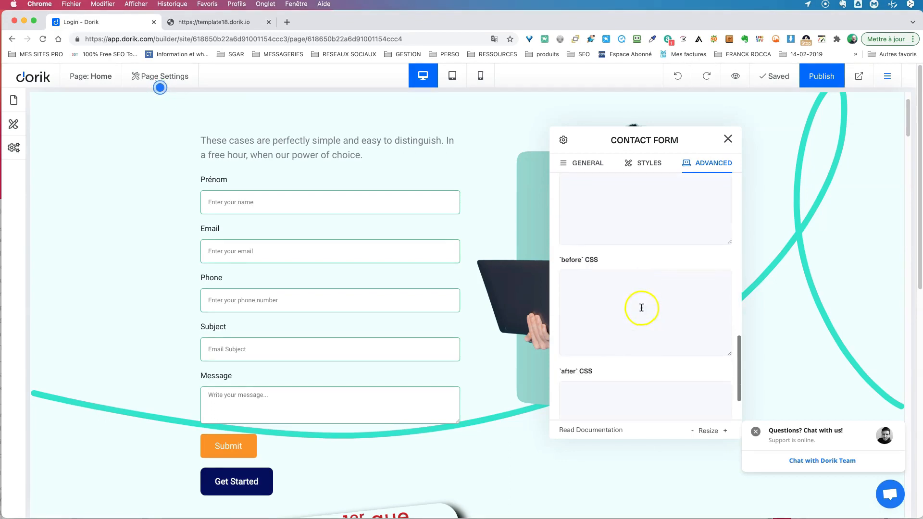
pyautogui.scroll(8, 581, 202)
pyautogui.scroll(2, 581, 202)
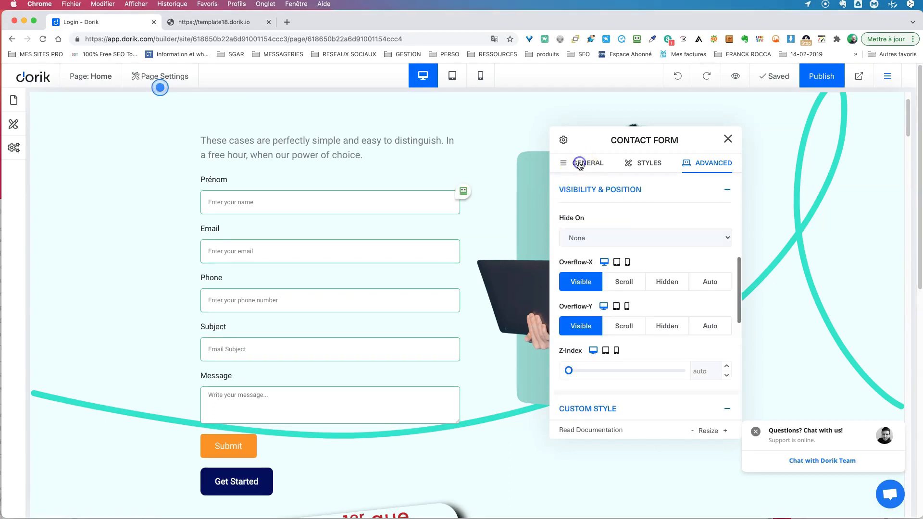
# Step: Go through the contact form's general settings again, from the name field to the normal button background, and close the settings
pyautogui.click(585, 162)
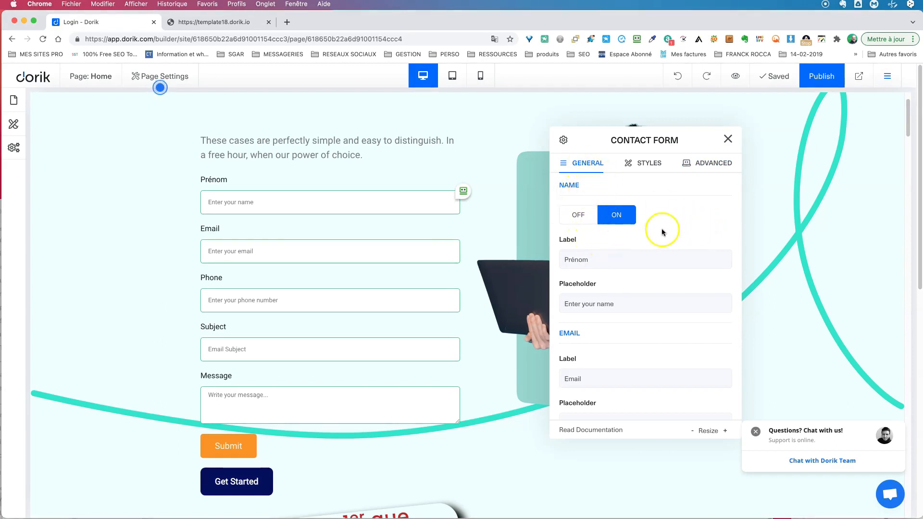
pyautogui.scroll(-5, 679, 248)
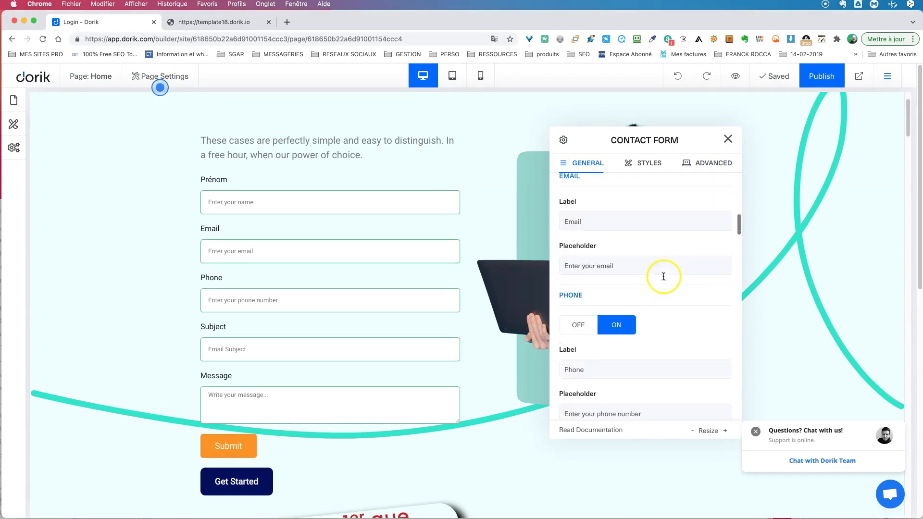
pyautogui.scroll(-3, 665, 288)
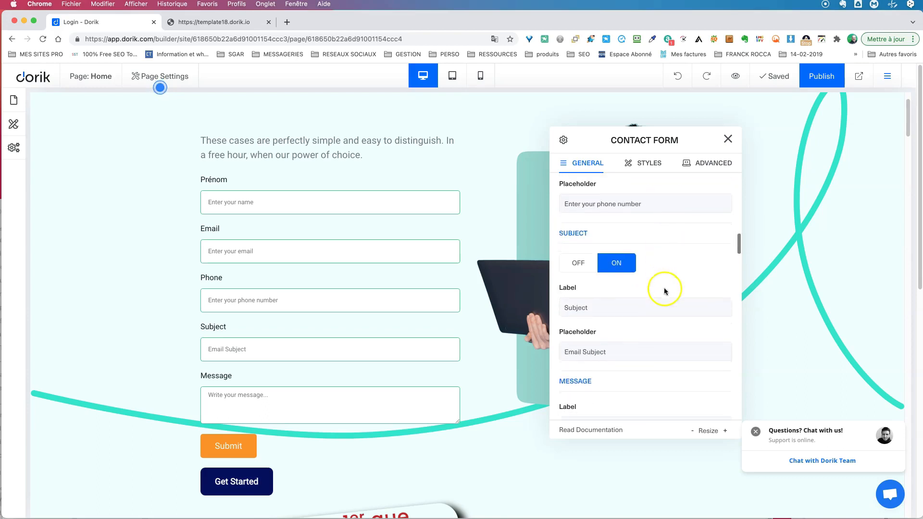
pyautogui.scroll(-3, 656, 290)
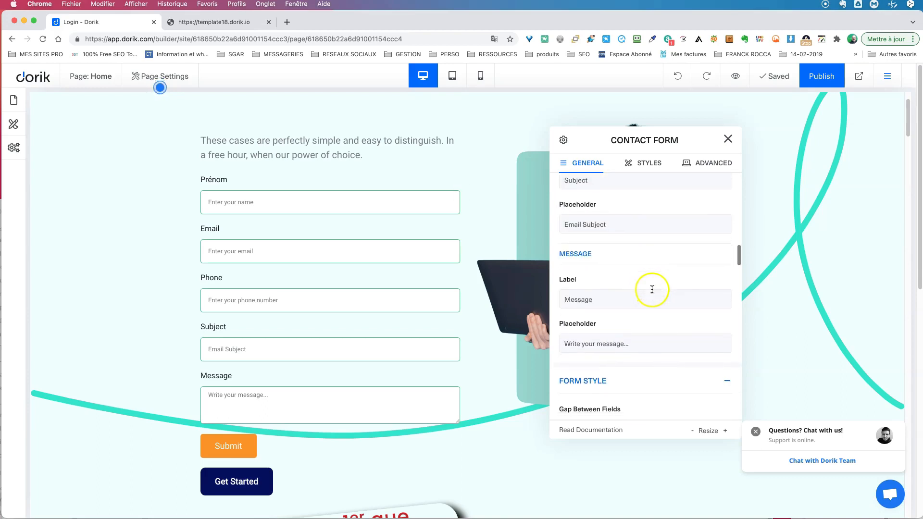
pyautogui.scroll(-3, 652, 289)
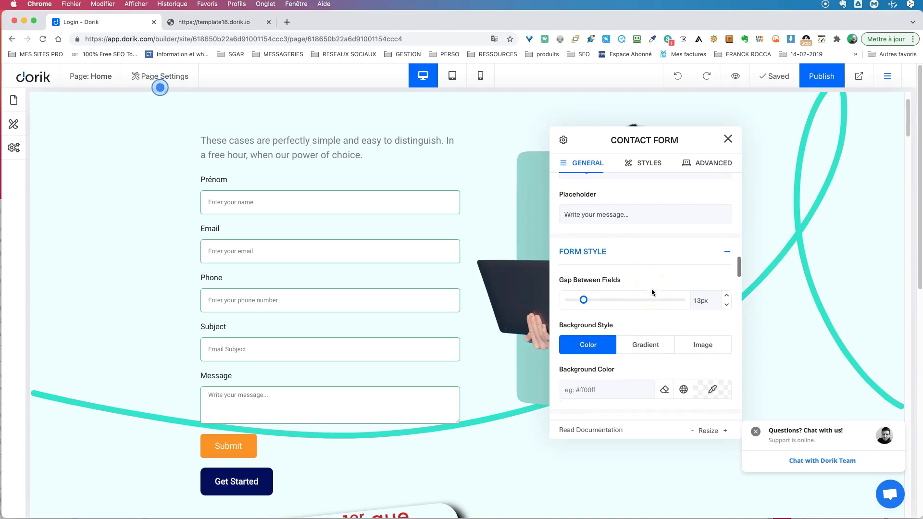
pyautogui.scroll(3, 652, 289)
pyautogui.scroll(-8, 653, 289)
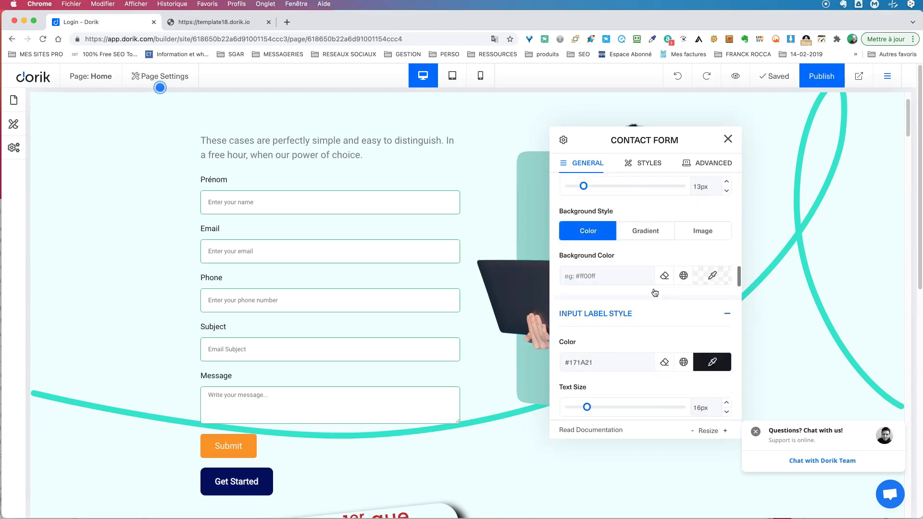
pyautogui.scroll(-5, 653, 288)
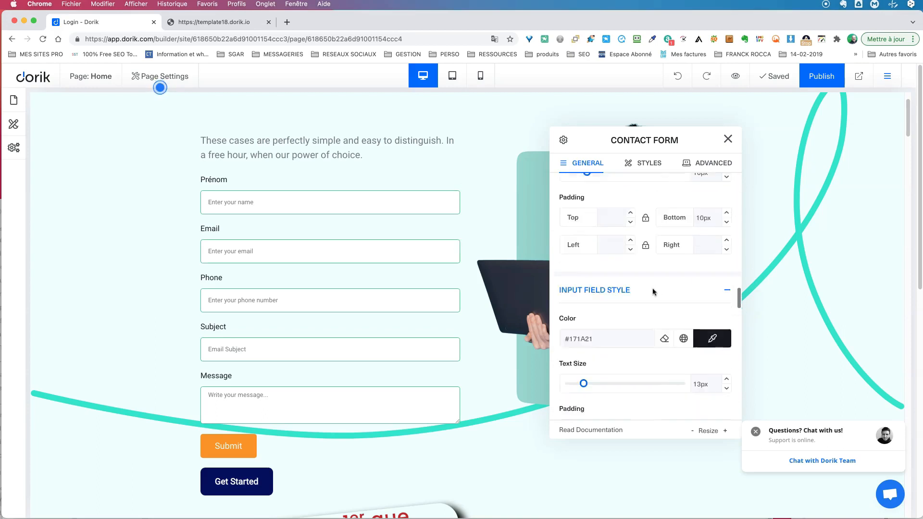
pyautogui.scroll(-5, 654, 288)
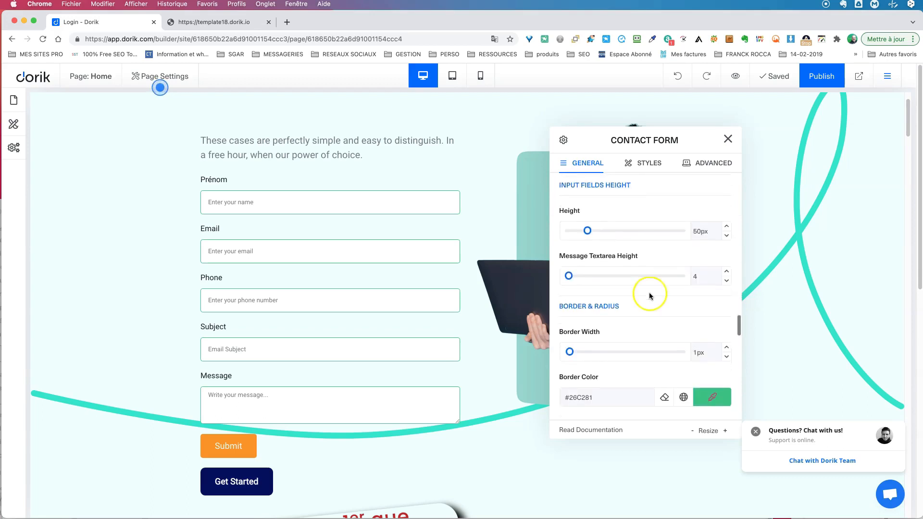
pyautogui.scroll(-5, 650, 293)
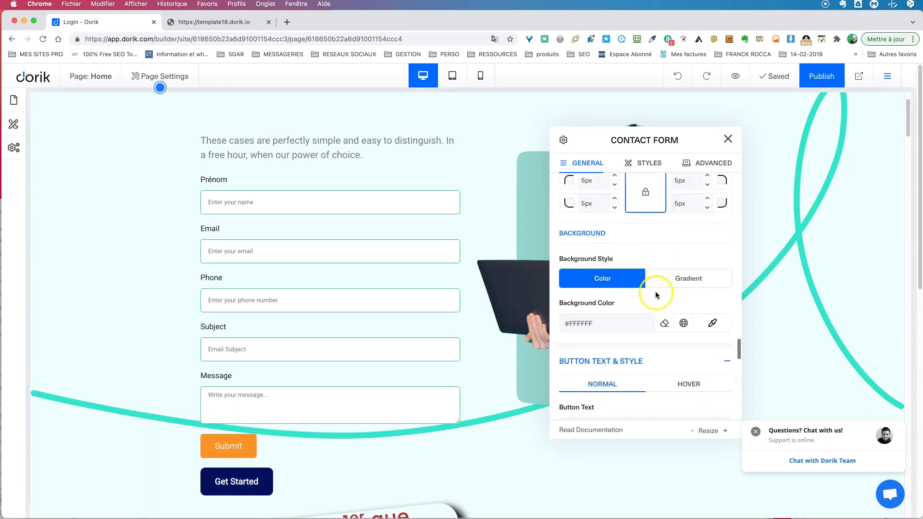
pyautogui.scroll(-6, 659, 299)
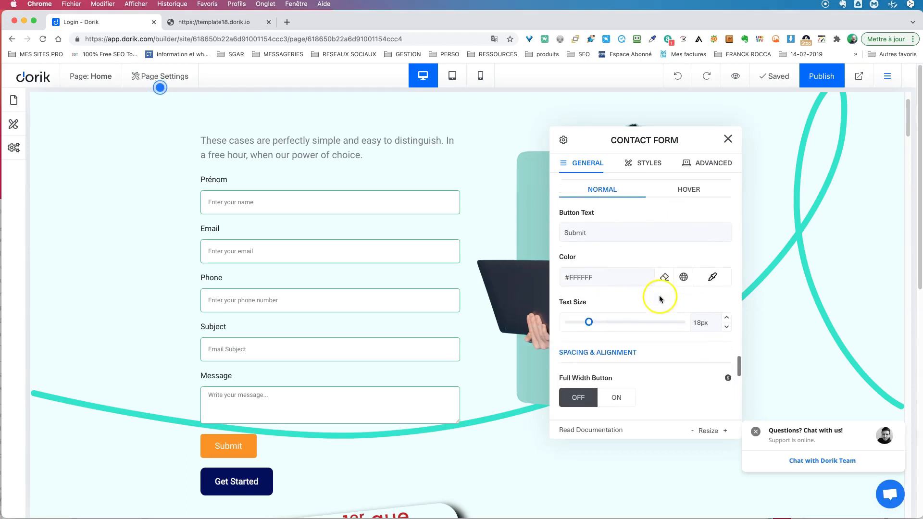
pyautogui.scroll(-1, 660, 298)
pyautogui.scroll(-12, 660, 299)
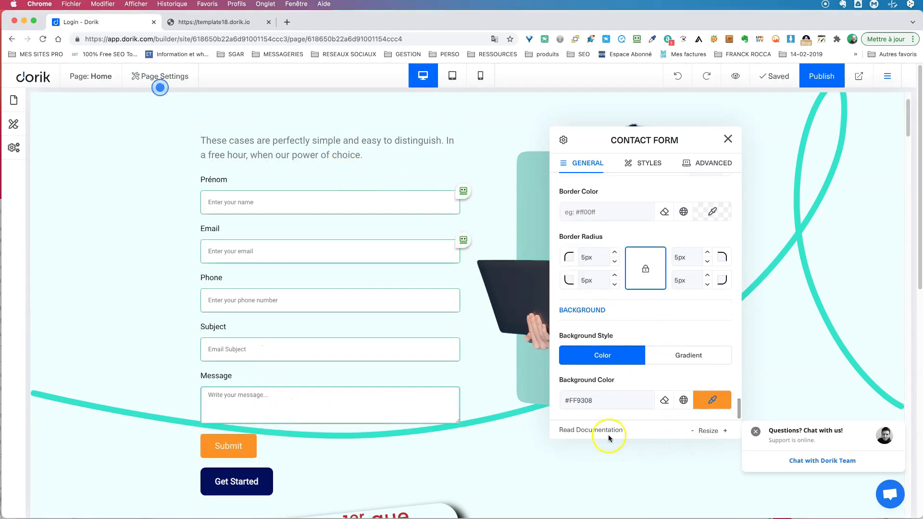
pyautogui.click(727, 139)
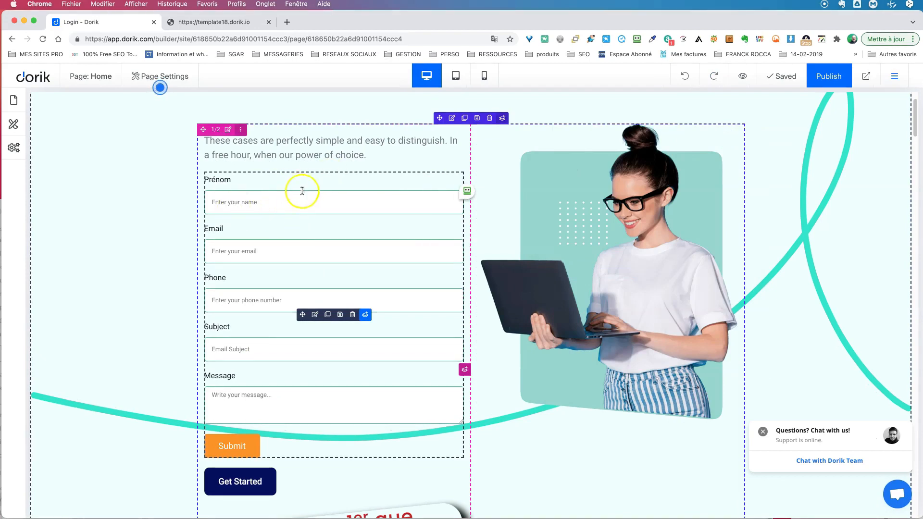
# Step: Examine the contact form's configuration, including its delivery destinations, recipient, email subject and success message
pyautogui.click(315, 315)
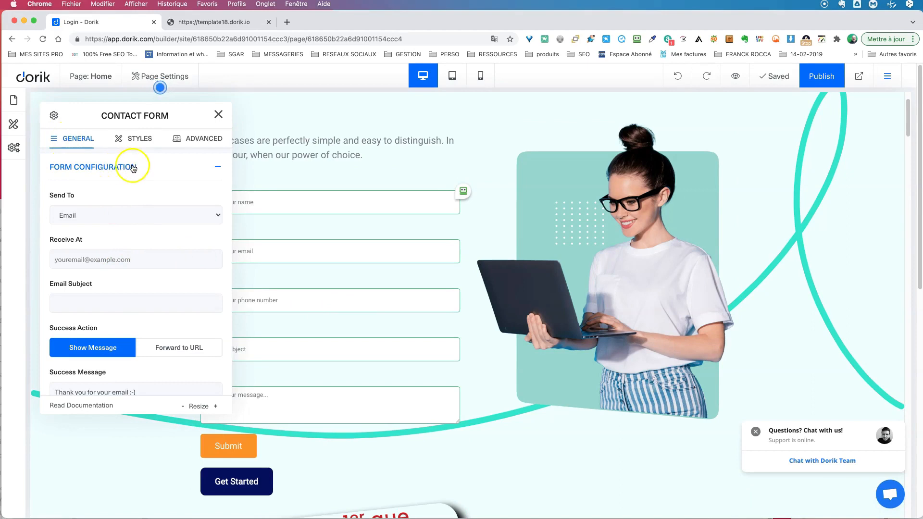
pyautogui.click(197, 217)
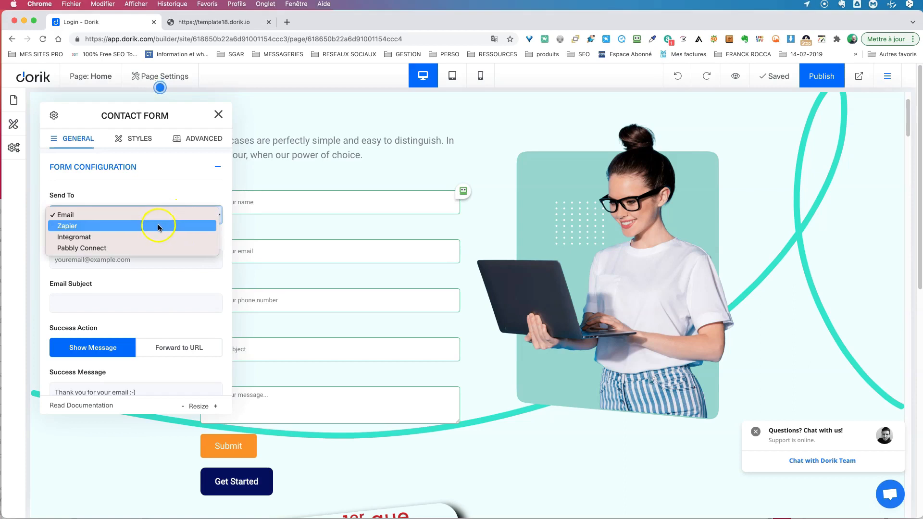
pyautogui.click(157, 196)
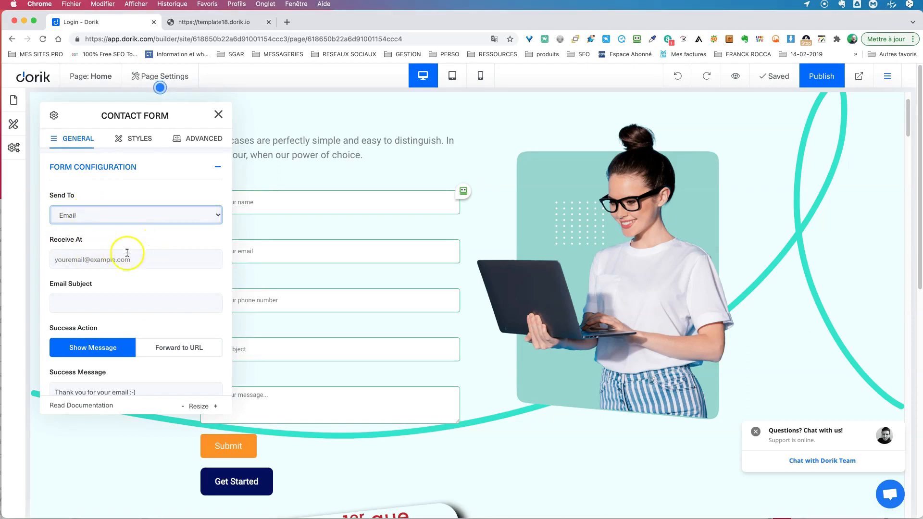
pyautogui.scroll(-2, 147, 302)
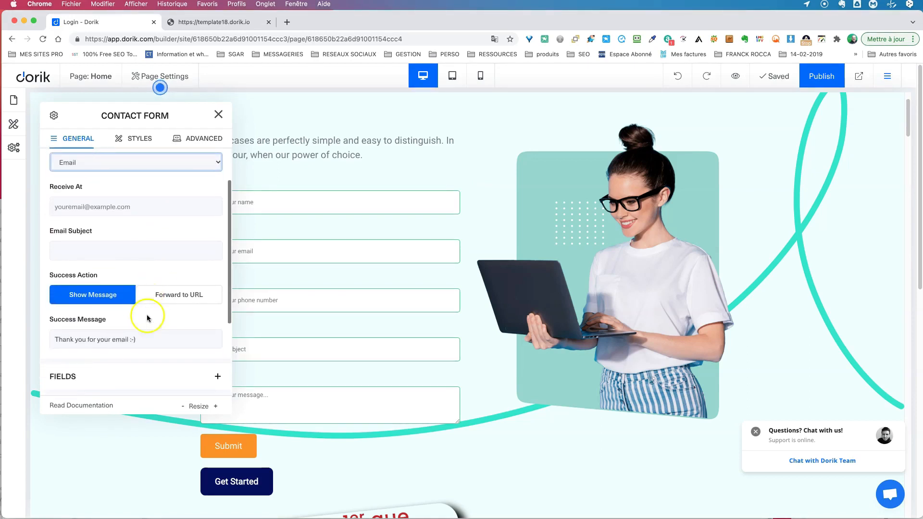
pyautogui.scroll(-2, 148, 317)
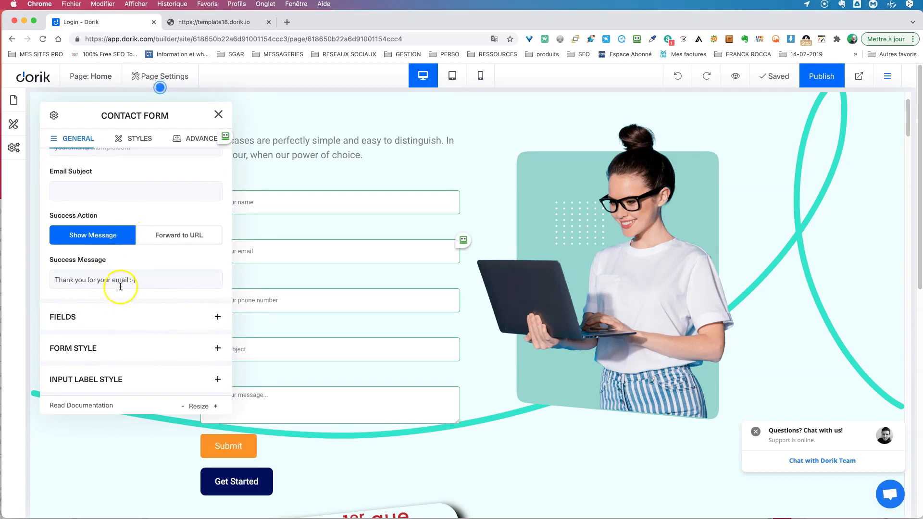
# Step: Set the contact form's success action to Forward to URL, look over its link and field options, and close the settings
pyautogui.moveTo(112, 115); pyautogui.dragTo(524, 144)
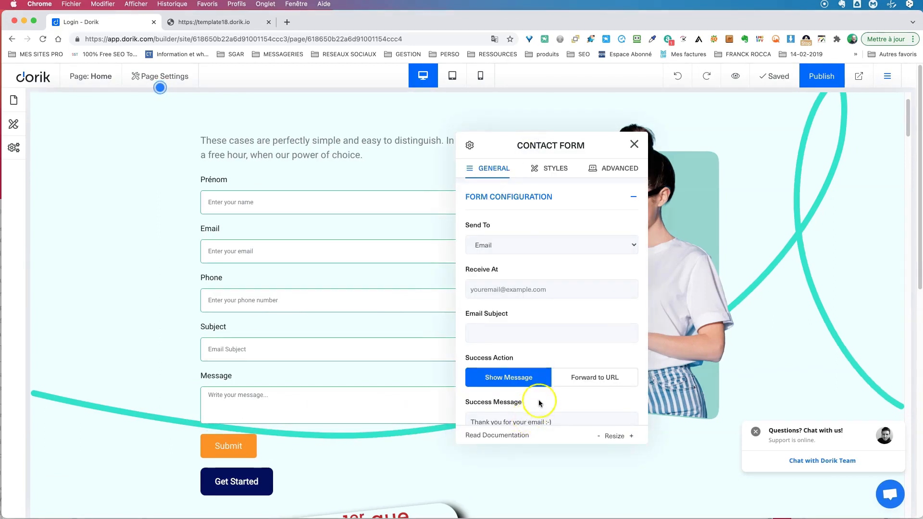
pyautogui.scroll(-2, 537, 412)
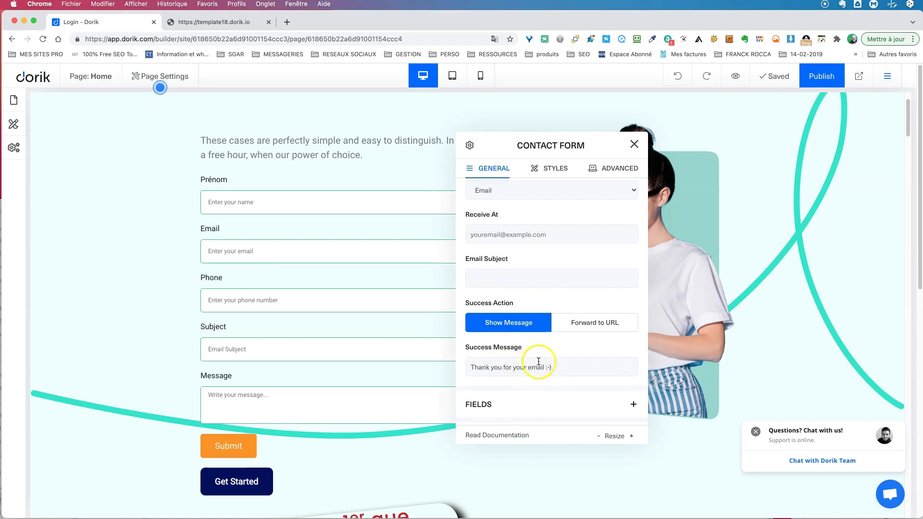
pyautogui.click(592, 325)
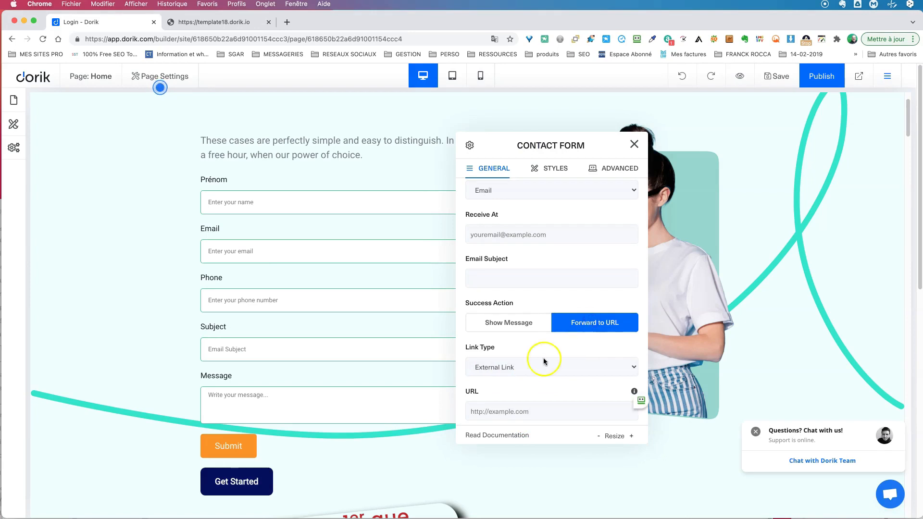
pyautogui.scroll(-2, 561, 362)
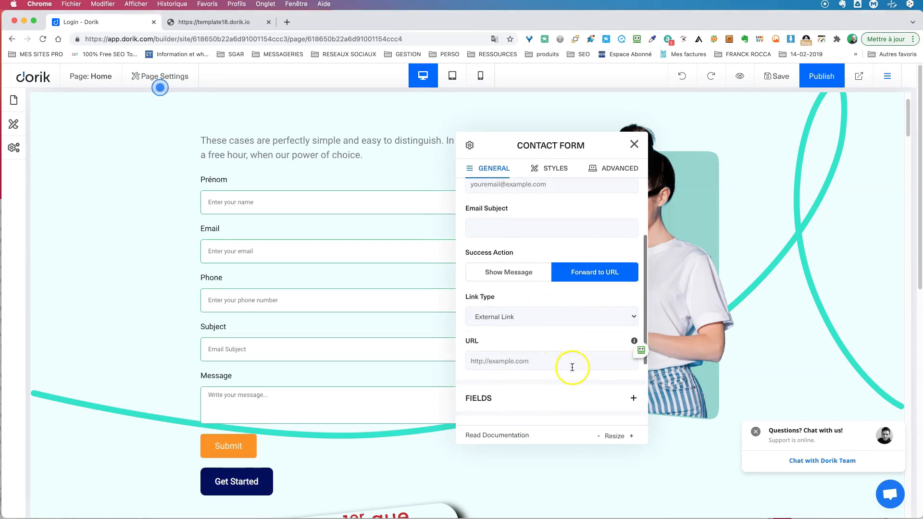
pyautogui.scroll(-2, 566, 367)
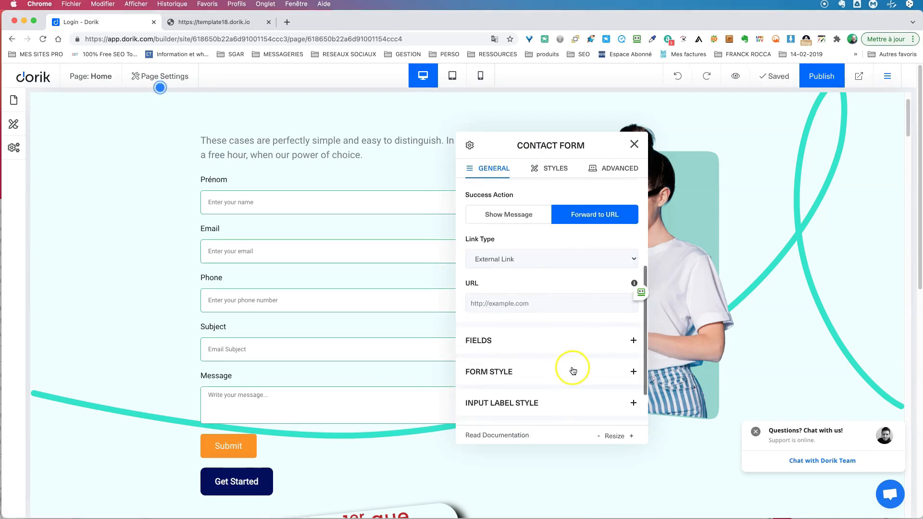
pyautogui.click(634, 340)
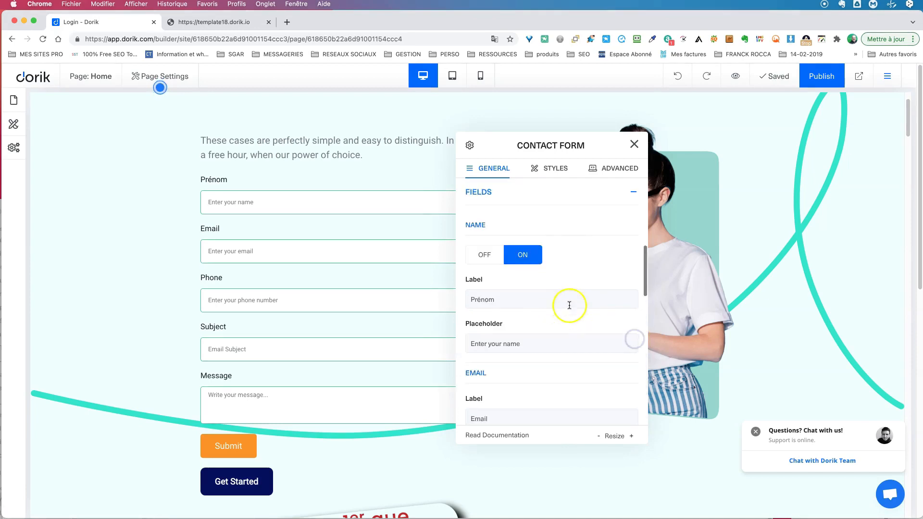
pyautogui.scroll(5, 576, 266)
pyautogui.scroll(2, 579, 268)
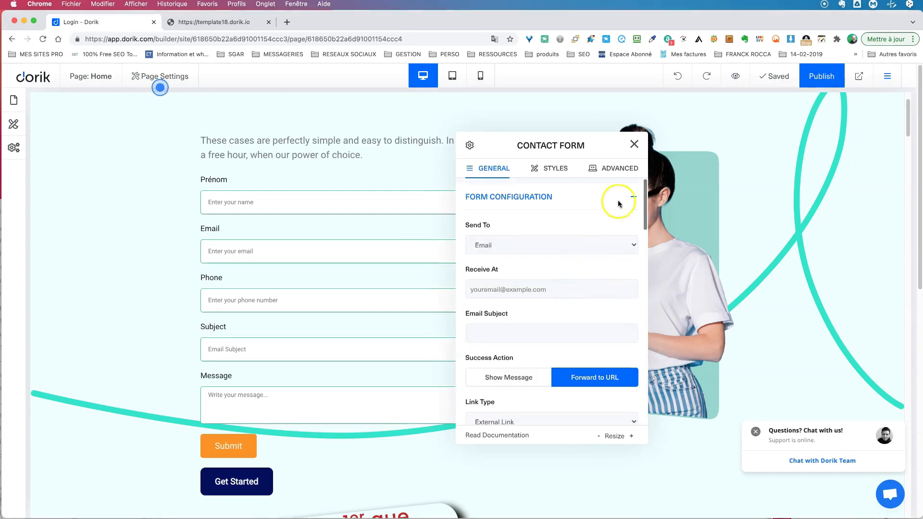
pyautogui.click(634, 196)
pyautogui.click(635, 145)
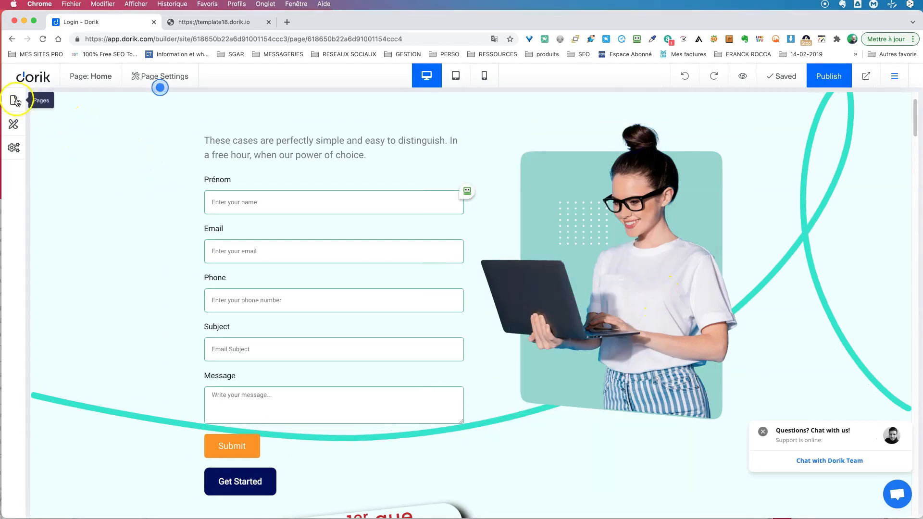
# Step: Set the home page's title to "accueil" in the page settings, leaving the page description empty
pyautogui.click(141, 76)
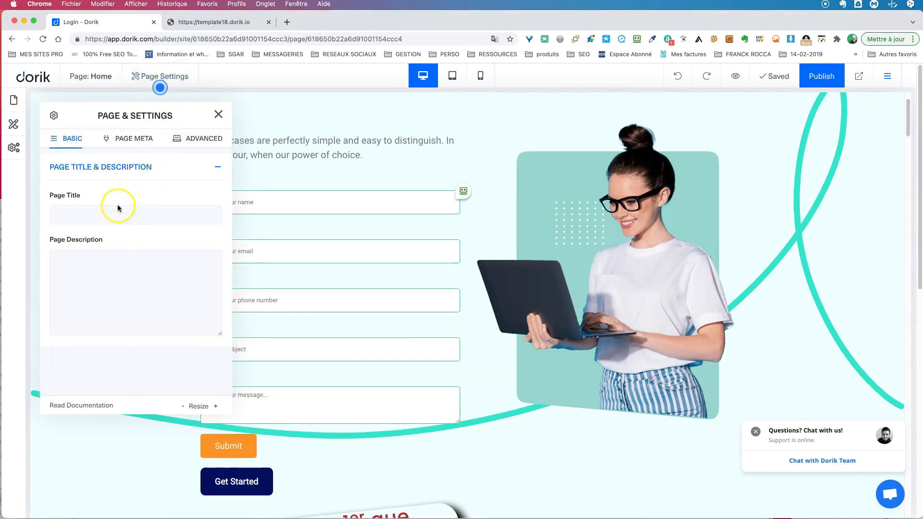
pyautogui.click(138, 216)
pyautogui.write('accueil')
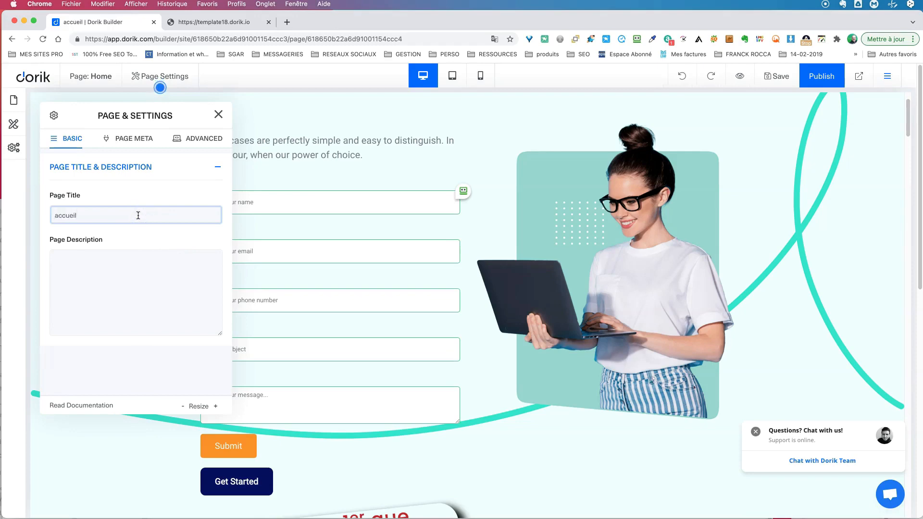
pyautogui.click(122, 287)
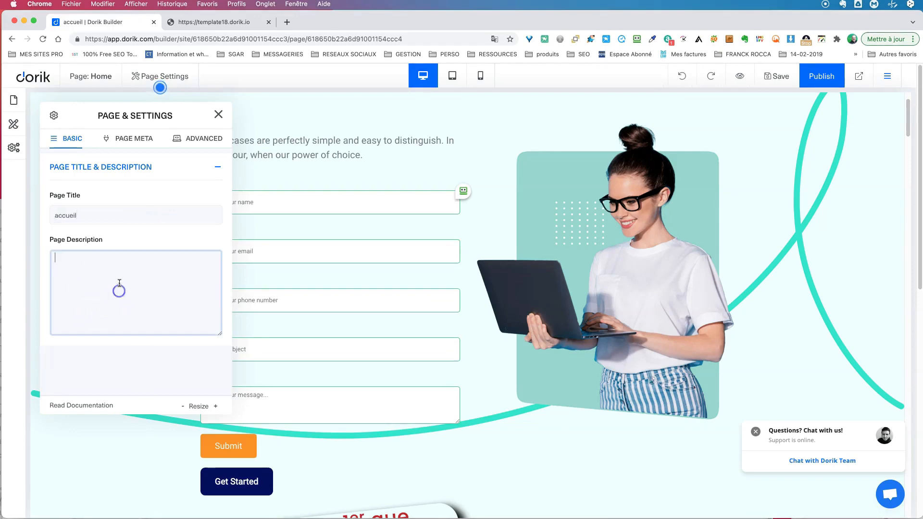
pyautogui.scroll(-1, 129, 298)
pyautogui.scroll(1, 128, 296)
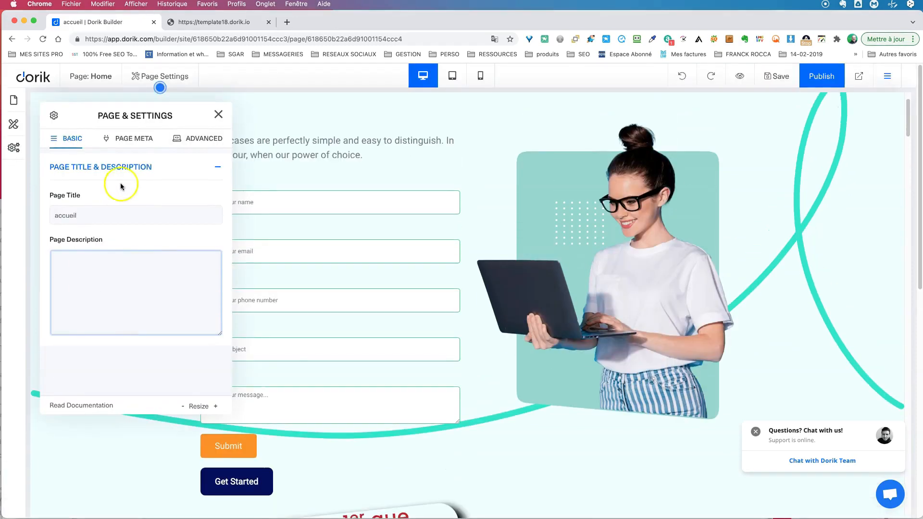
# Step: Examine the page's social media meta fields and its custom header and footer code areas, and close the page settings
pyautogui.click(131, 139)
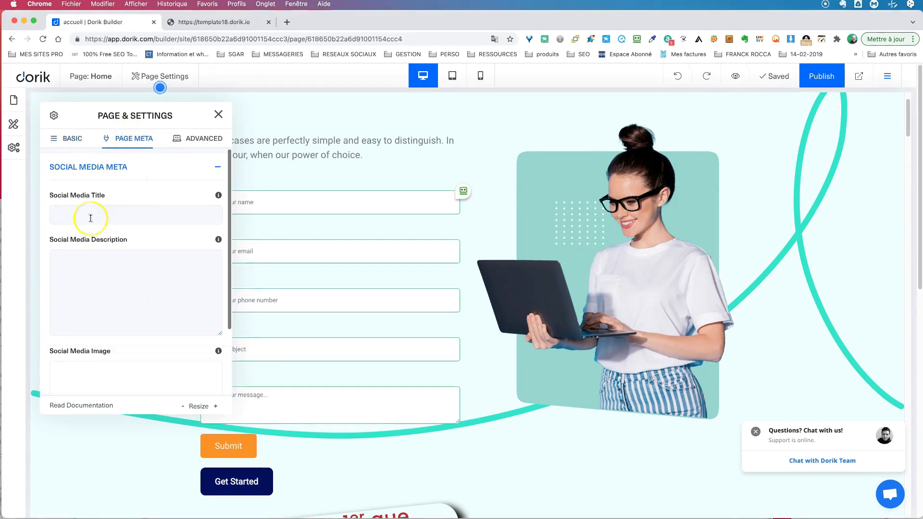
pyautogui.click(199, 140)
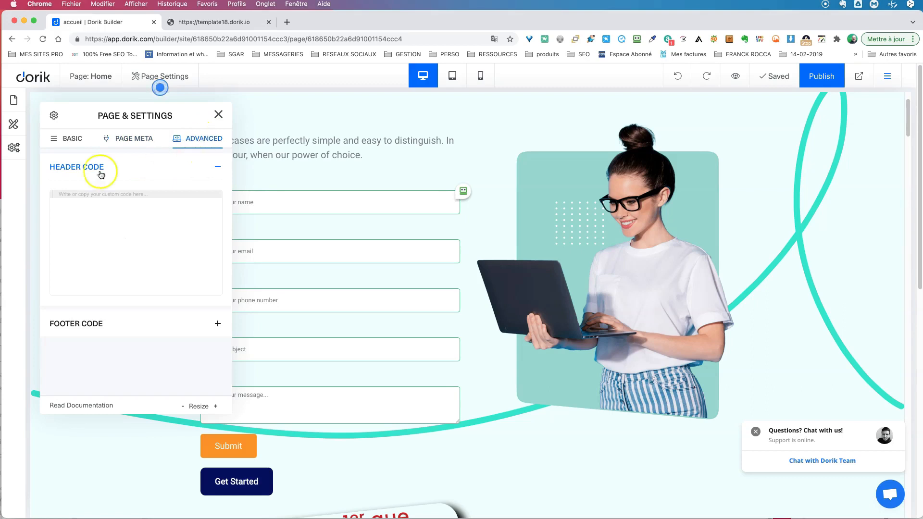
pyautogui.click(217, 325)
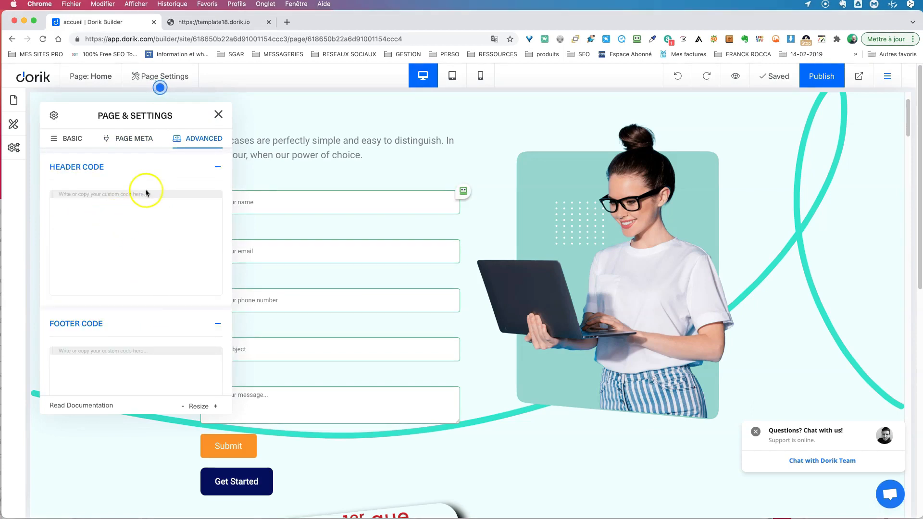
pyautogui.click(217, 114)
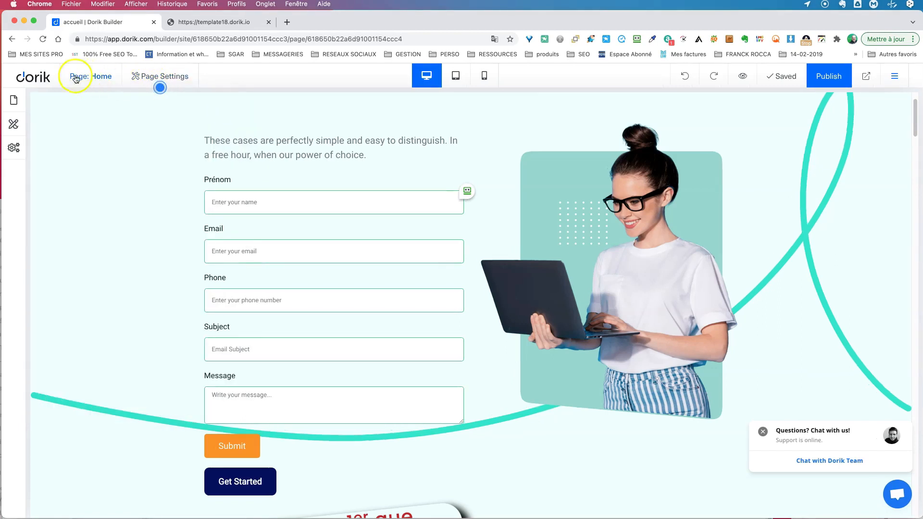
# Step: Add a new regular page to the site and look at its page name and slug settings
pyautogui.click(15, 100)
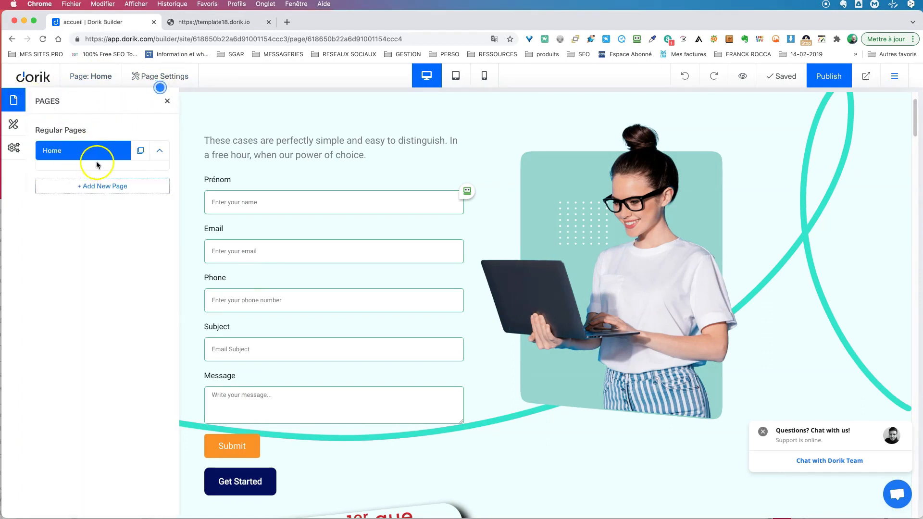
pyautogui.click(98, 186)
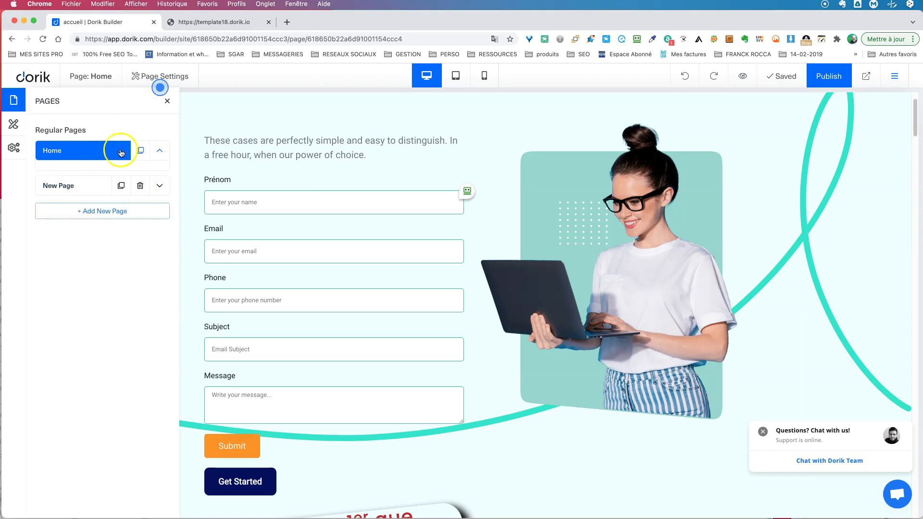
pyautogui.click(160, 186)
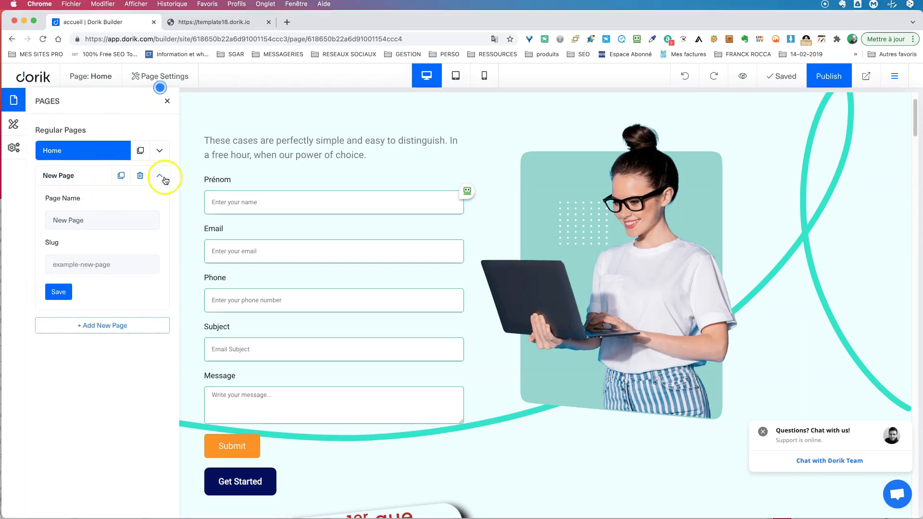
pyautogui.click(159, 176)
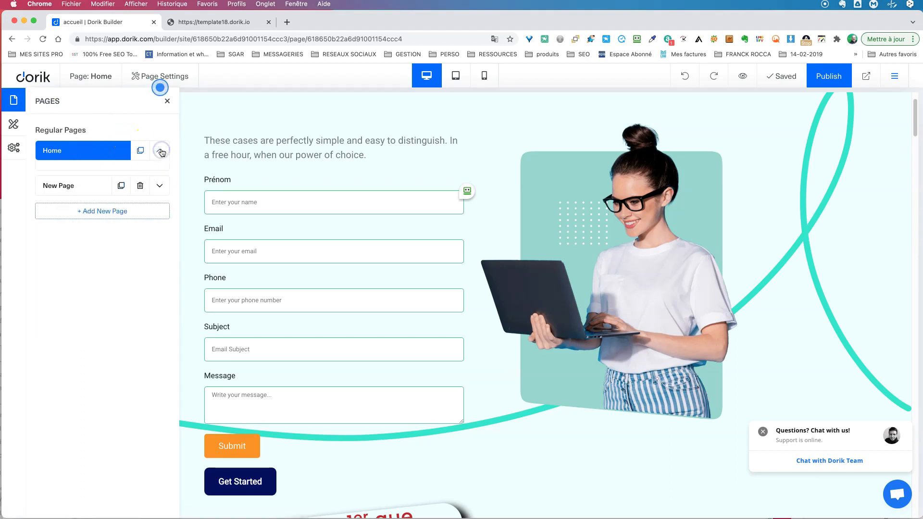
# Step: Examine the site's global styles, from body background and typography sections to global colours and advanced options, and close them
pyautogui.click(13, 124)
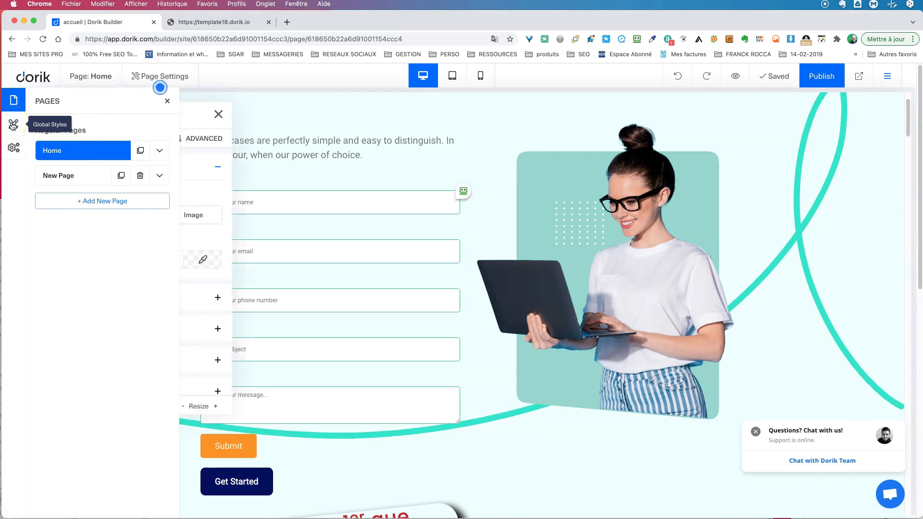
pyautogui.moveTo(193, 118); pyautogui.dragTo(435, 132)
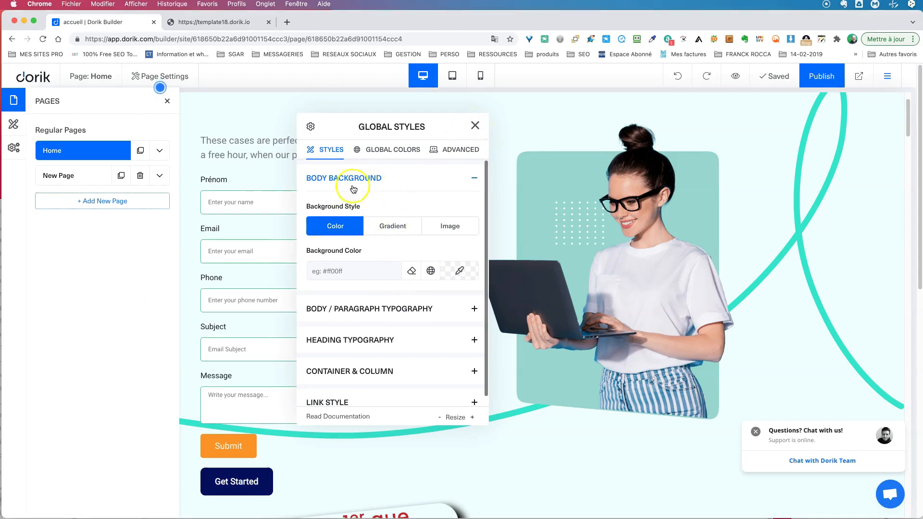
pyautogui.scroll(-1, 383, 281)
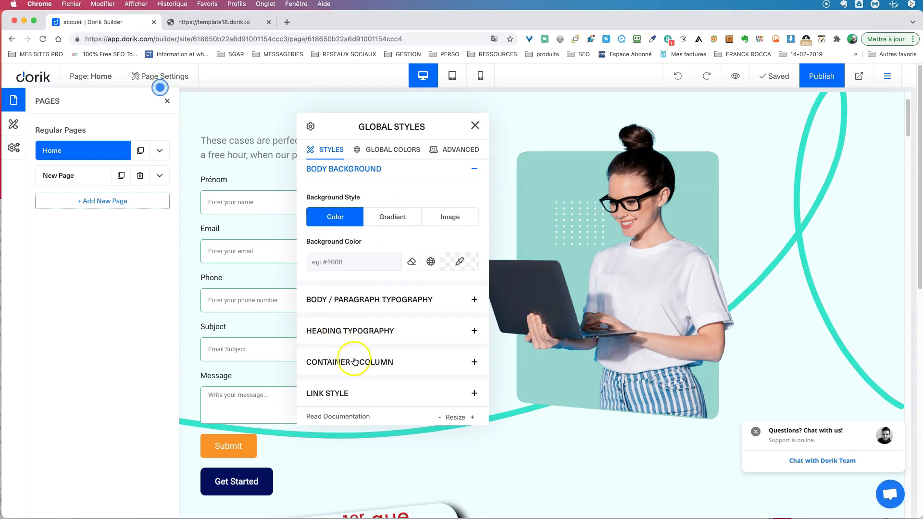
pyautogui.click(398, 153)
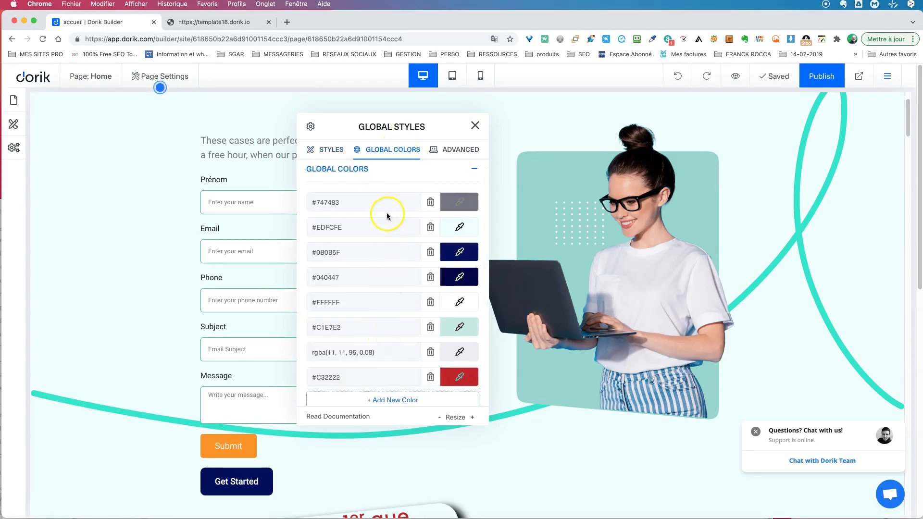
pyautogui.click(454, 150)
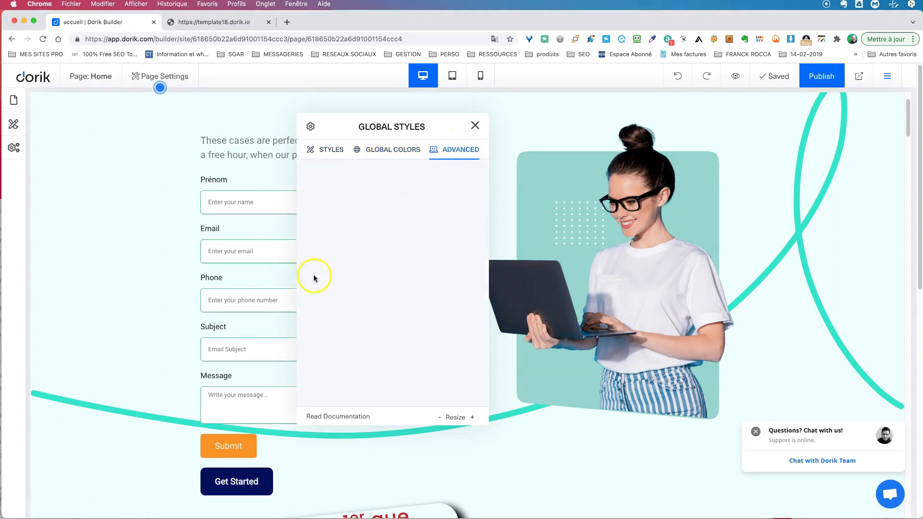
pyautogui.scroll(-2, 385, 325)
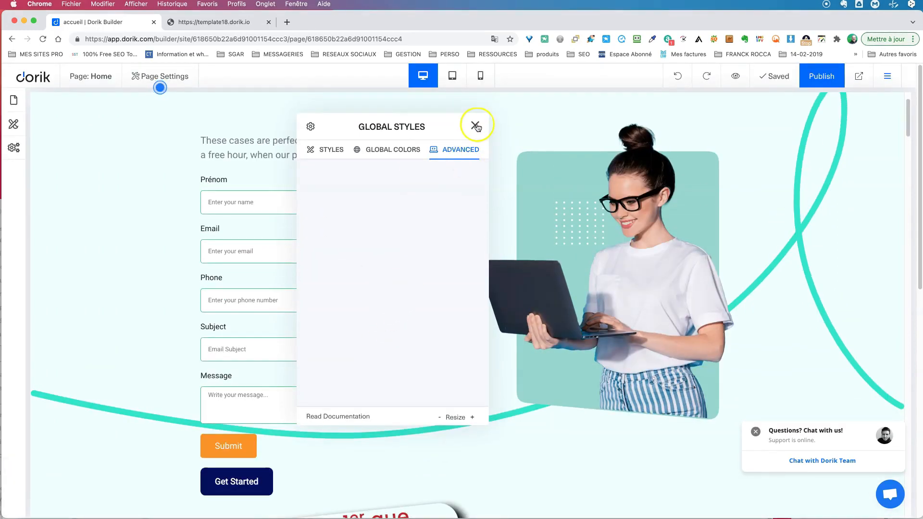
pyautogui.click(475, 125)
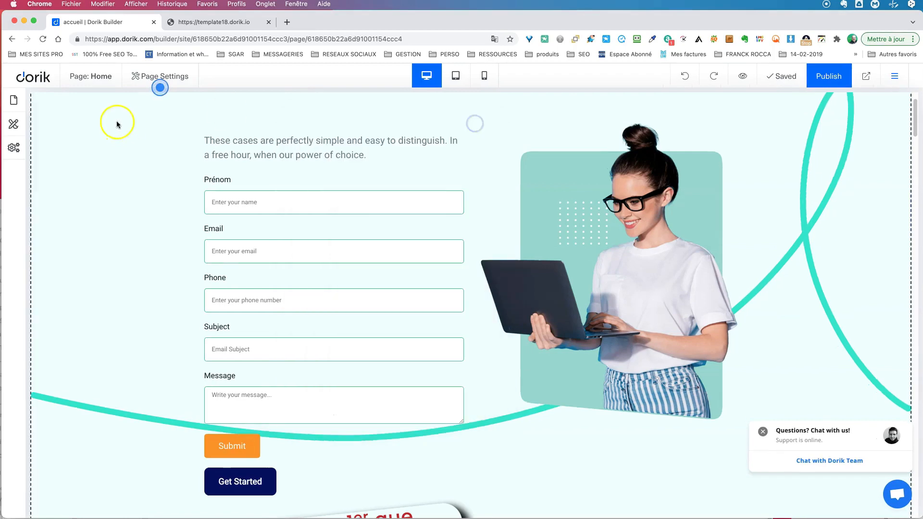
# Step: Examine the favicon and social media image options in the site-wide settings
pyautogui.click(14, 148)
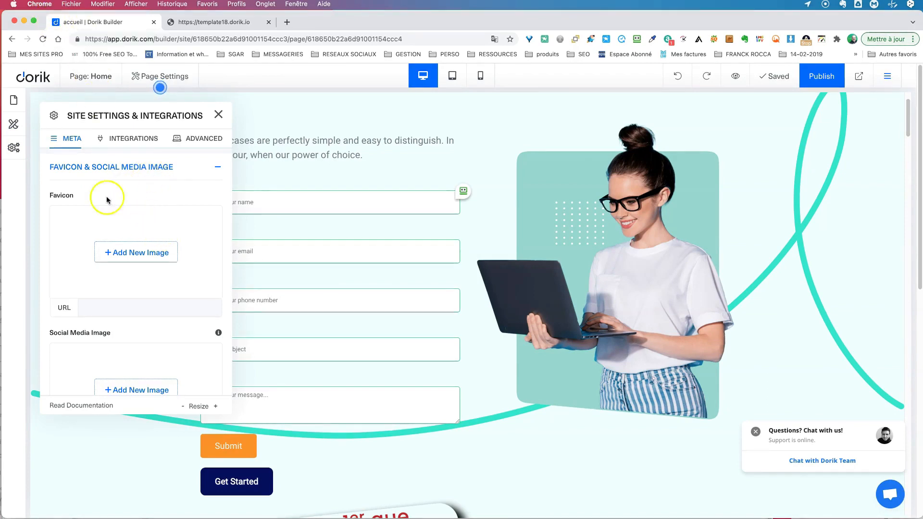
pyautogui.scroll(-3, 180, 339)
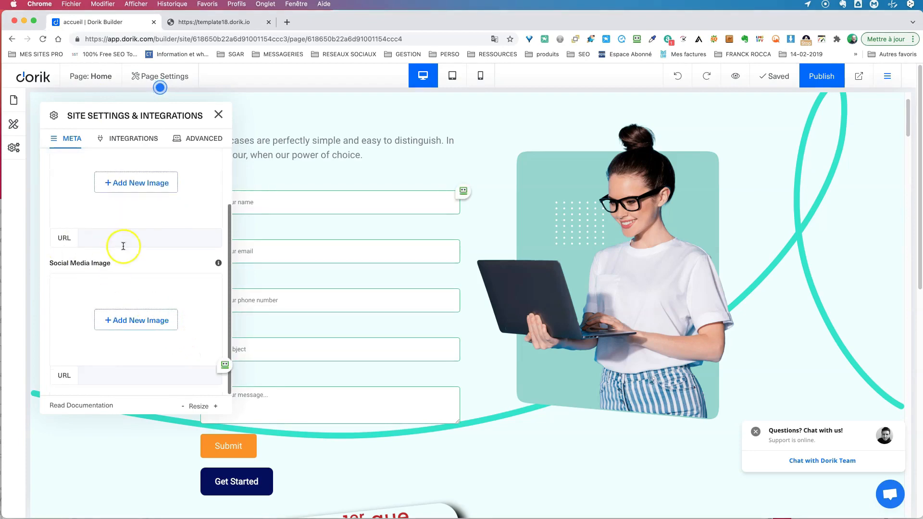
pyautogui.scroll(-3, 170, 297)
pyautogui.scroll(3, 169, 293)
# Step: Examine the site's integration fields for analytics and for chat and marketing services
pyautogui.click(130, 143)
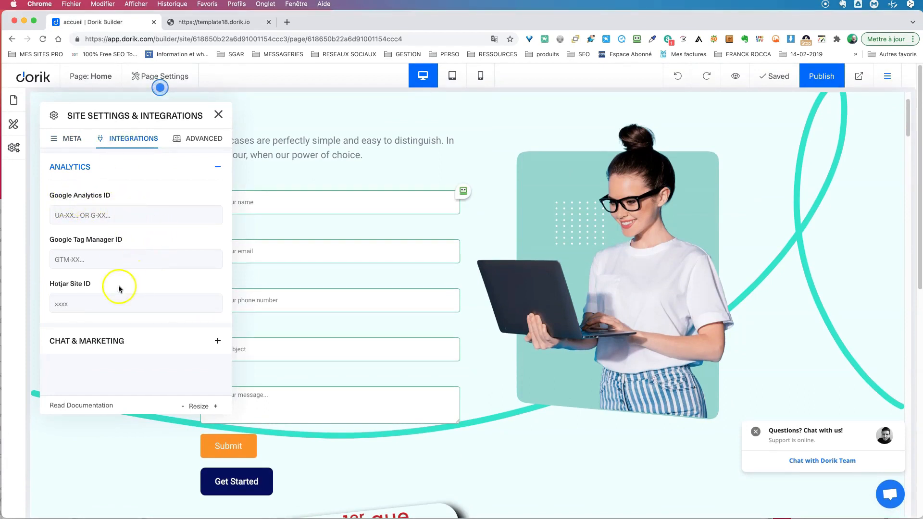
pyautogui.click(216, 342)
pyautogui.scroll(-3, 158, 284)
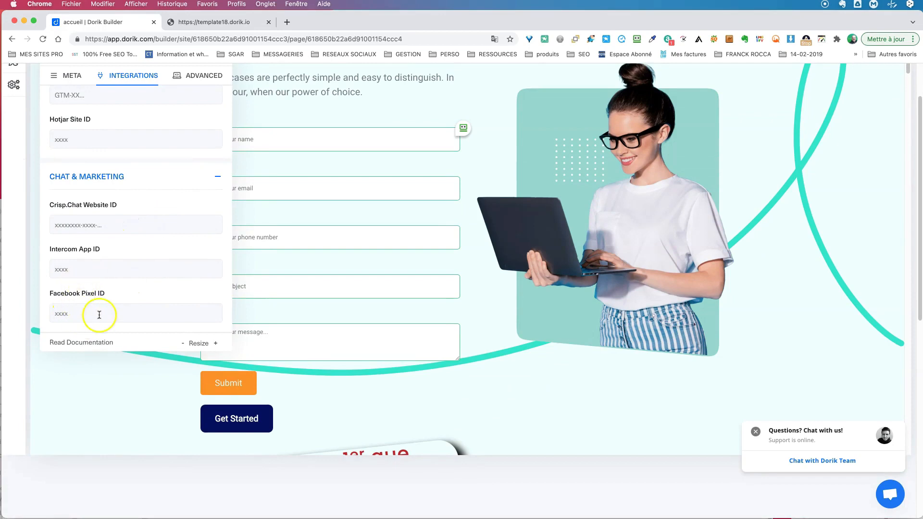
pyautogui.scroll(5, 144, 294)
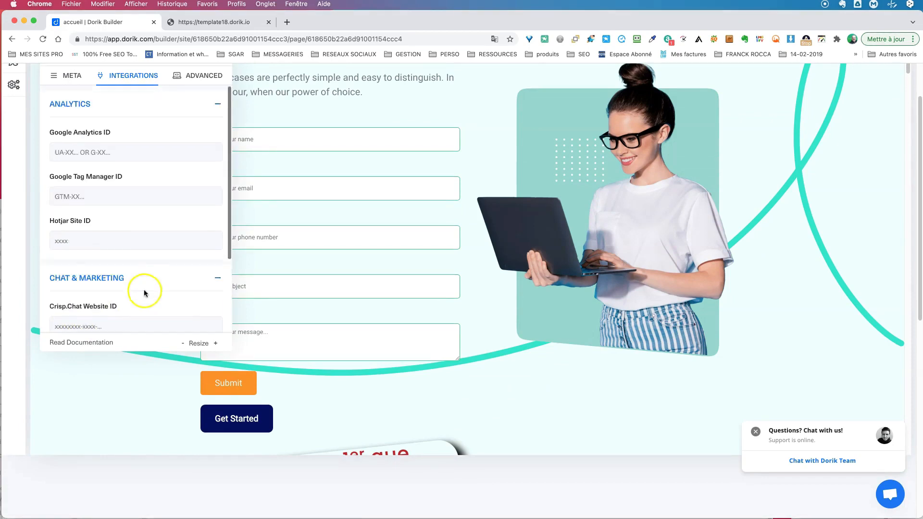
# Step: Look at the site-wide header and footer code areas in the advanced settings, and close the site settings
pyautogui.click(200, 141)
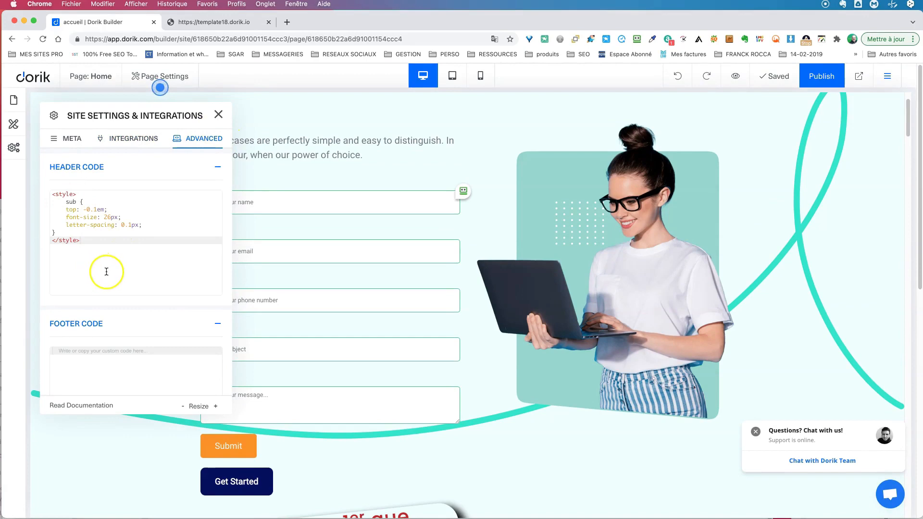
pyautogui.scroll(-3, 130, 296)
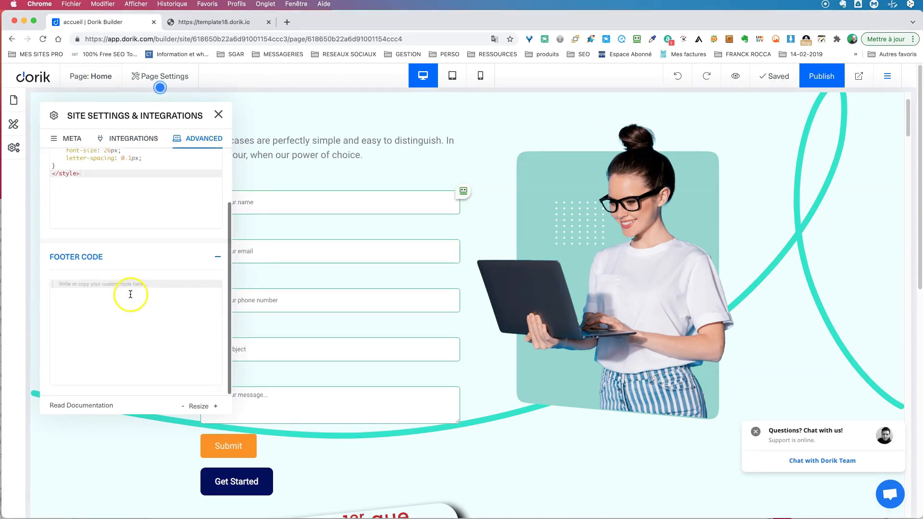
pyautogui.scroll(3, 130, 295)
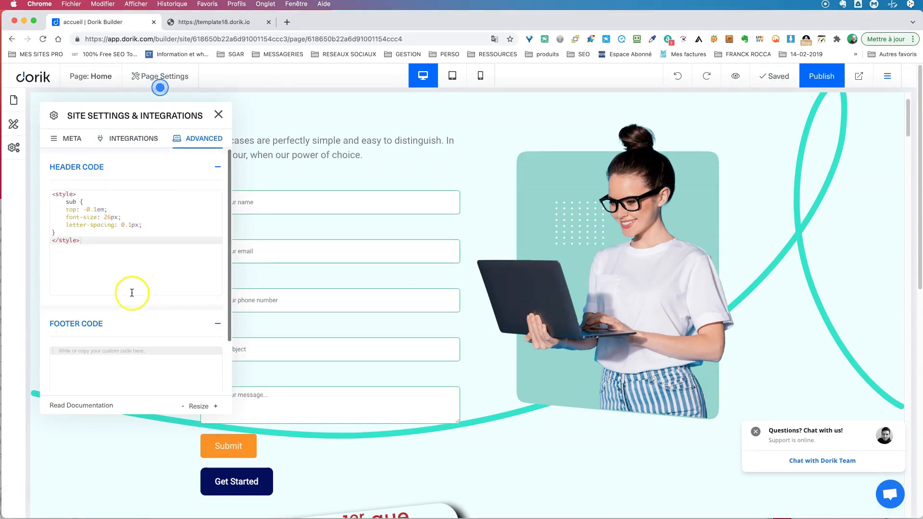
pyautogui.click(219, 115)
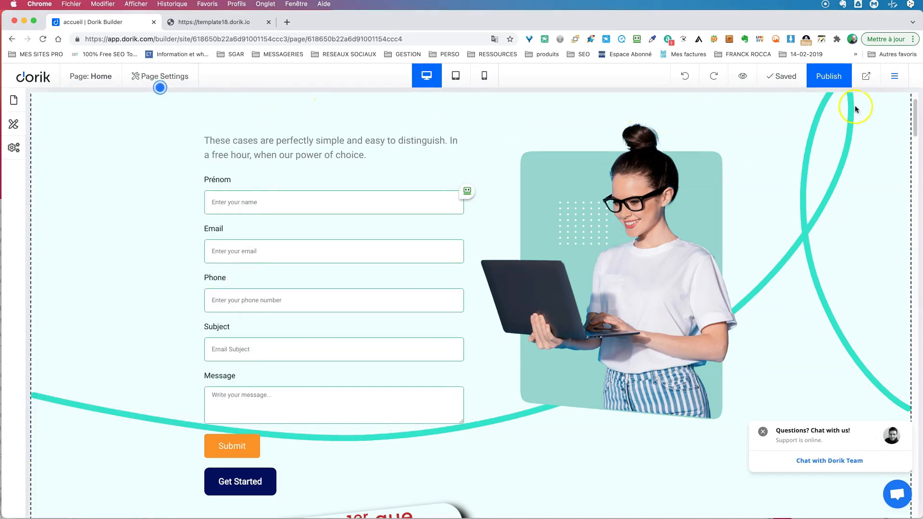
# Step: Save the site and look at its file export, JSON import and export, and documentation options
pyautogui.click(786, 78)
pyautogui.click(830, 77)
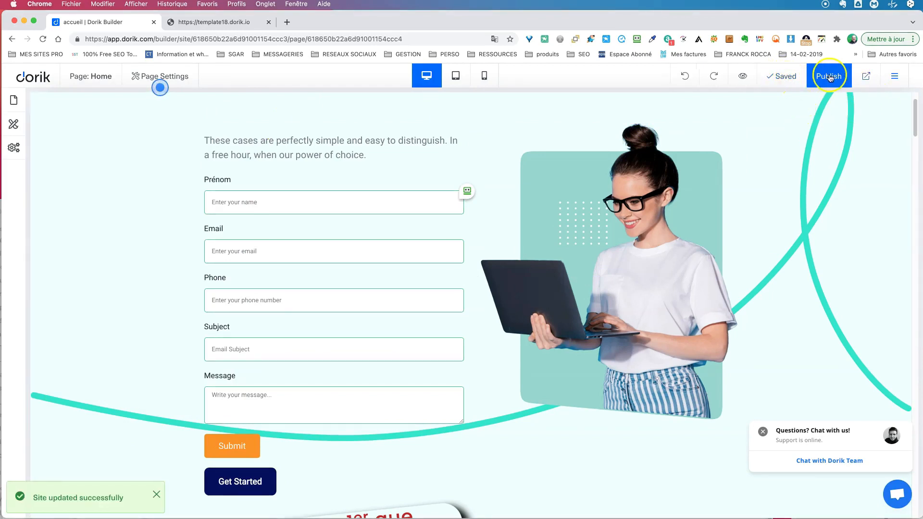
pyautogui.click(896, 77)
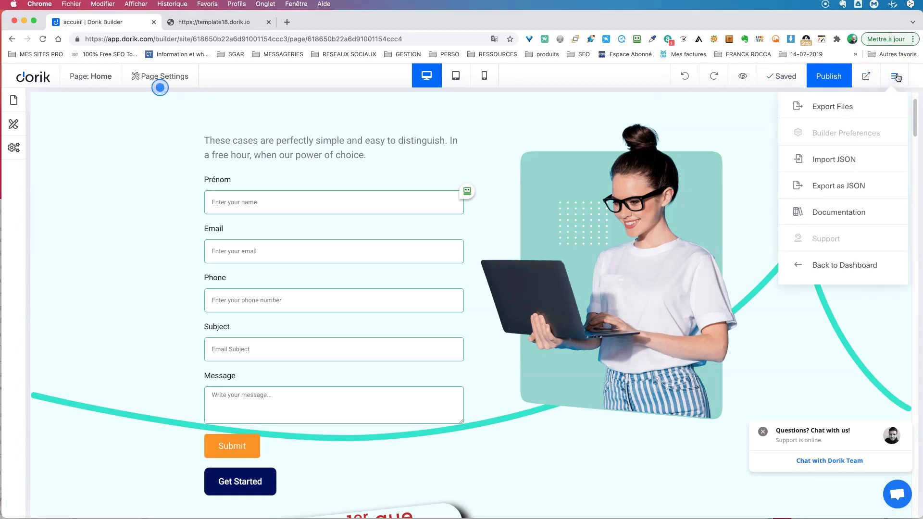
pyautogui.click(844, 108)
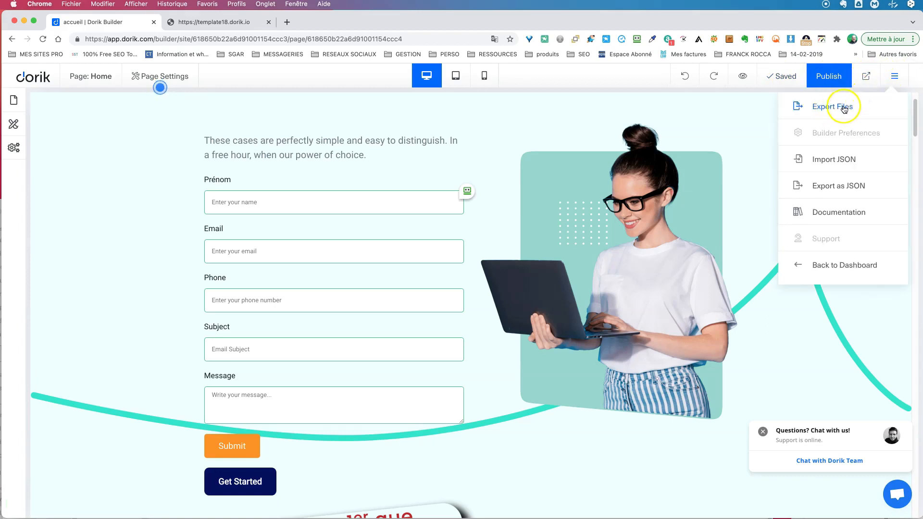
pyautogui.click(842, 190)
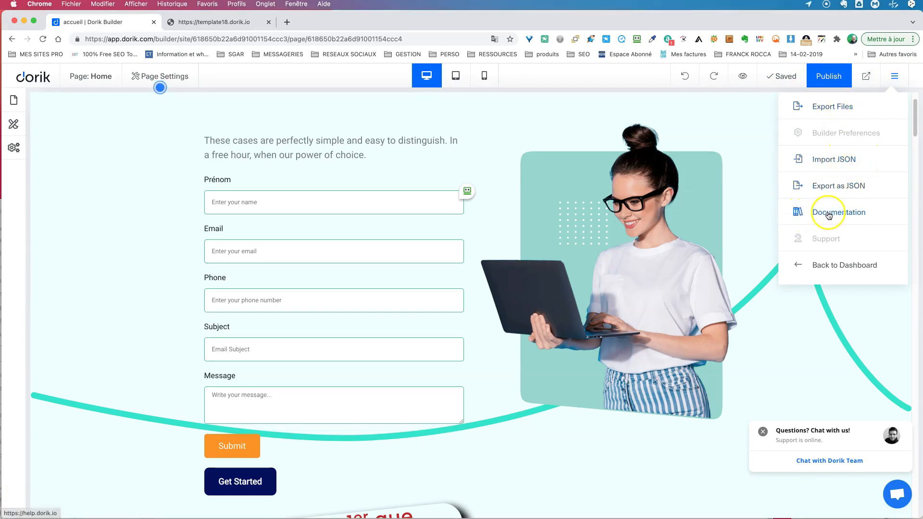
# Step: Examine the site's publishing options for a Dorik.io subdomain and a custom domain, and close them without publishing
pyautogui.click(821, 77)
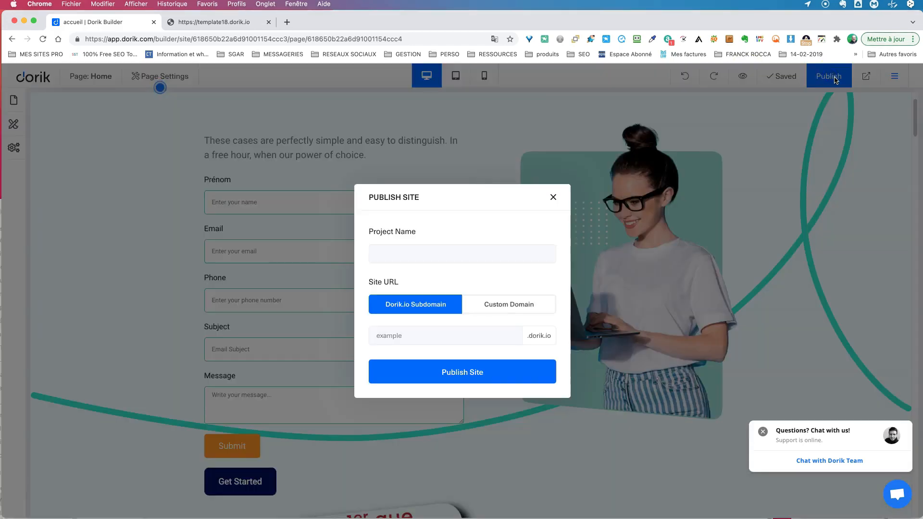
pyautogui.click(424, 255)
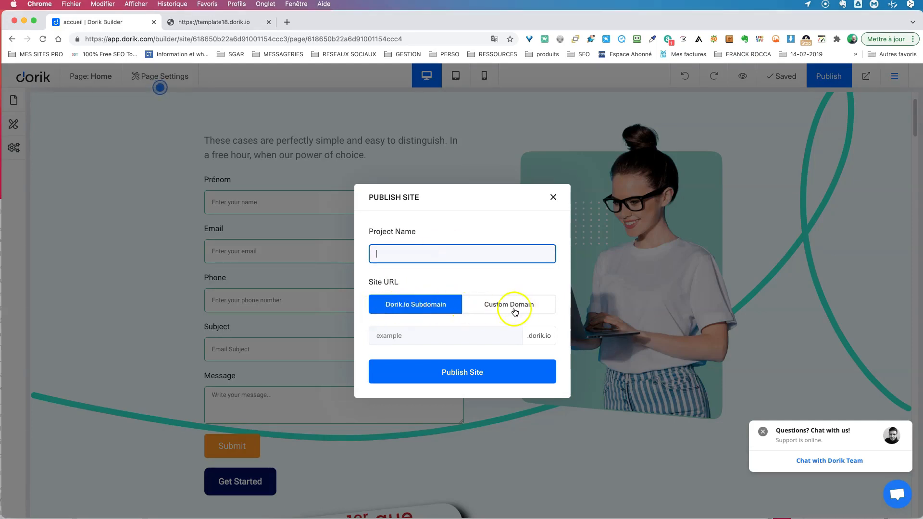
pyautogui.click(438, 336)
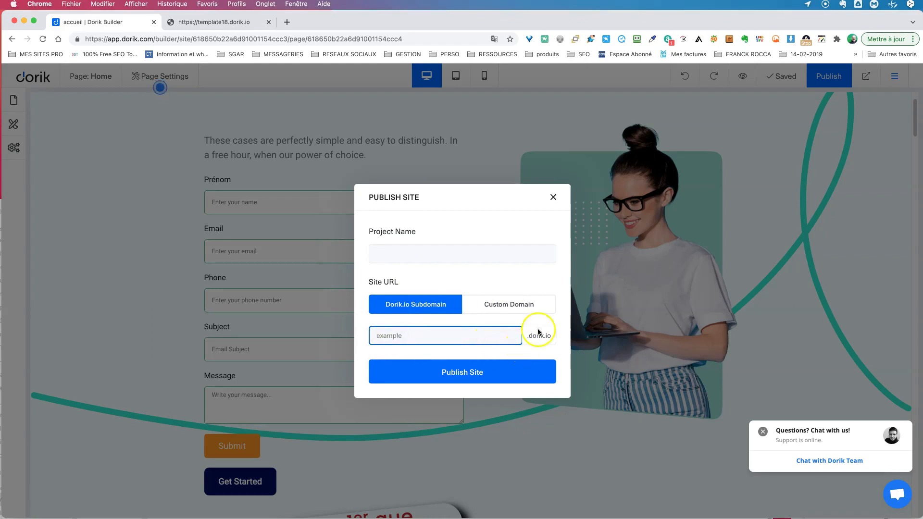
pyautogui.click(507, 305)
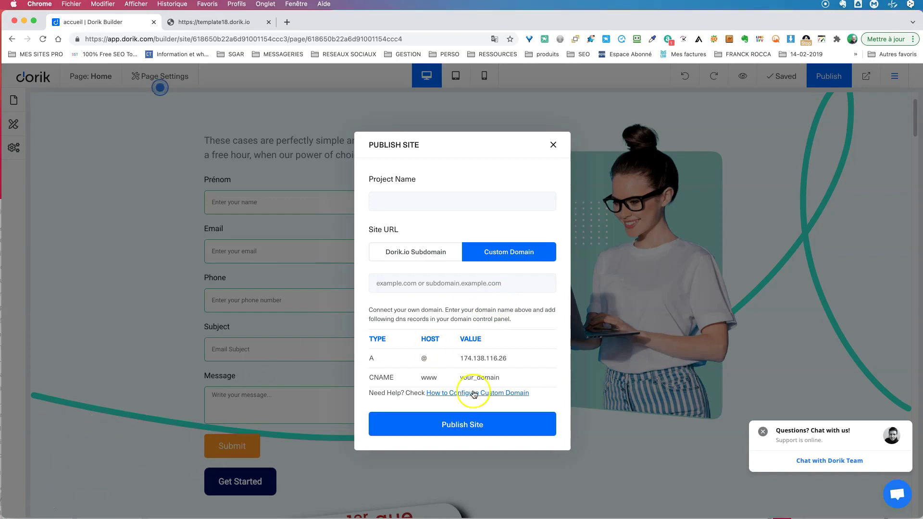
pyautogui.click(553, 145)
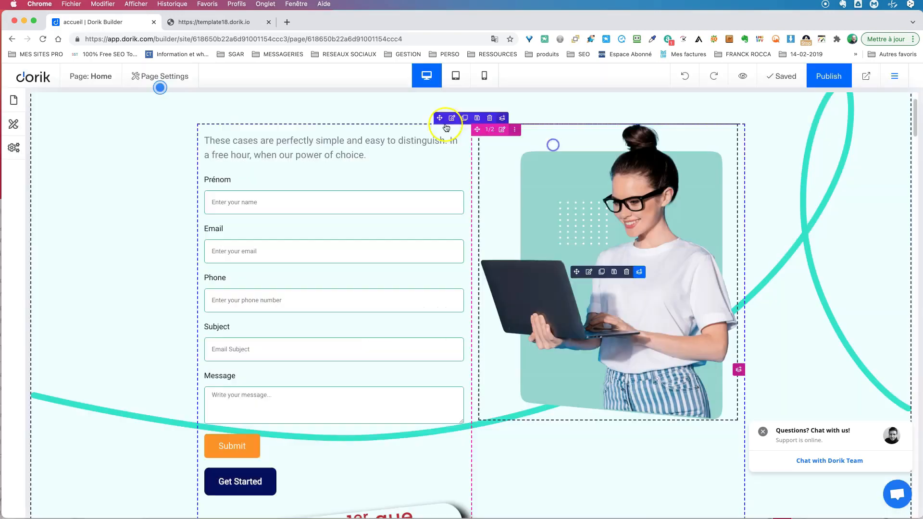